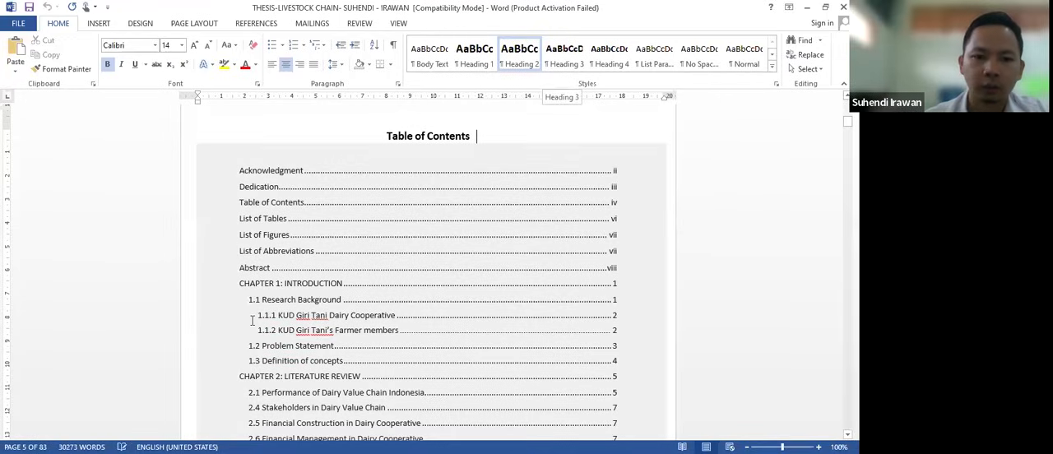
# - Switch to the proposal document and look over the RINGKASAN page and the start of BAB I
pyautogui.hotkey('alt', 'Tab')
pyautogui.scroll(-7, 271, 344)
pyautogui.scroll(-5, 271, 344)
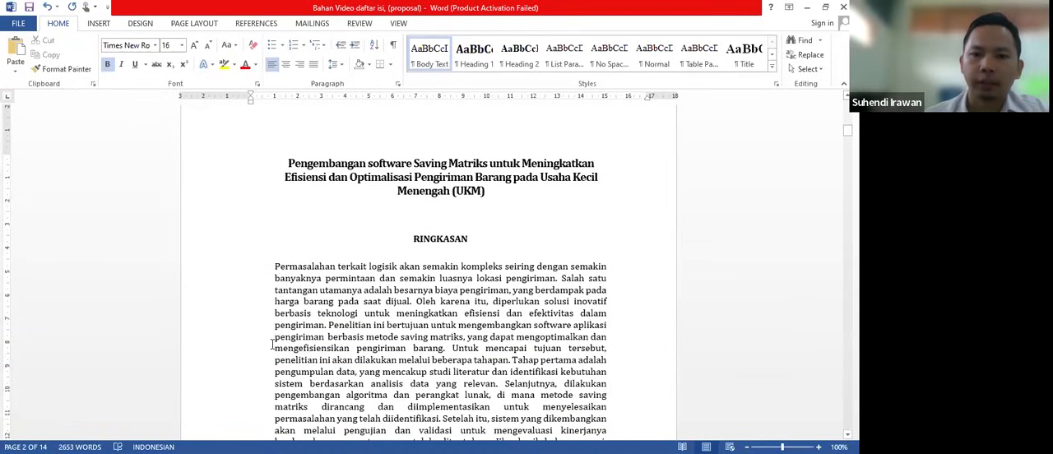
pyautogui.scroll(5, 281, 294)
pyautogui.scroll(-10, 280, 294)
pyautogui.scroll(-3, 280, 294)
pyautogui.scroll(5, 281, 295)
pyautogui.scroll(-5, 281, 294)
pyautogui.scroll(2, 280, 295)
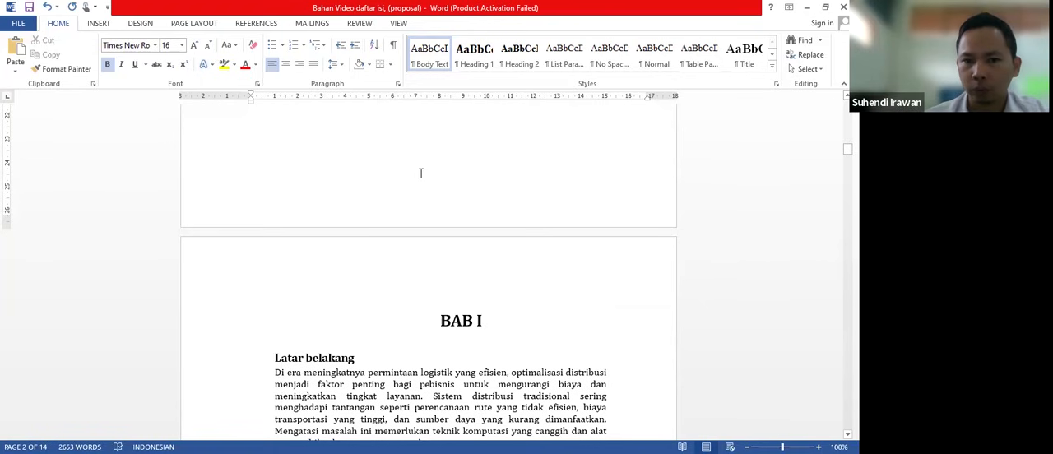
pyautogui.scroll(12, 421, 173)
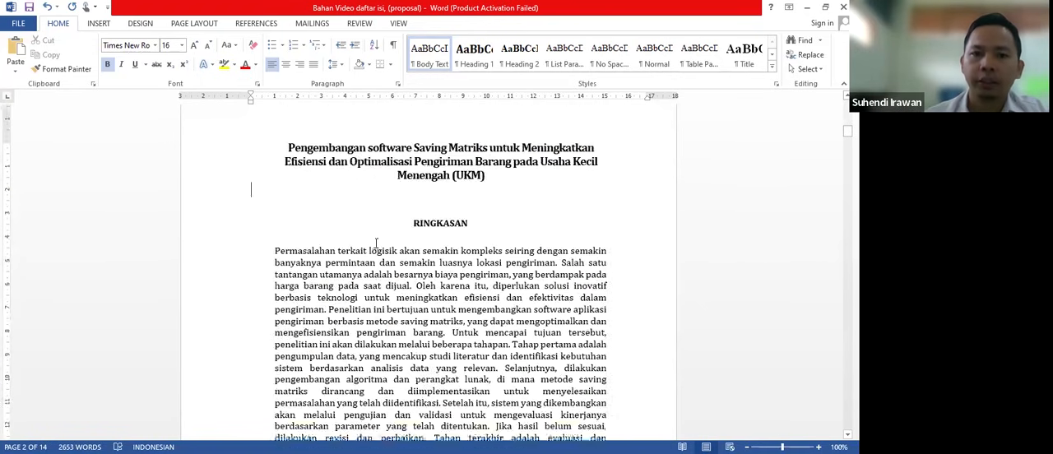
pyautogui.scroll(-9, 376, 242)
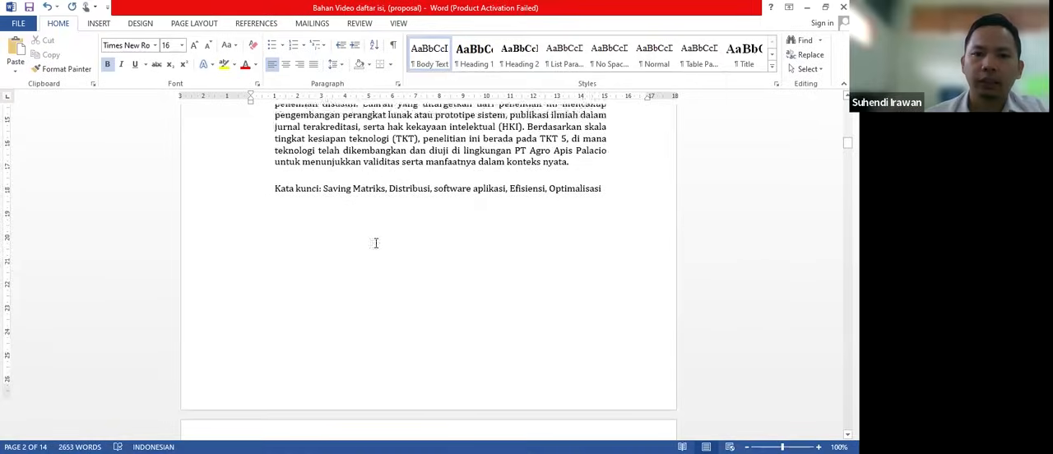
# - Insert a page break after the "Kata kunci" line to create a new page before BAB I
pyautogui.click(400, 239)
pyautogui.click(651, 172)
pyautogui.press('Return')
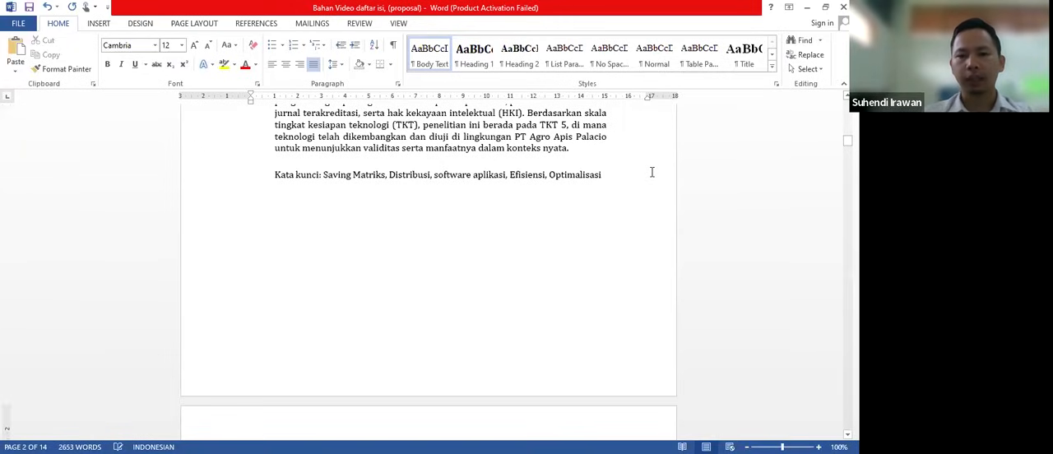
pyautogui.hotkey('ctrl', 'Return')
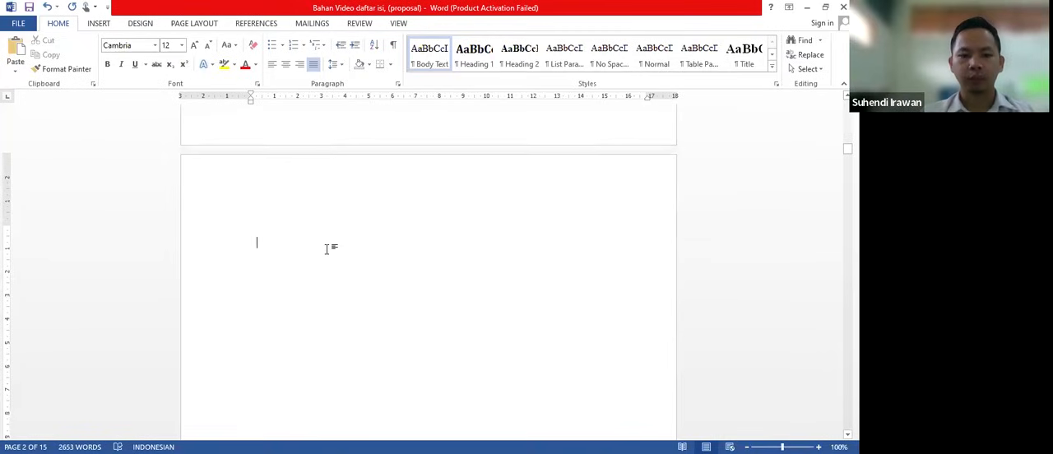
# - Enter the title "Daftar Isi" on the new page and center it
pyautogui.write('D')
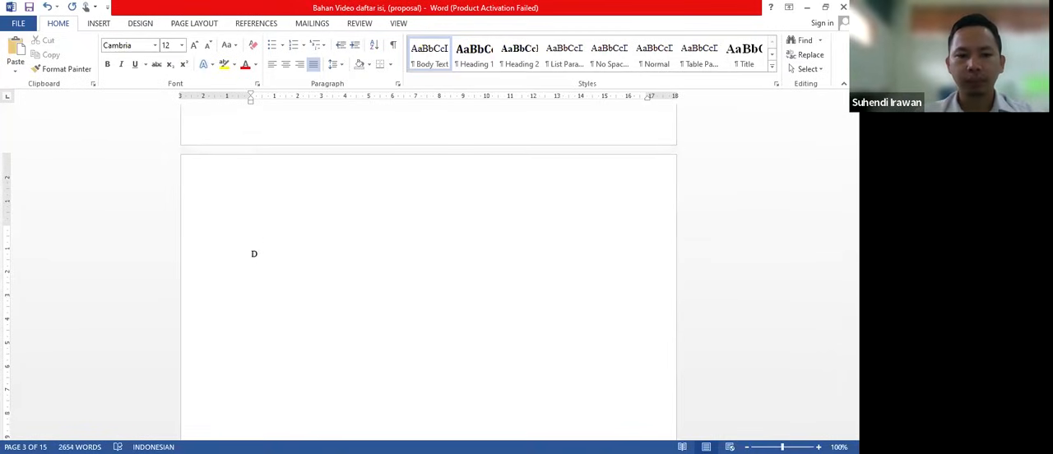
pyautogui.write('aftar Isi')
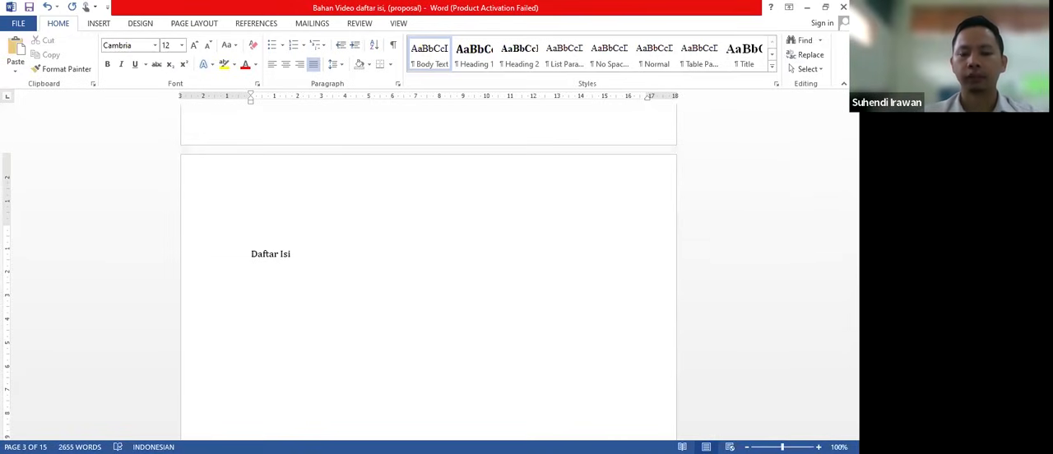
pyautogui.press('Return')
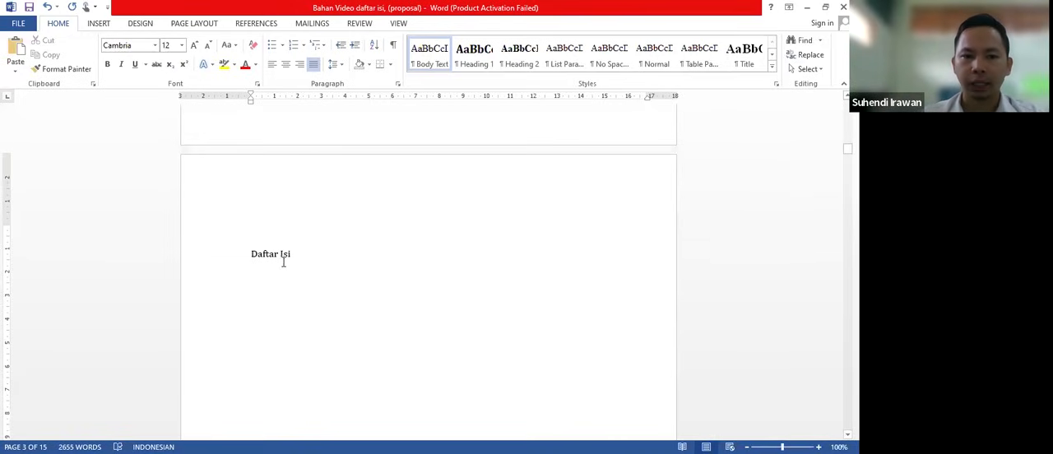
pyautogui.hotkey('ctrl', 'e')
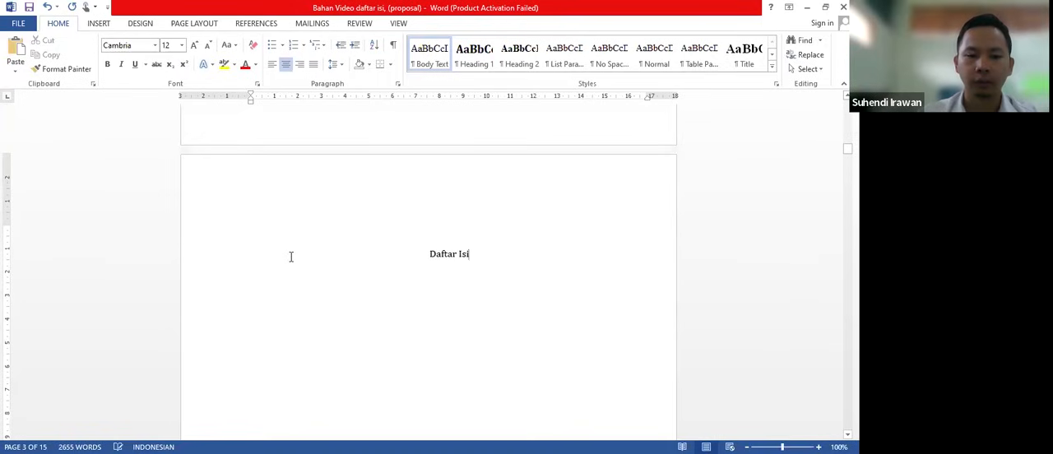
# - Make the "Daftar Isi" title bold and set its font size to 14
pyautogui.tripleClick(451, 254)
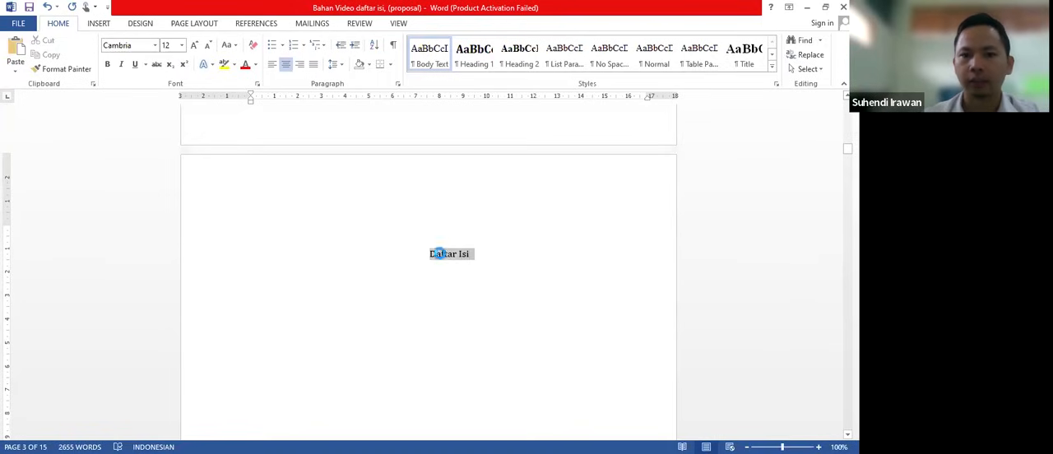
pyautogui.click(107, 64)
pyautogui.click(194, 44)
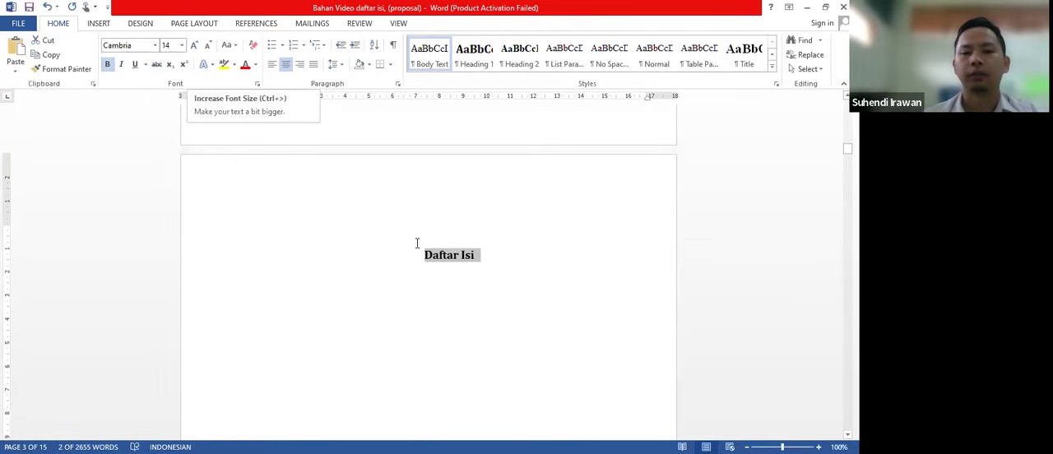
# - Add the title "Daftar Tabel" below "Daftar Isi", leaving blank space between them
pyautogui.click(503, 257)
pyautogui.press('Return')
pyautogui.press('Return')
pyautogui.press('Return')
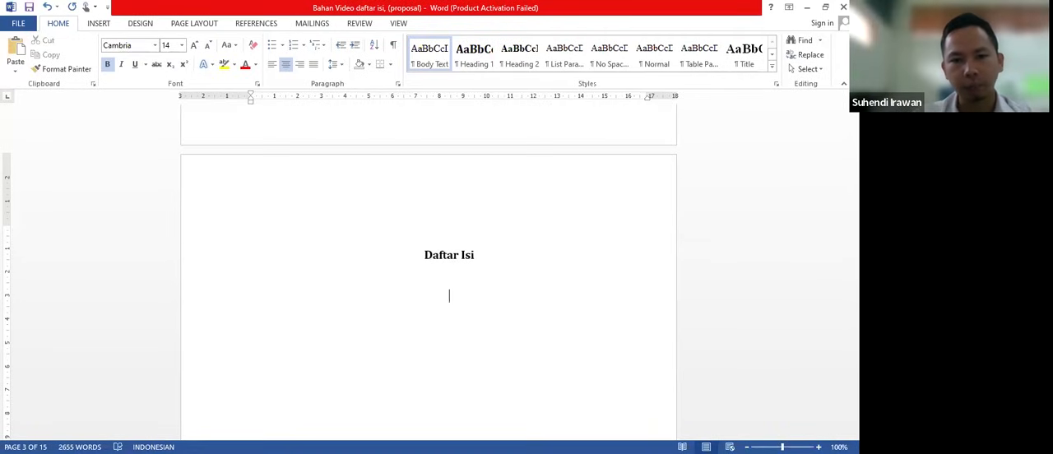
pyautogui.write('Daftar')
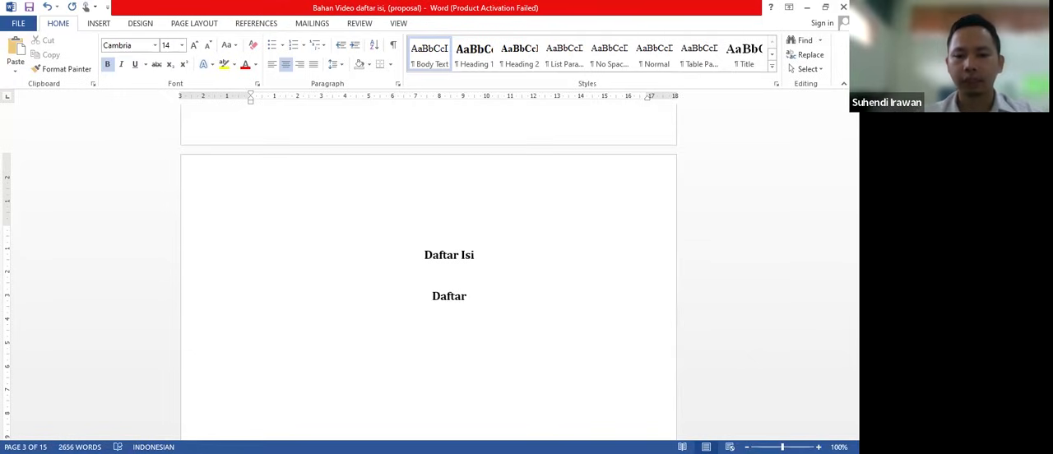
pyautogui.write(' Tabel')
# - Add the title "Daftar Gambar" below "Daftar Tabel" and start a new line under it
pyautogui.press('Return')
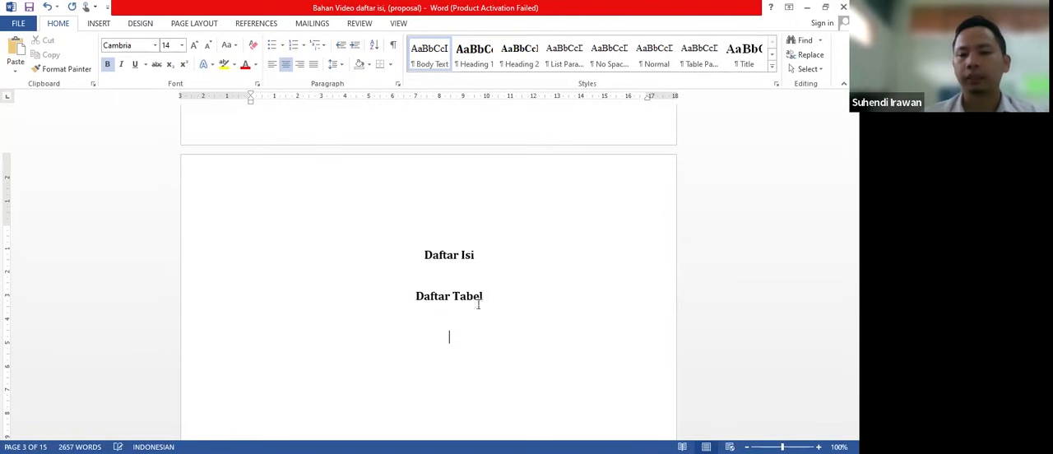
pyautogui.write('D')
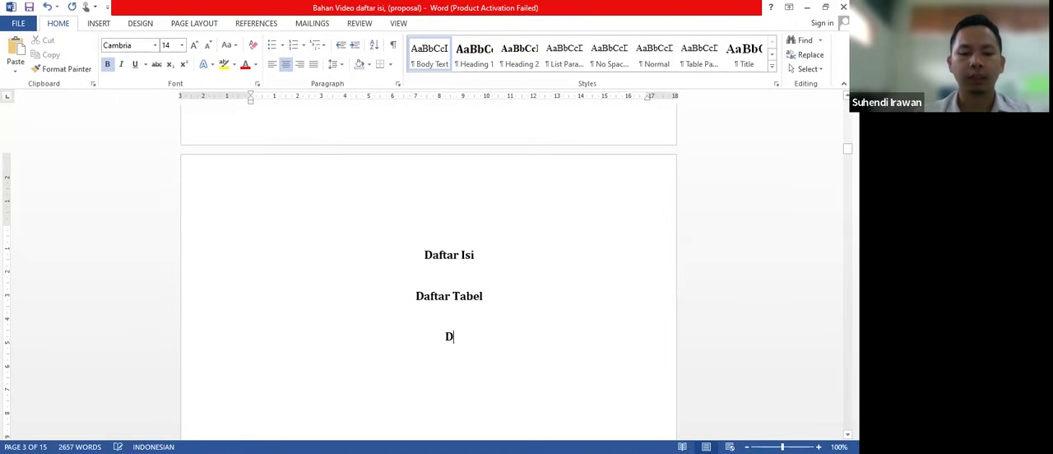
pyautogui.write('aftar ')
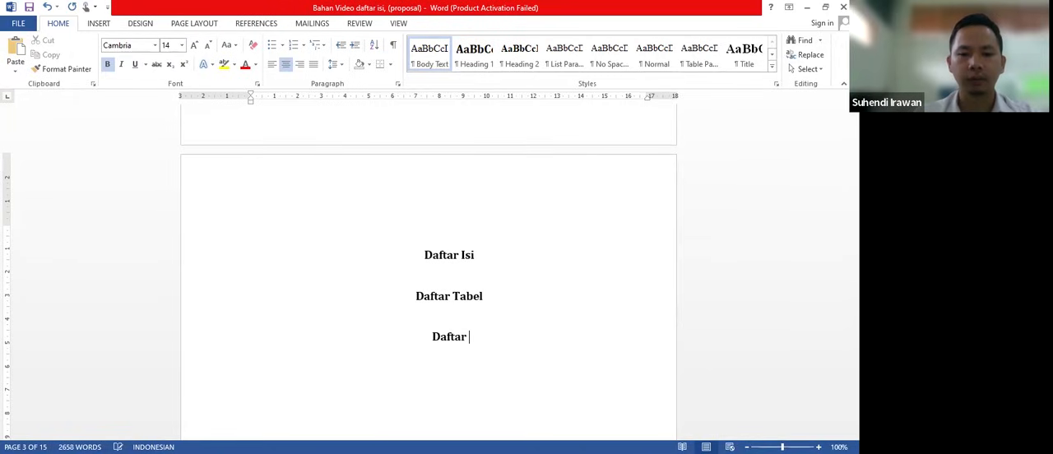
pyautogui.write('Gambar')
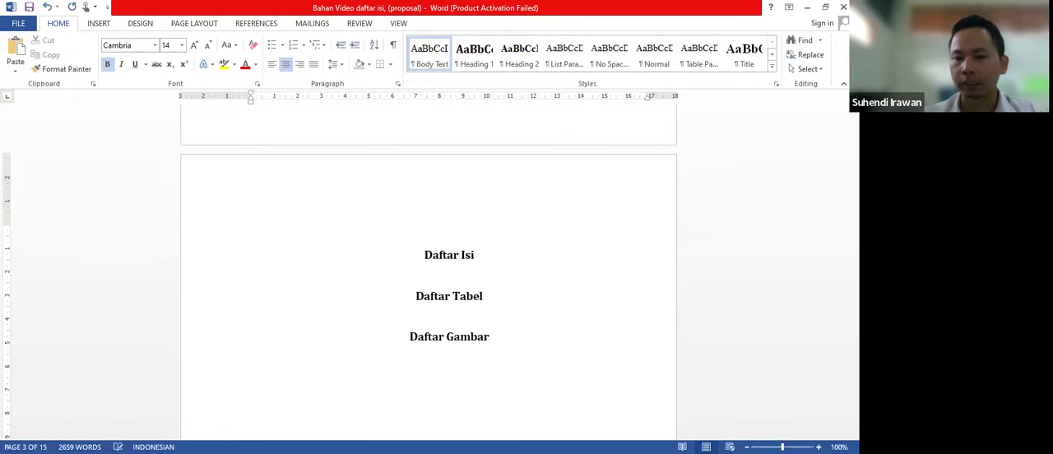
pyautogui.press('Return')
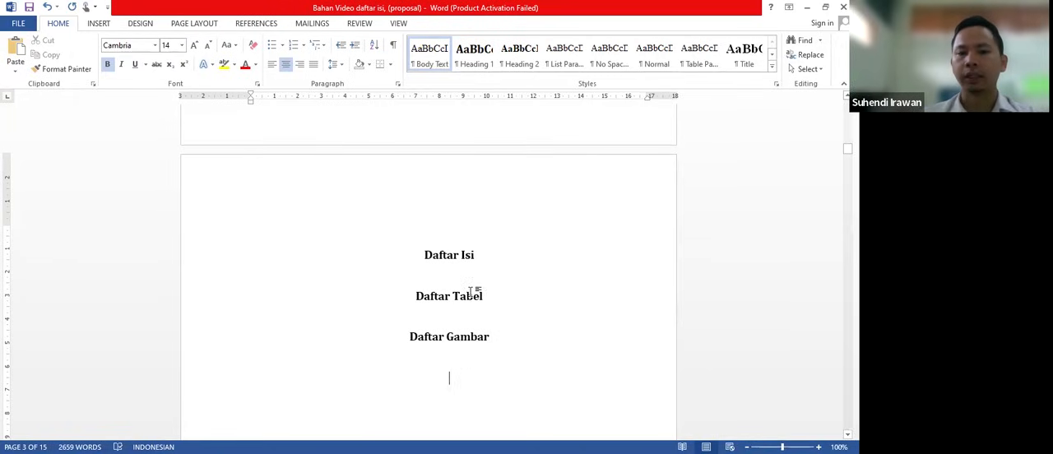
# - Add extra blank lines beneath the "Daftar Isi" and "Daftar Tabel" titles to make room for their lists
pyautogui.scroll(-2, 469, 292)
pyautogui.click(449, 187)
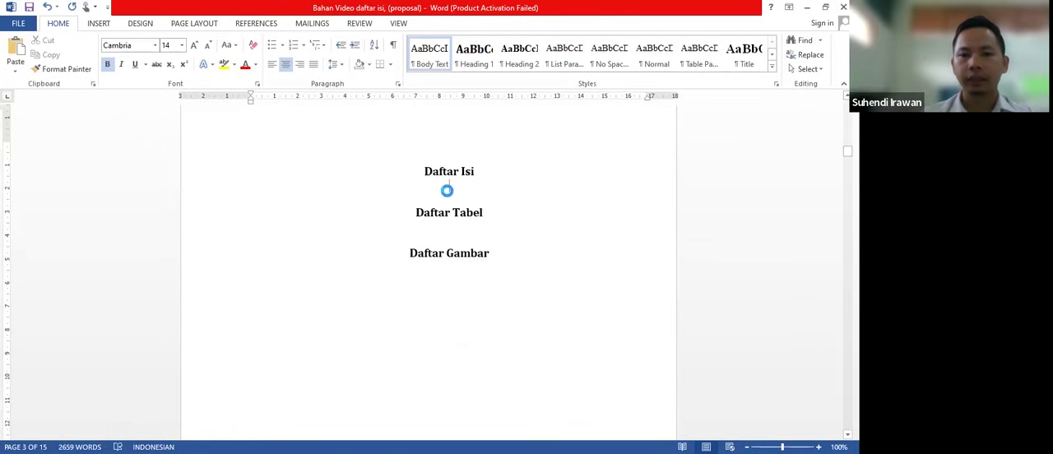
pyautogui.press('Return')
pyautogui.press('Return')
pyautogui.press('Return')
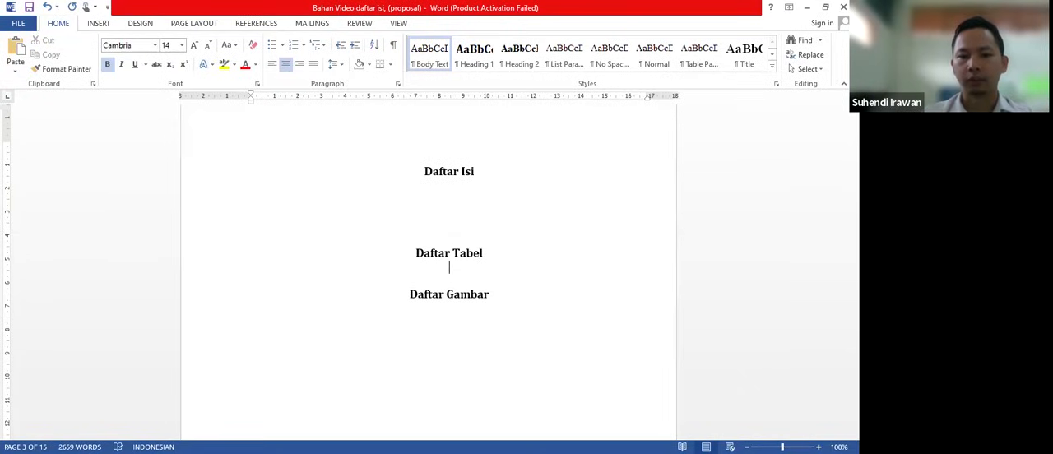
pyautogui.click(449, 265)
pyautogui.press('Return')
pyautogui.press('Return')
pyautogui.press('Return')
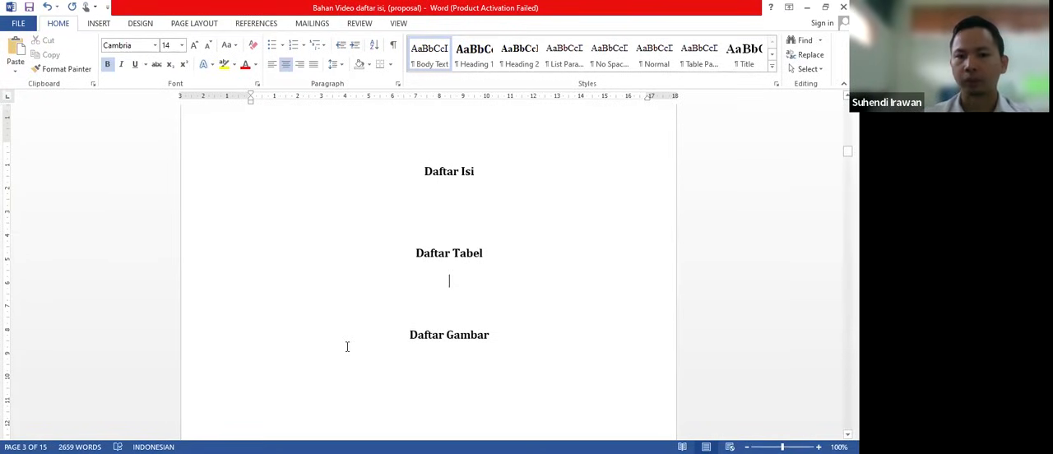
# - Select the chapter title "BAB I" and apply the Heading 1 style to it
pyautogui.scroll(-5, 347, 347)
pyautogui.scroll(4, 347, 347)
pyautogui.scroll(1, 348, 346)
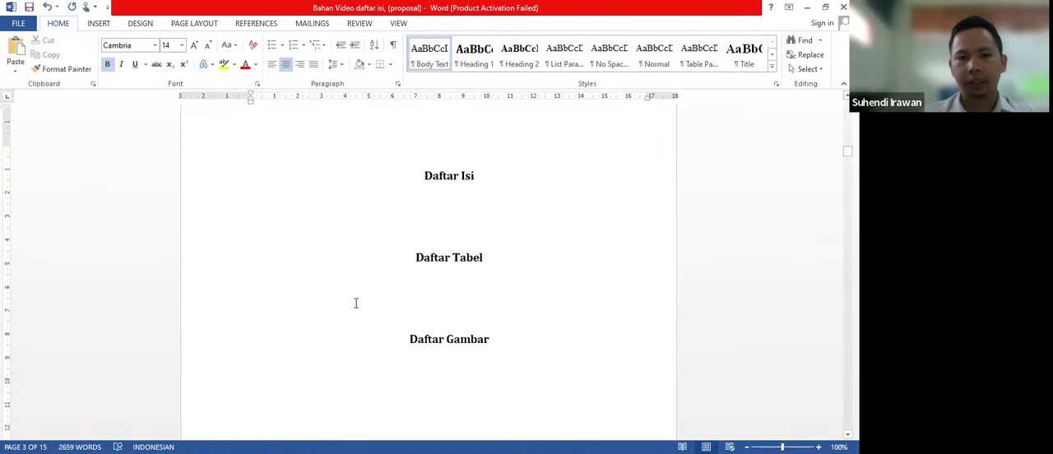
pyautogui.scroll(-1, 335, 307)
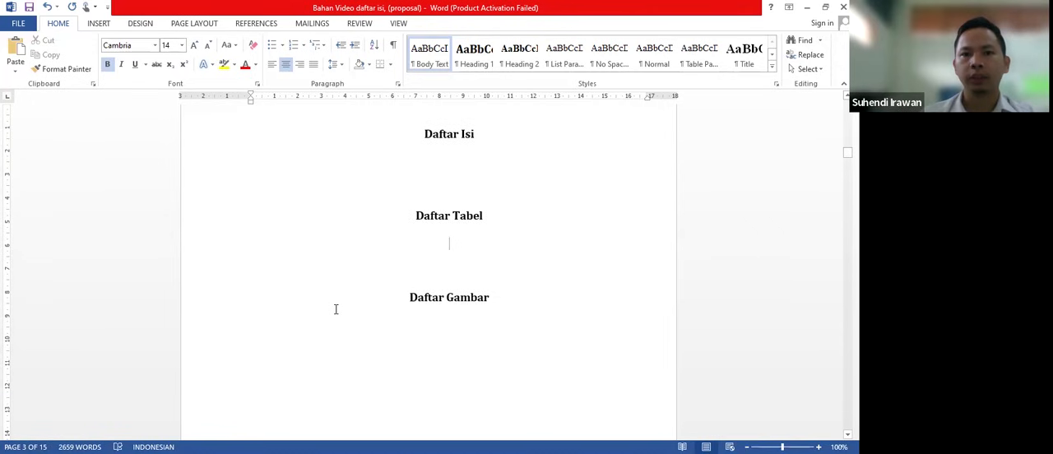
pyautogui.scroll(-10, 336, 309)
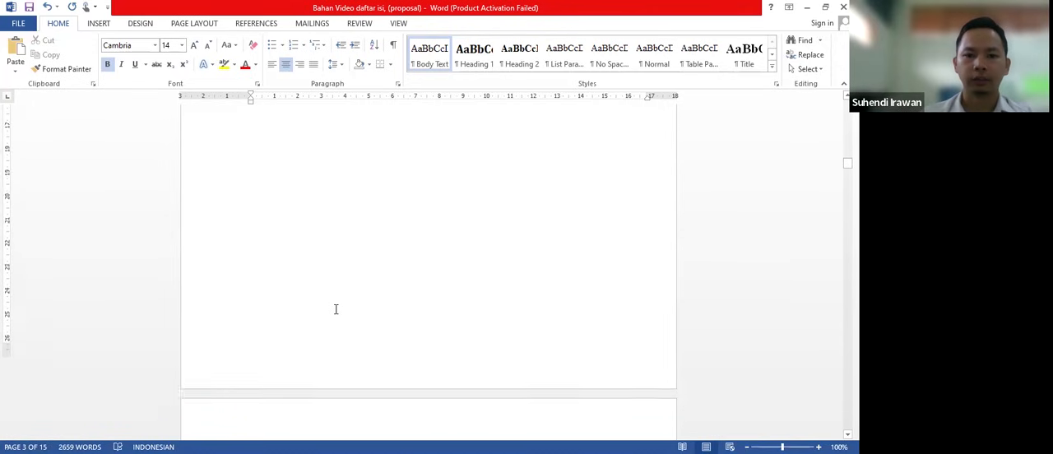
pyautogui.scroll(-2, 335, 308)
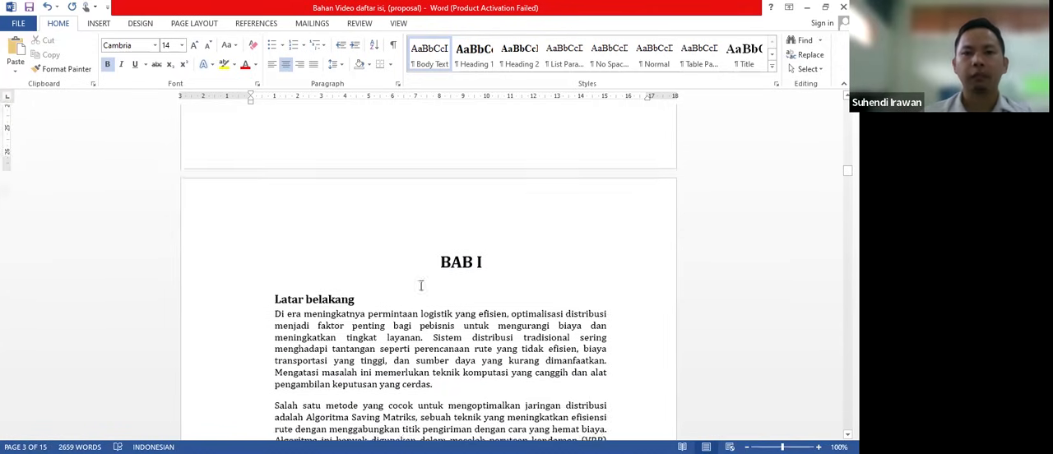
pyautogui.click(440, 262)
pyautogui.hotkey('ctrl', 'alt', '1')
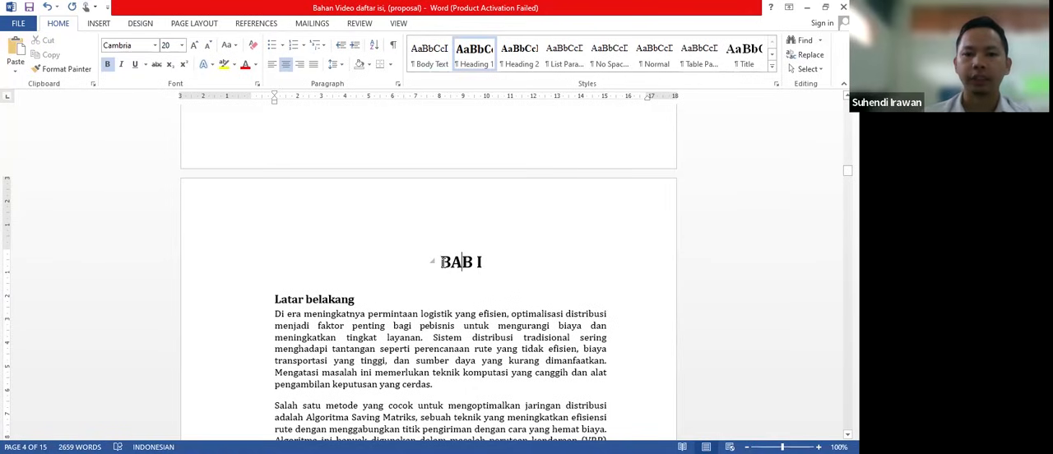
pyautogui.moveTo(441, 262); pyautogui.dragTo(492, 262)
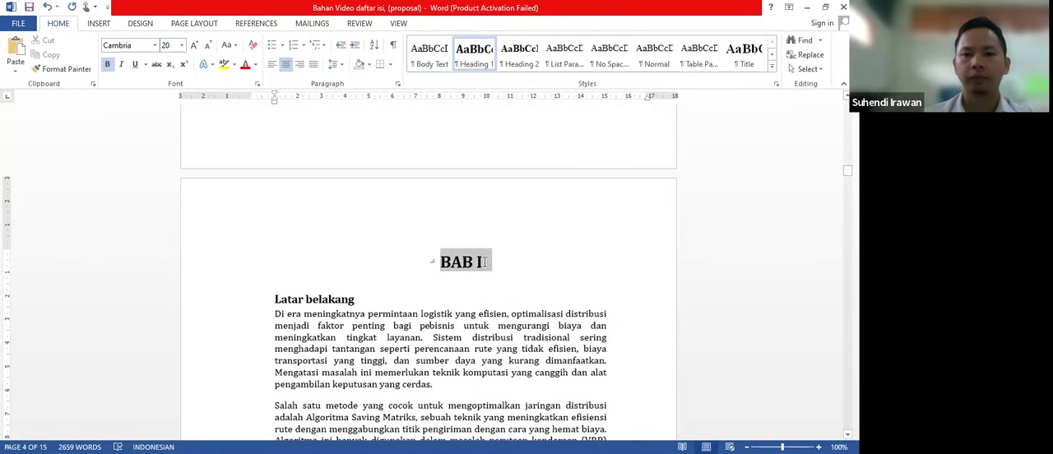
pyautogui.scroll(1, 464, 139)
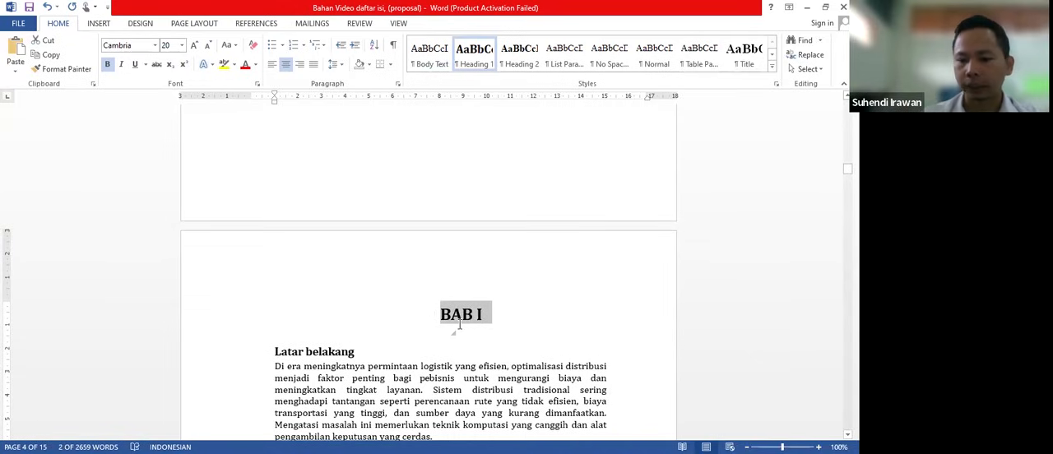
pyautogui.hotkey('shift', 'Left')
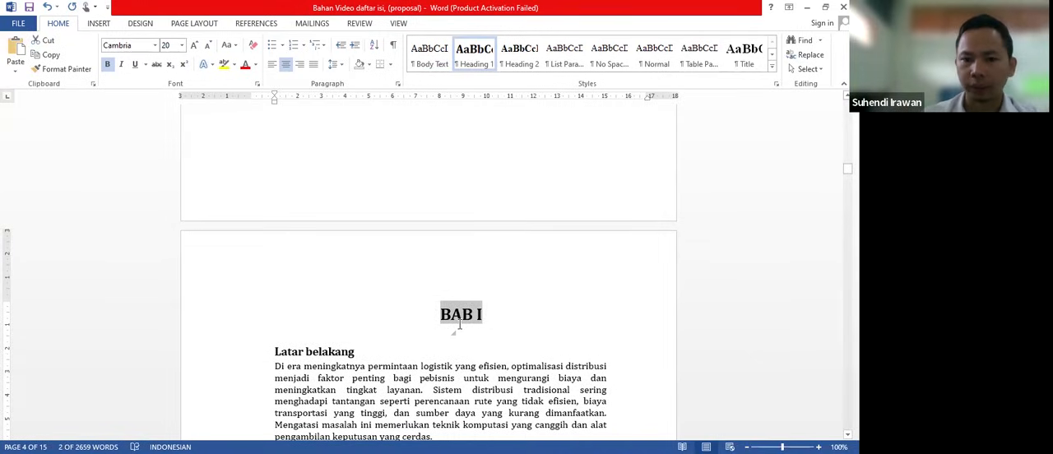
pyautogui.click(484, 67)
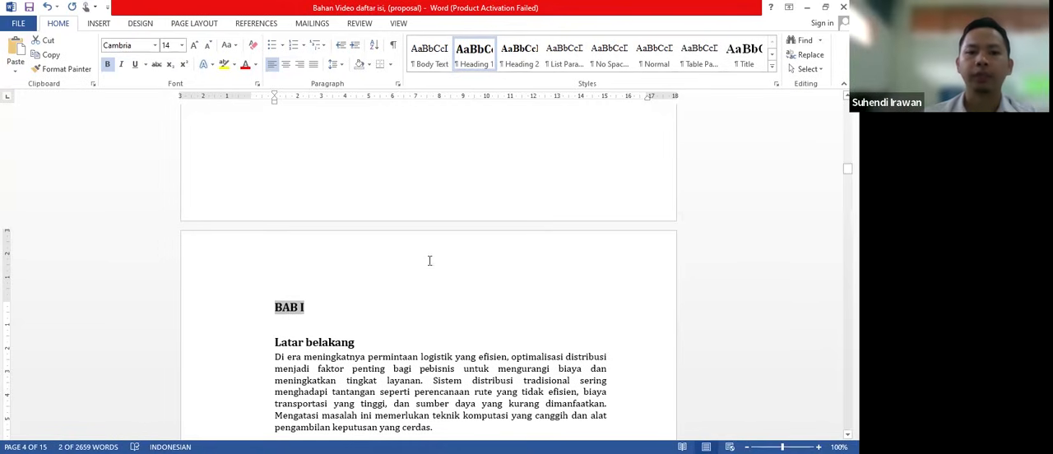
# - Center the "BAB I" chapter title while keeping it in the Heading 1 style
pyautogui.scroll(-1, 429, 262)
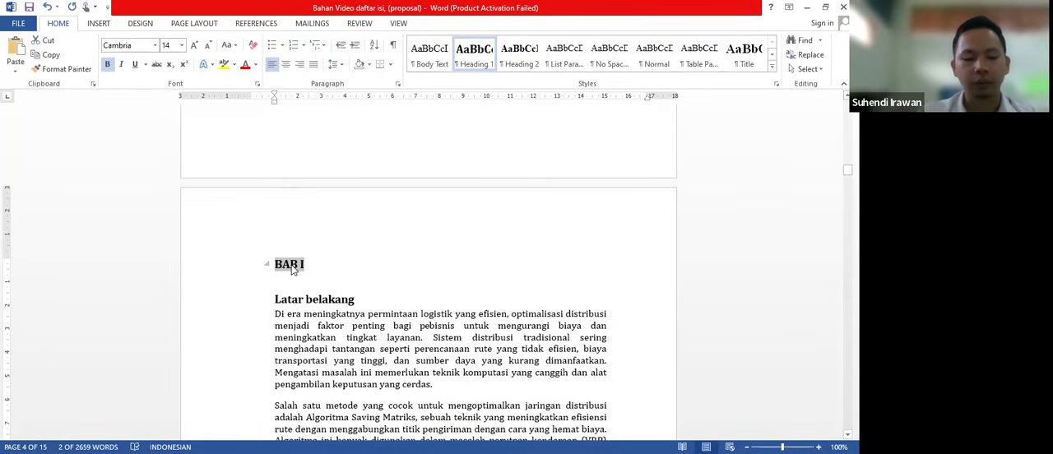
pyautogui.hotkey('ctrl', 'e')
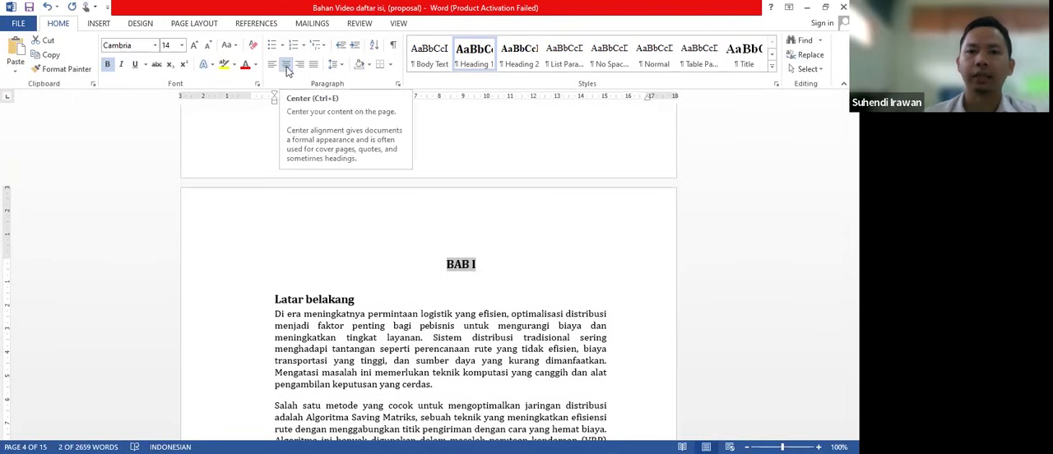
pyautogui.scroll(1, 438, 217)
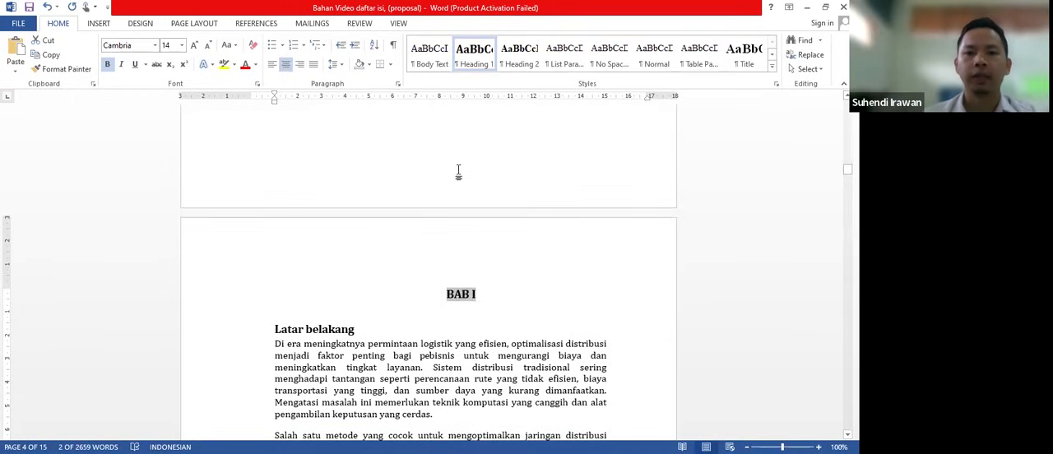
pyautogui.click(475, 56)
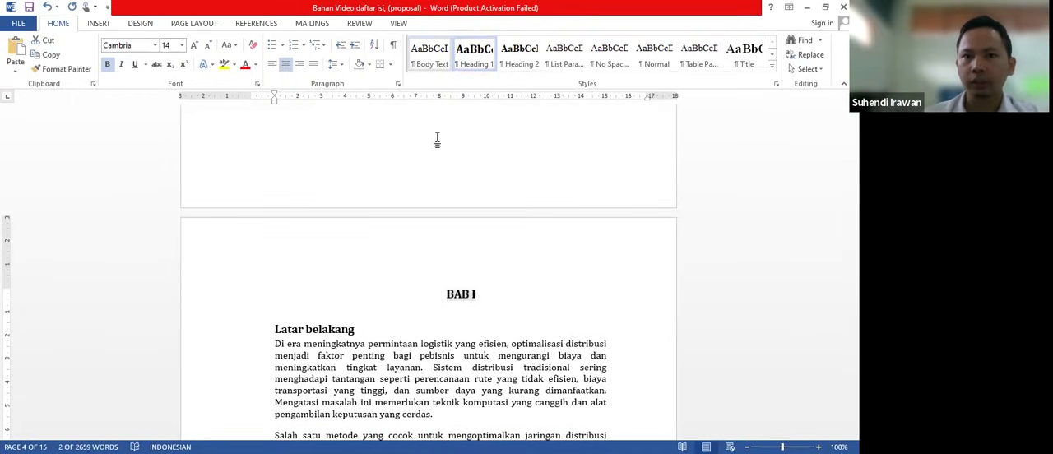
# - Modify the Heading 1 style to use Times New Roman, centered alignment and 1.5 line spacing
pyautogui.scroll(1, 437, 154)
pyautogui.scroll(-1, 437, 154)
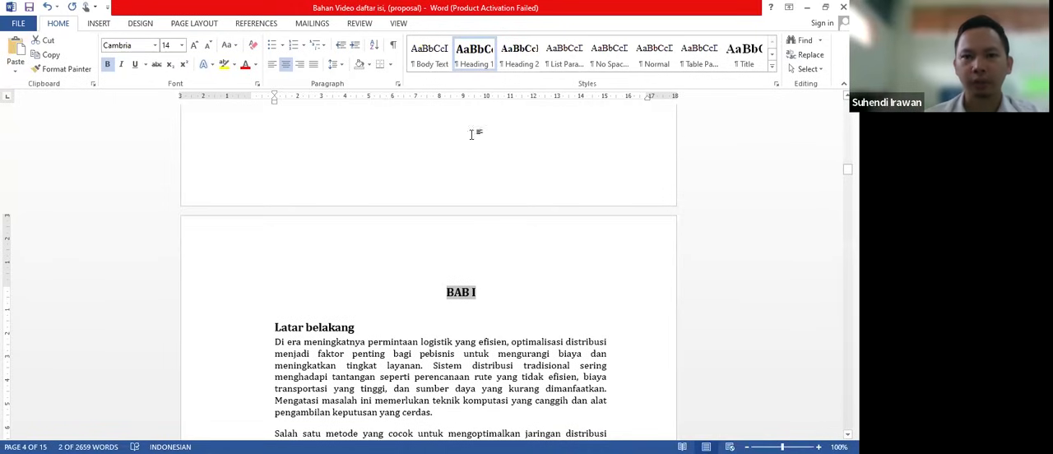
pyautogui.rightClick(483, 66)
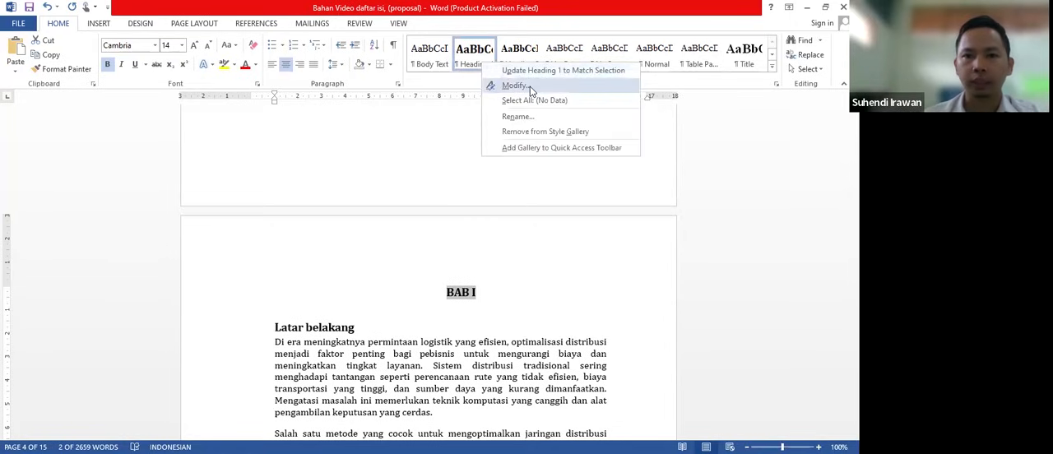
pyautogui.click(529, 86)
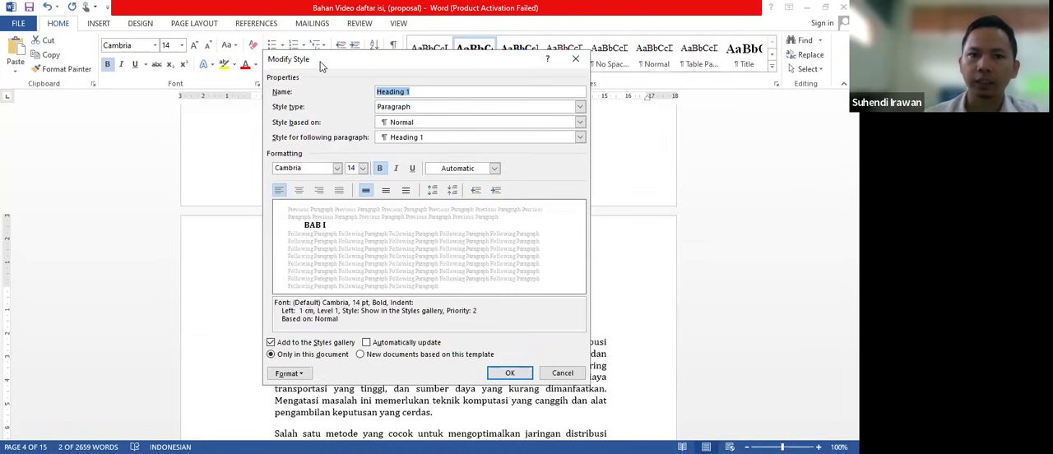
pyautogui.moveTo(320, 70); pyautogui.dragTo(320, 79)
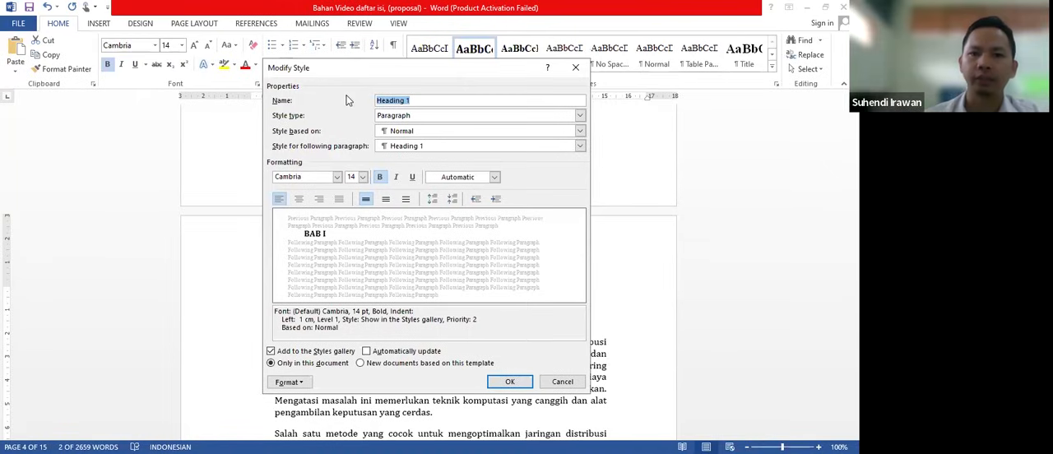
pyautogui.click(337, 176)
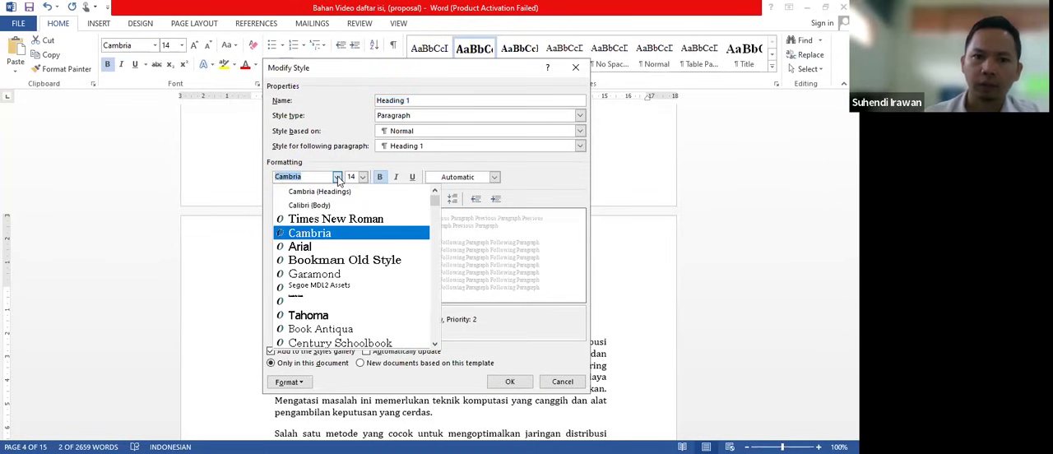
pyautogui.click(351, 220)
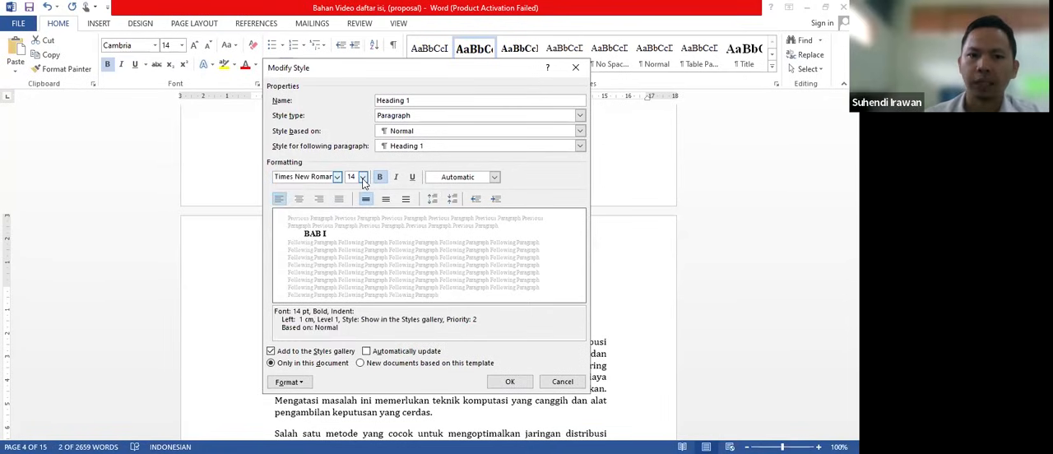
pyautogui.click(300, 200)
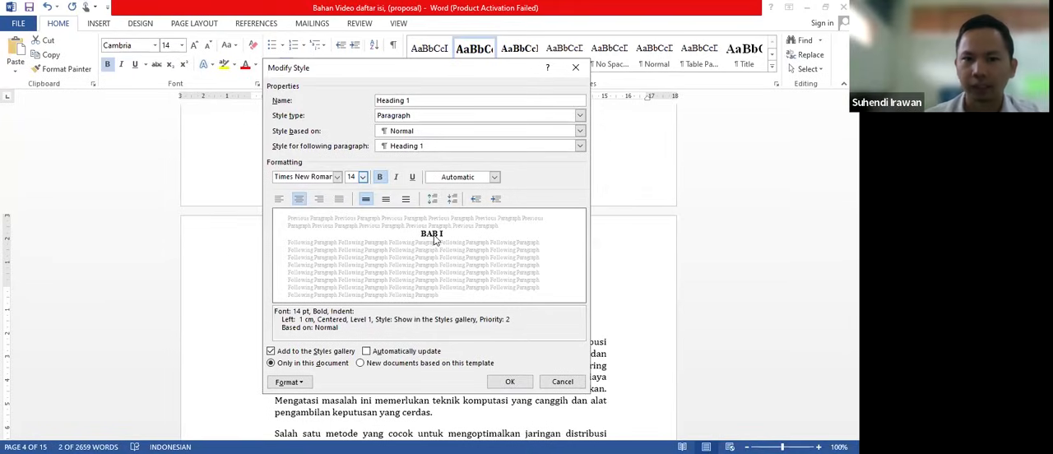
pyautogui.click(367, 200)
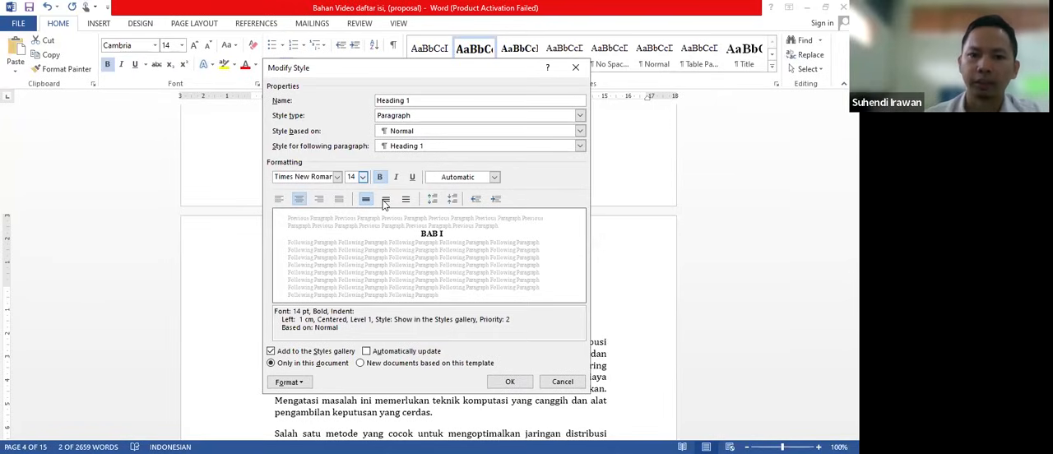
pyautogui.click(384, 202)
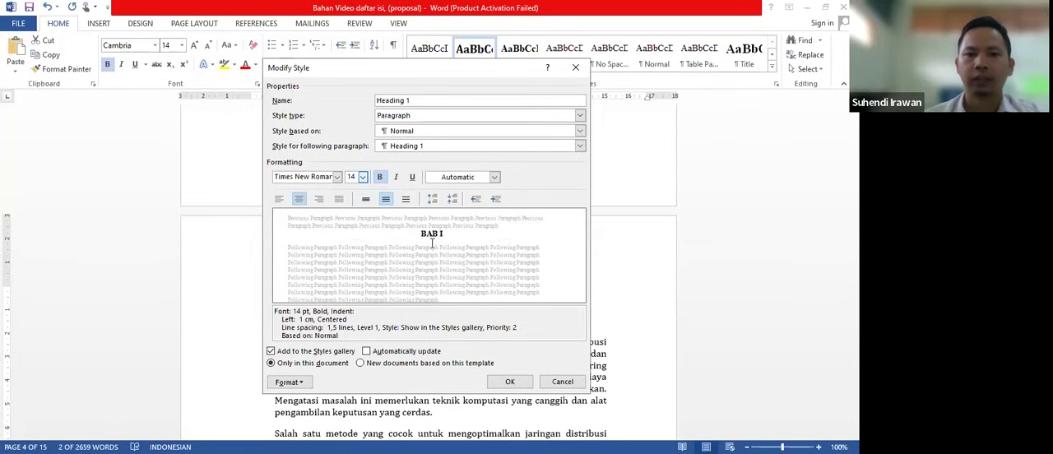
pyautogui.click(512, 383)
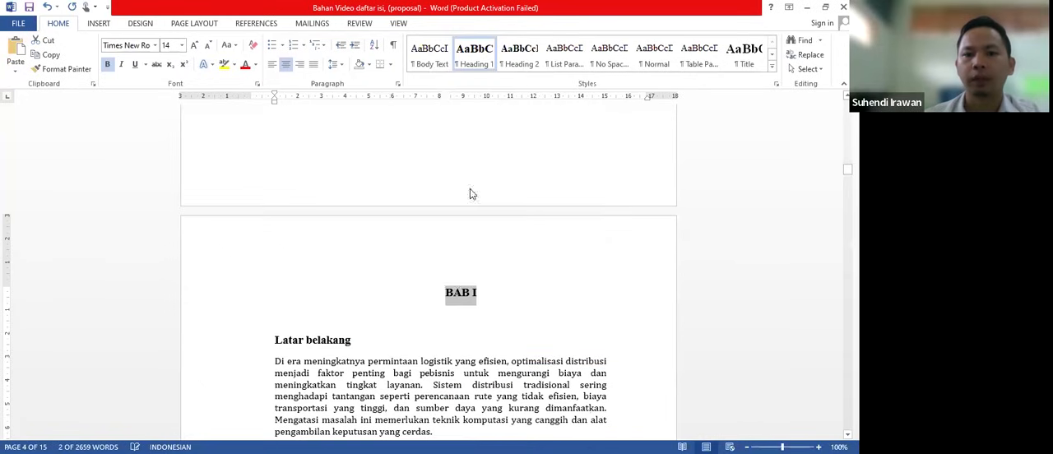
# - Apply the Heading 2 style to the "Latar belakang" subheading under BAB I and open that style for modification
pyautogui.click(459, 296)
pyautogui.scroll(-2, 456, 247)
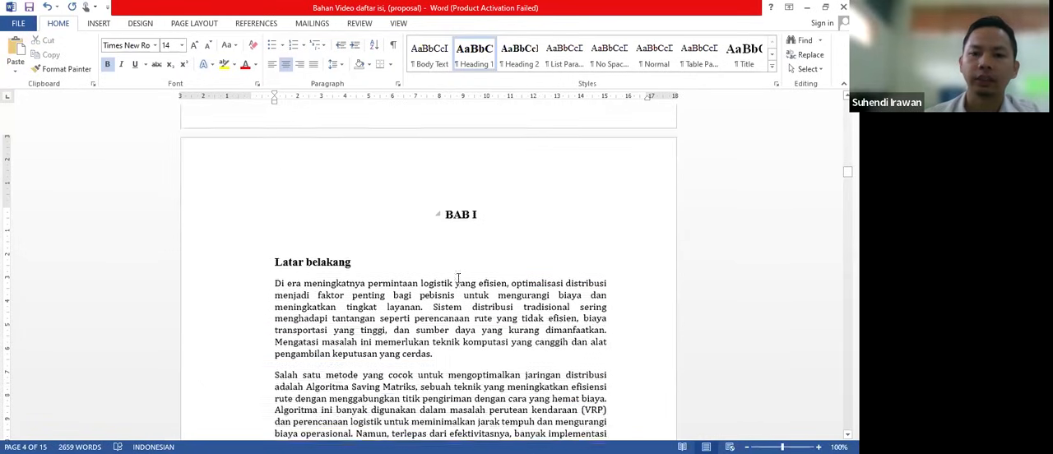
pyautogui.scroll(-1, 457, 200)
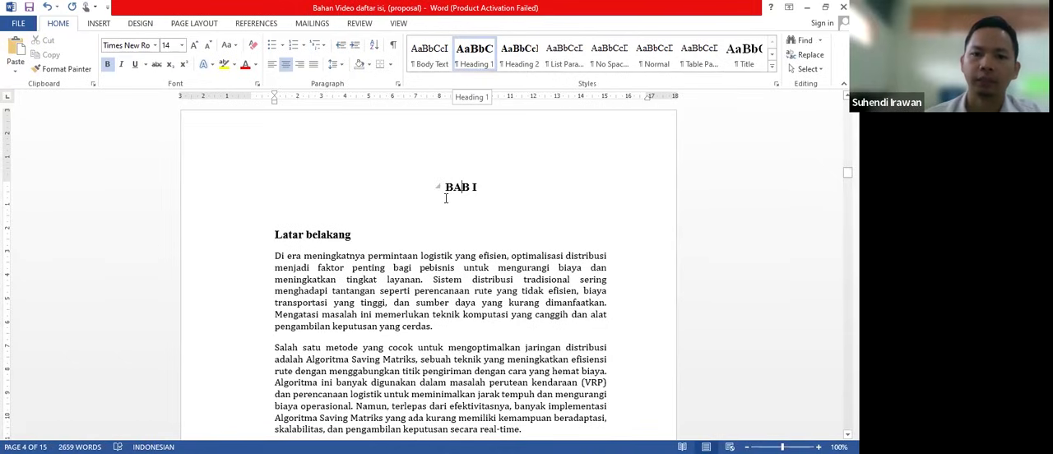
pyautogui.click(366, 234)
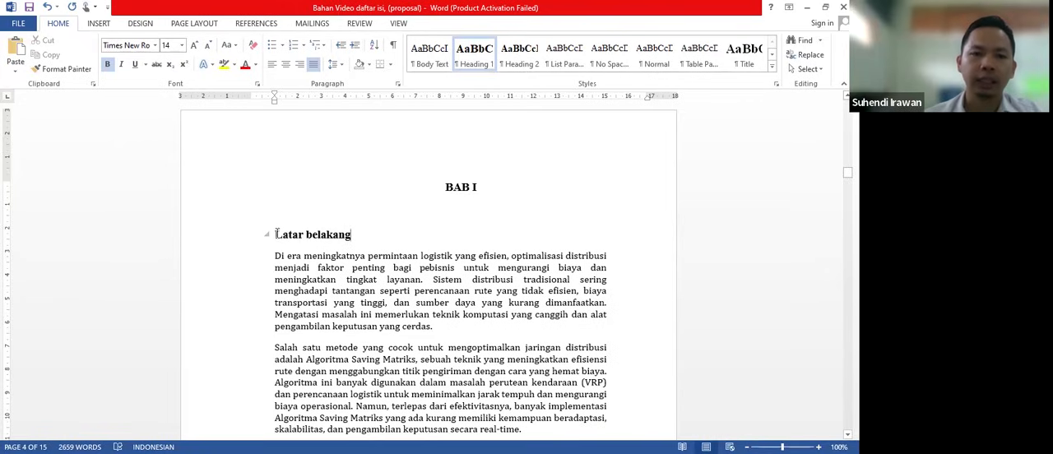
pyautogui.moveTo(275, 234); pyautogui.dragTo(325, 239)
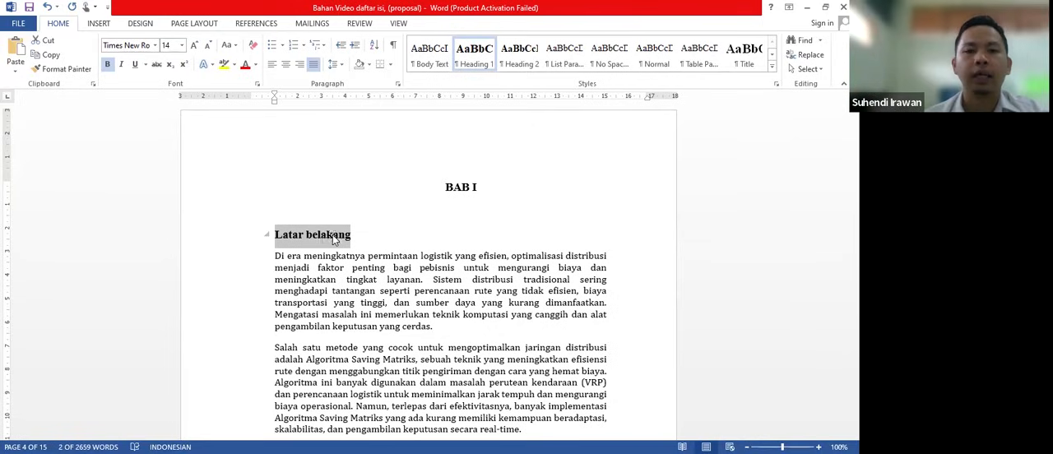
pyautogui.click(320, 236)
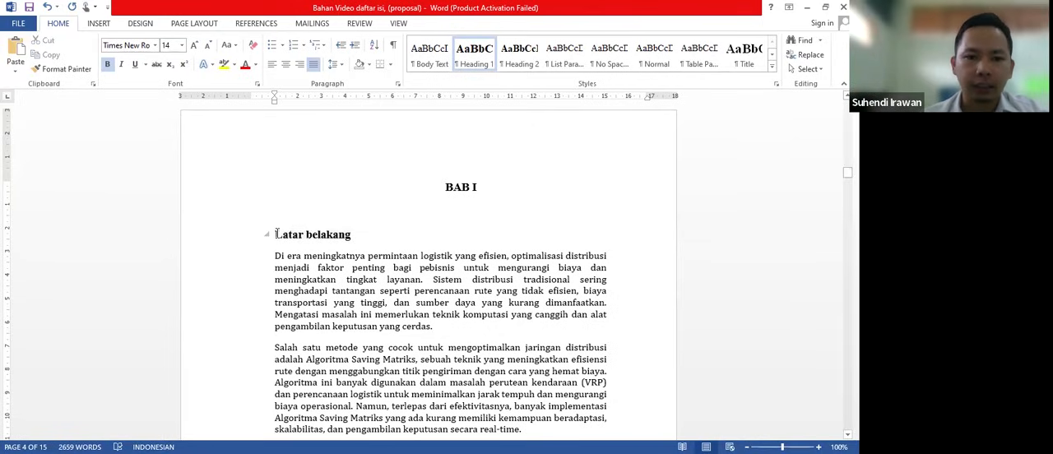
pyautogui.moveTo(277, 234); pyautogui.dragTo(352, 236)
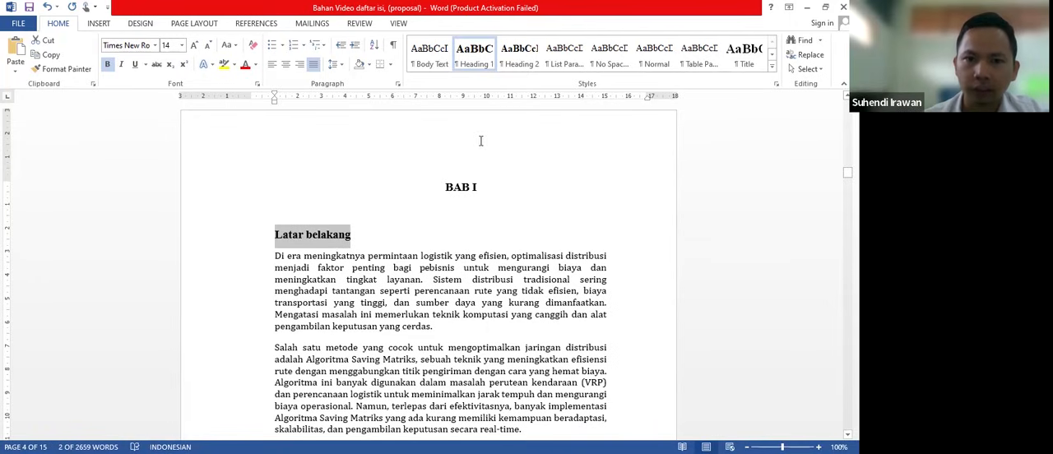
pyautogui.click(528, 62)
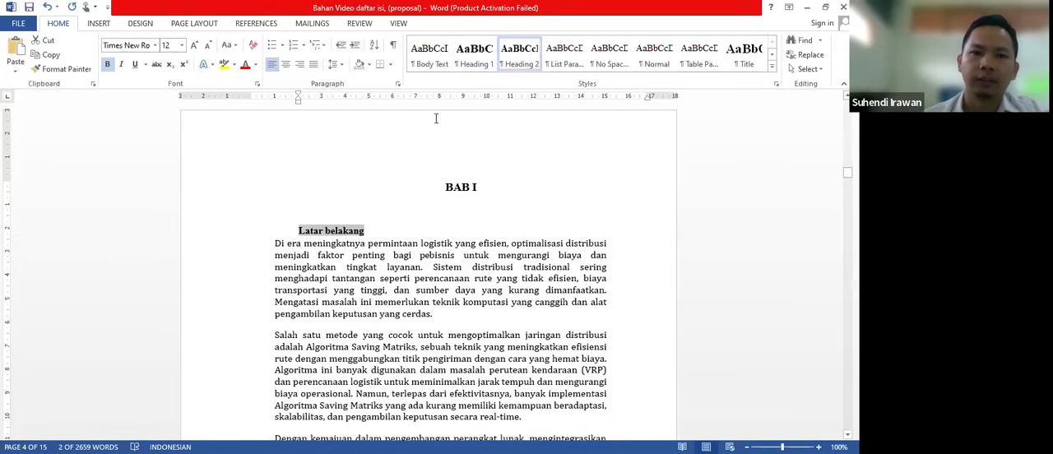
pyautogui.rightClick(530, 64)
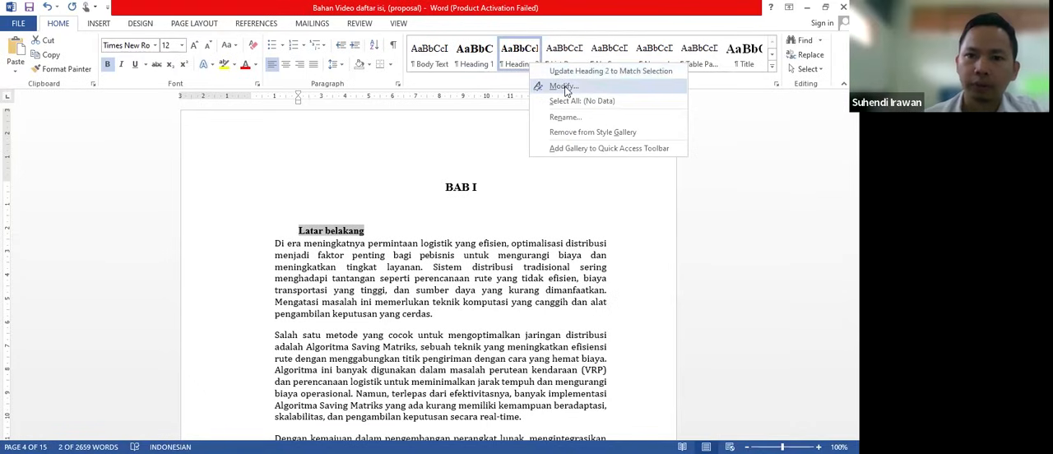
pyautogui.click(564, 86)
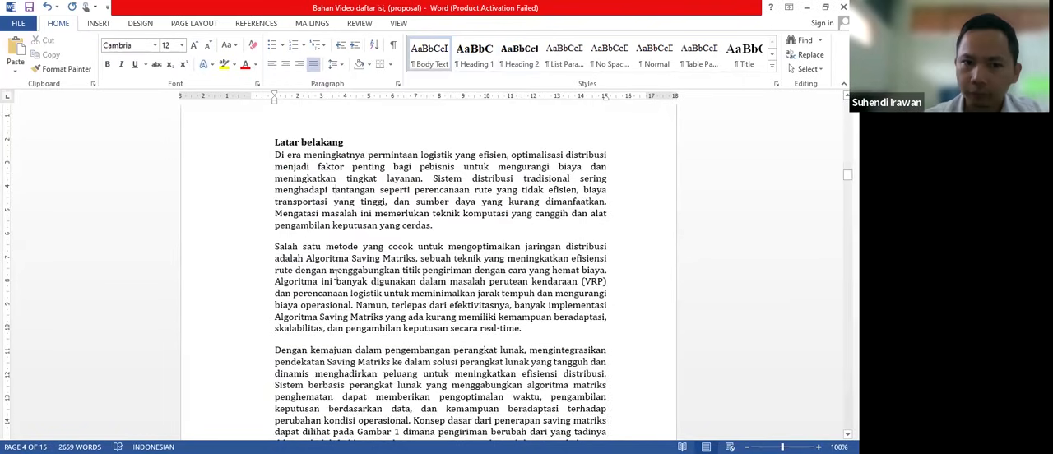
# - Apply the Heading 2 style to the "Urgensi Penelitian" subheading
pyautogui.scroll(4, 336, 275)
pyautogui.scroll(-2, 336, 275)
pyautogui.scroll(-10, 335, 274)
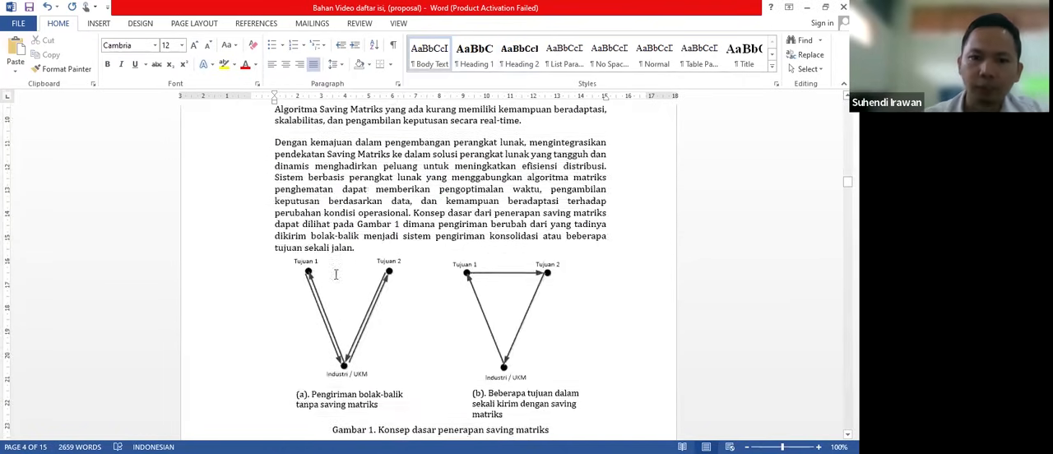
pyautogui.scroll(-10, 336, 275)
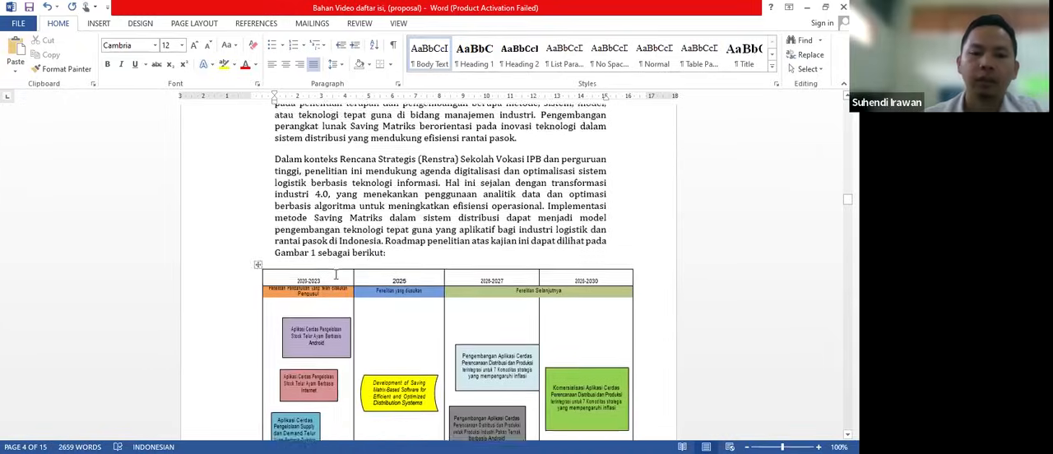
pyautogui.scroll(-10, 335, 275)
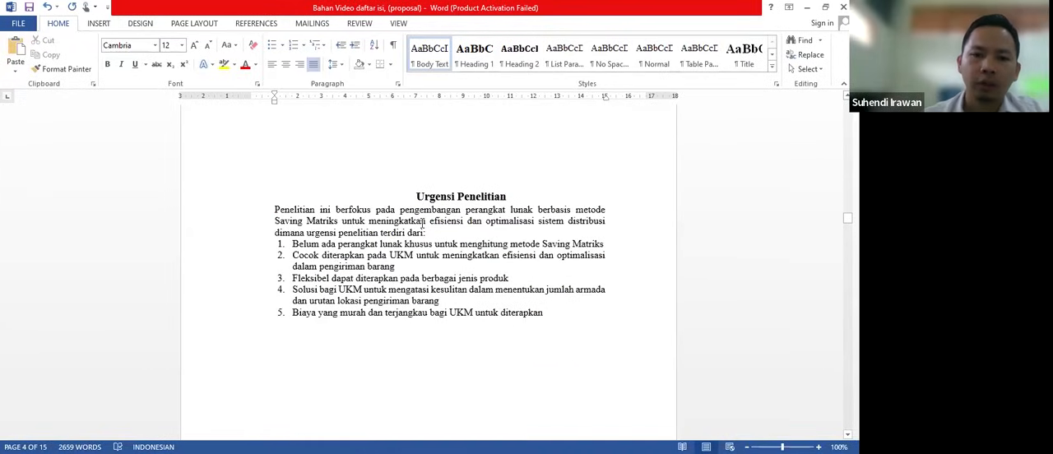
pyautogui.moveTo(417, 196); pyautogui.dragTo(510, 198)
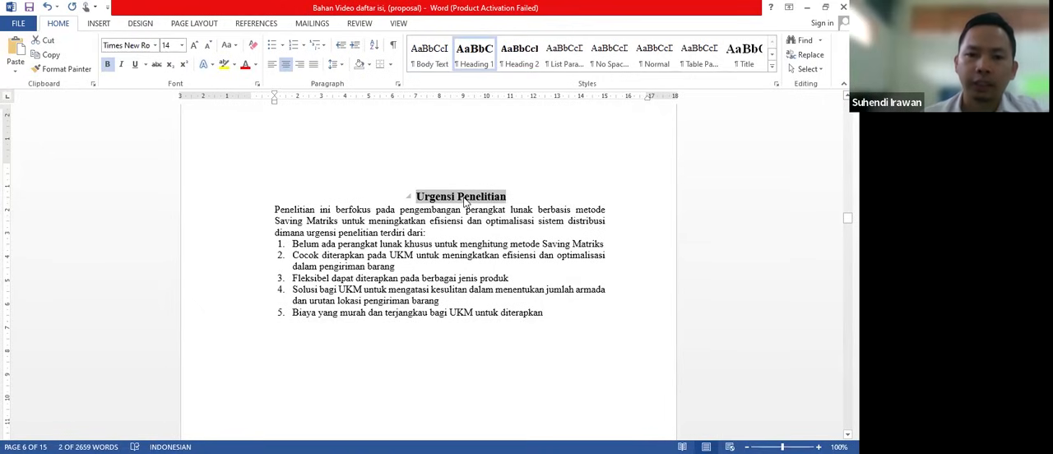
pyautogui.click(519, 66)
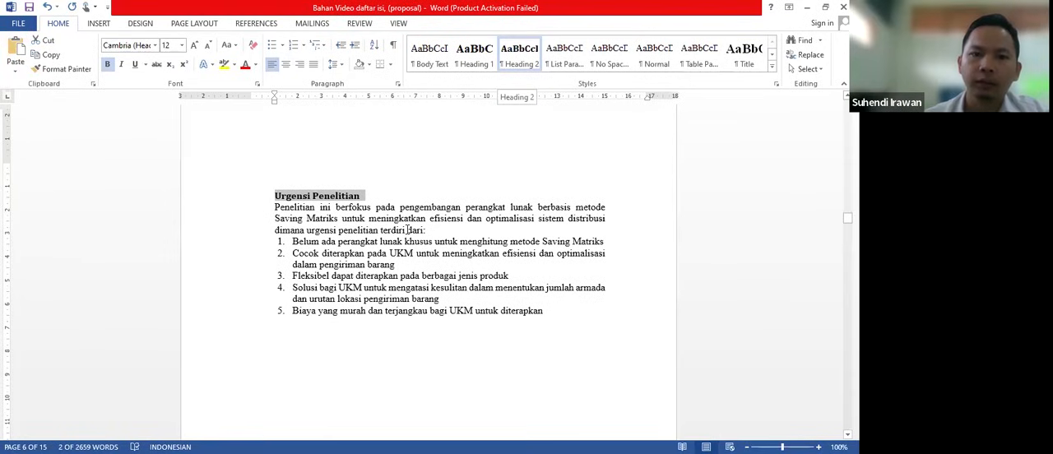
# - Apply the Heading 1 style to the "BAB II" chapter title
pyautogui.click(409, 231)
pyautogui.scroll(-10, 411, 229)
pyautogui.scroll(-3, 413, 227)
pyautogui.scroll(12, 413, 227)
pyautogui.scroll(15, 413, 227)
pyautogui.click(414, 220)
pyautogui.scroll(-15, 414, 225)
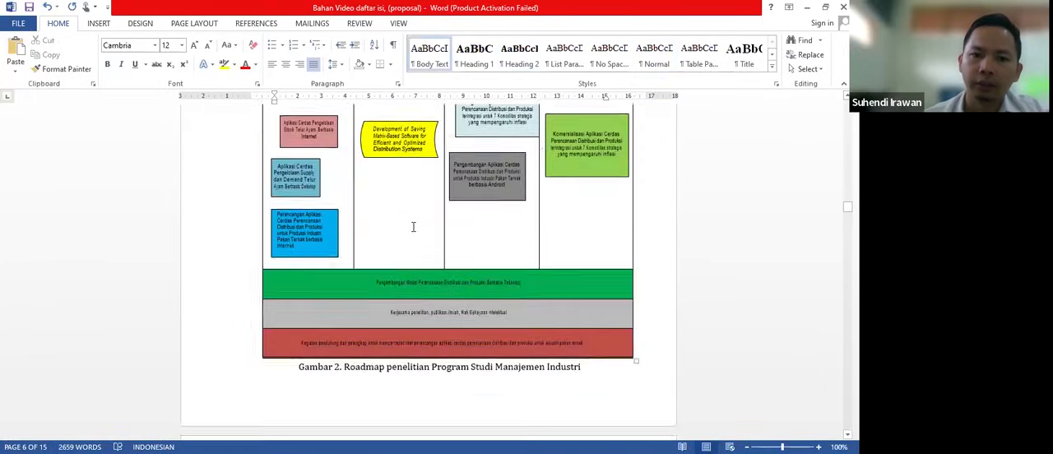
pyautogui.scroll(-15, 413, 227)
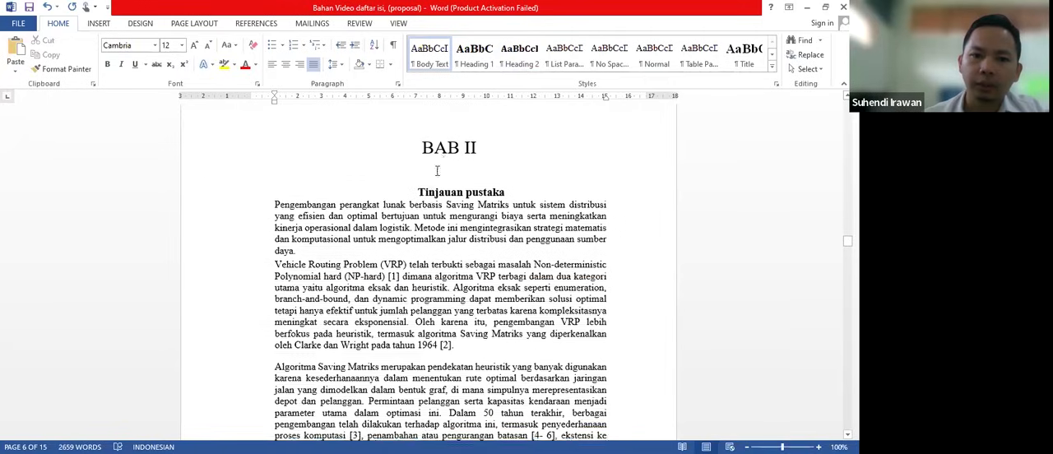
pyautogui.click(444, 145)
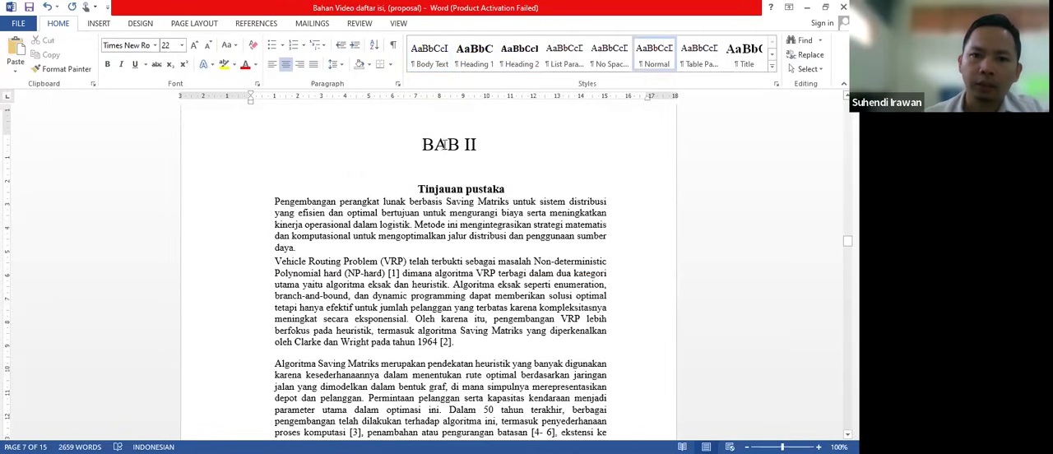
pyautogui.tripleClick(474, 148)
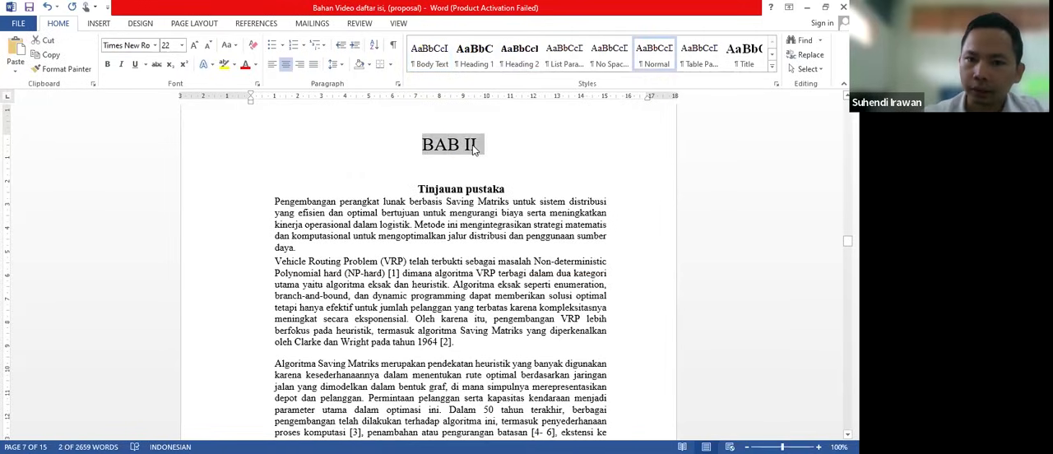
pyautogui.click(481, 66)
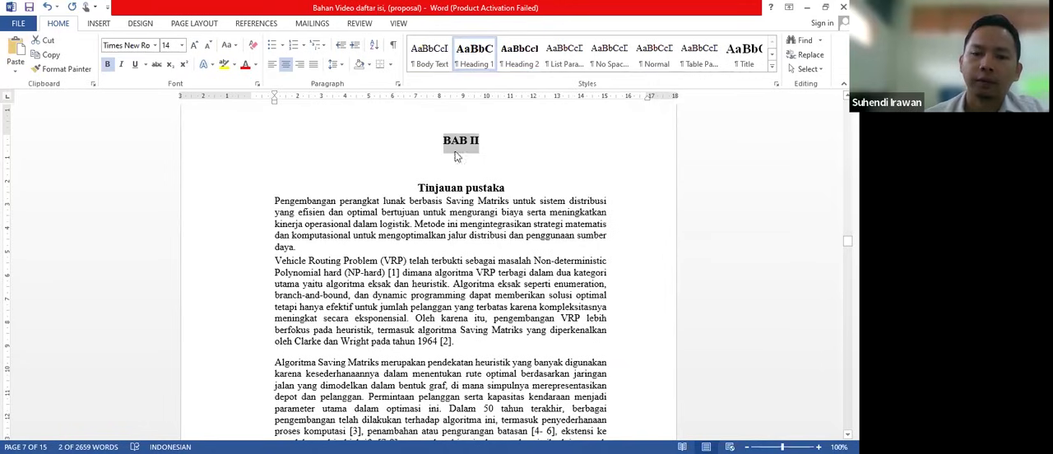
# - Apply the Heading 2 style to the "Tinjauan pustaka" subheading under BAB II and adjust its left indent
pyautogui.click(414, 190)
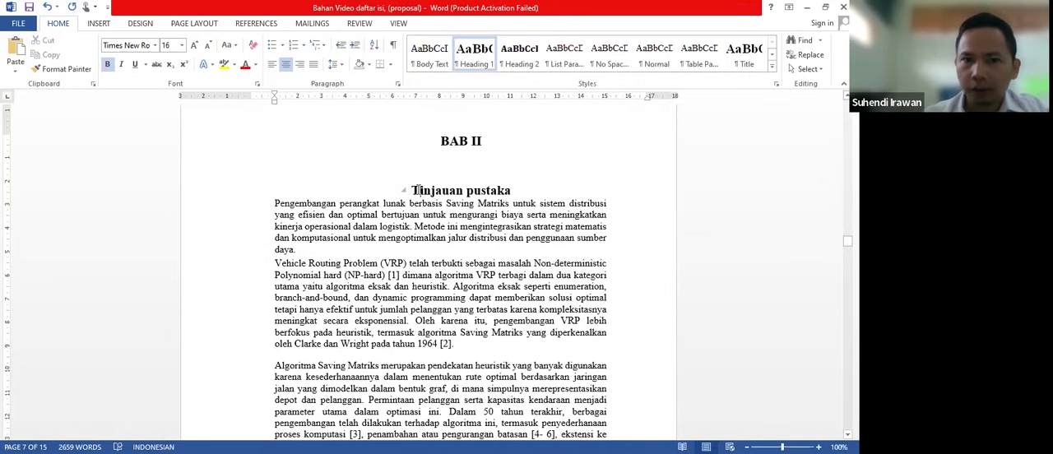
pyautogui.moveTo(414, 190); pyautogui.dragTo(511, 190)
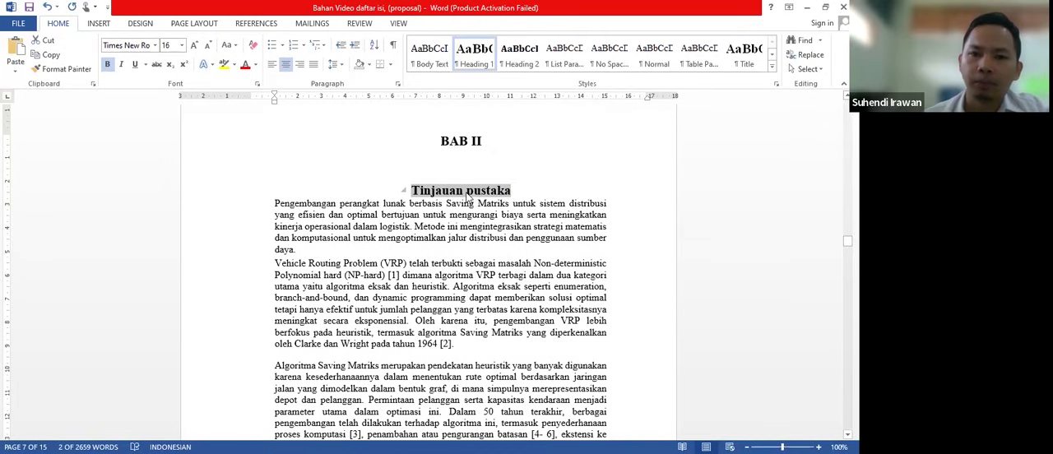
pyautogui.click(520, 59)
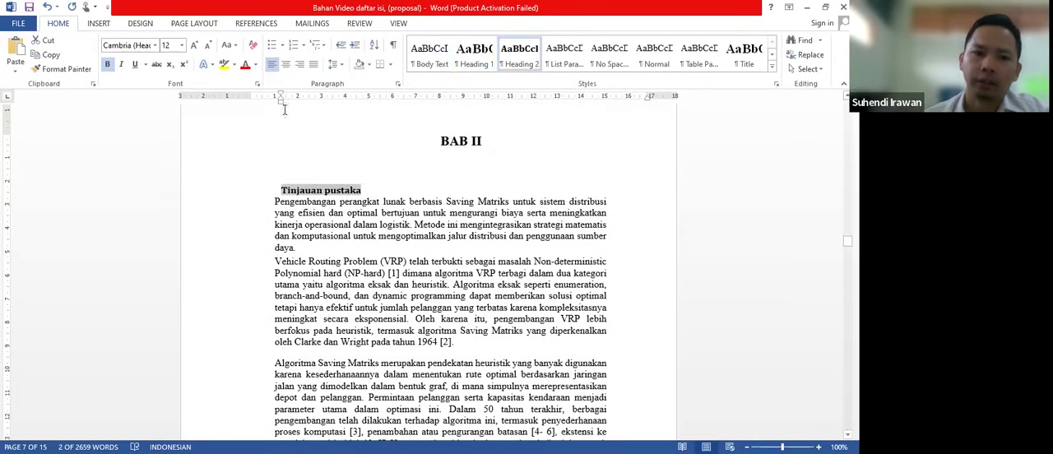
pyautogui.moveTo(281, 102); pyautogui.dragTo(281, 102)
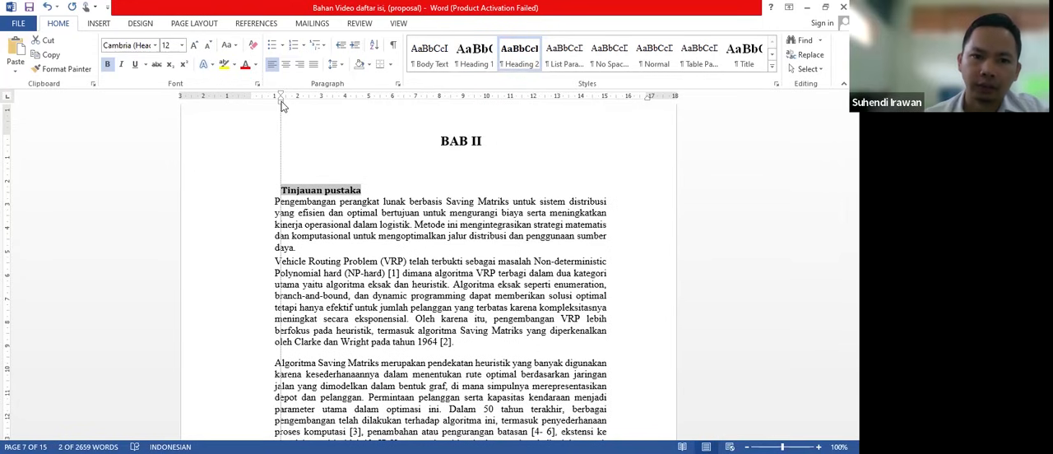
# - Apply the Heading 1 style to the "BAB III" chapter title
pyautogui.click(304, 211)
pyautogui.scroll(-9, 303, 212)
pyautogui.scroll(-20, 303, 211)
pyautogui.scroll(-9, 303, 211)
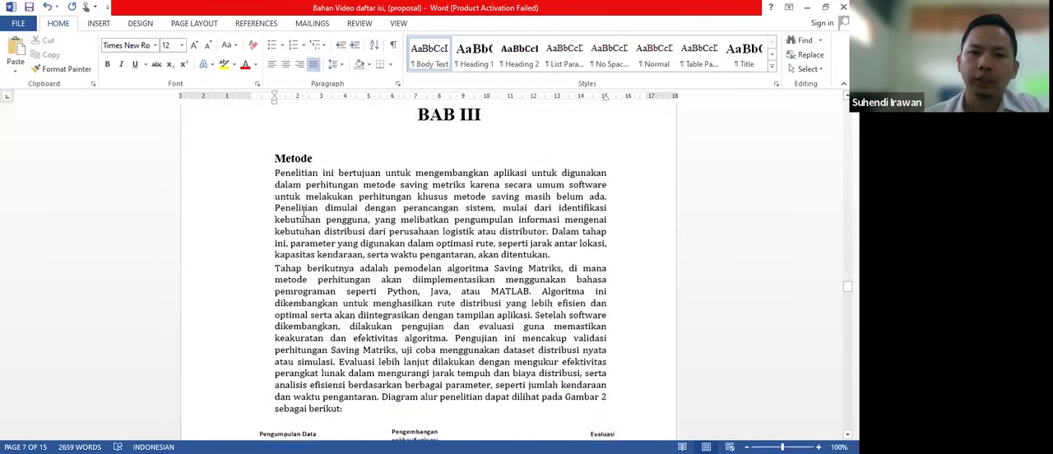
pyautogui.scroll(1, 303, 211)
pyautogui.scroll(5, 326, 247)
pyautogui.scroll(-5, 329, 269)
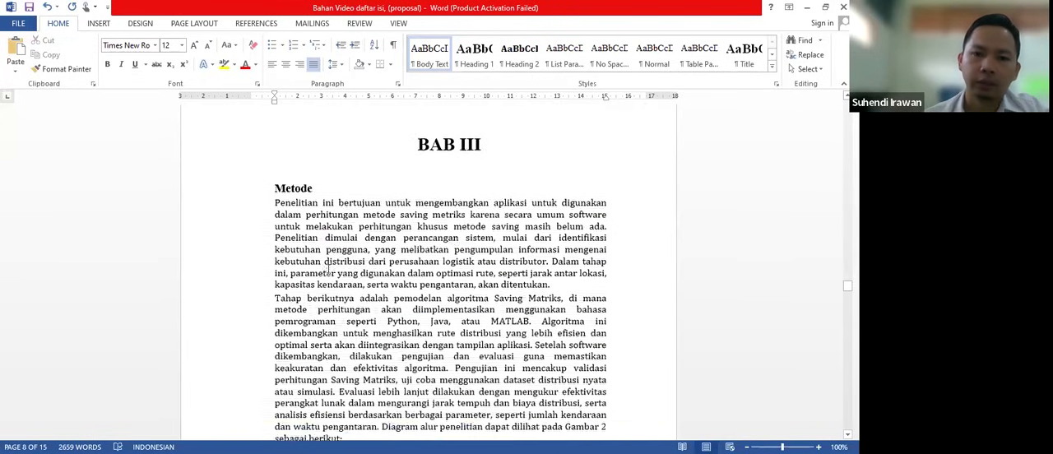
pyautogui.scroll(-1, 364, 257)
pyautogui.scroll(1, 365, 255)
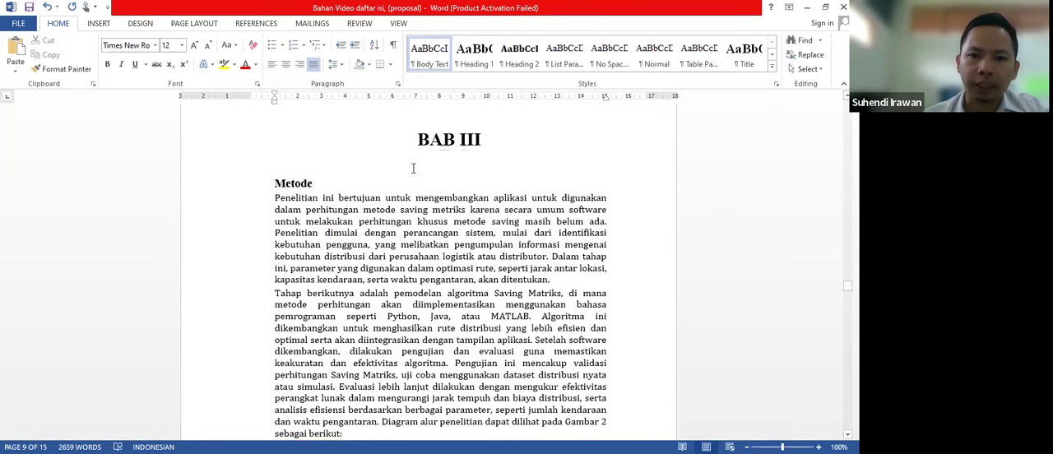
pyautogui.moveTo(420, 144); pyautogui.dragTo(482, 142)
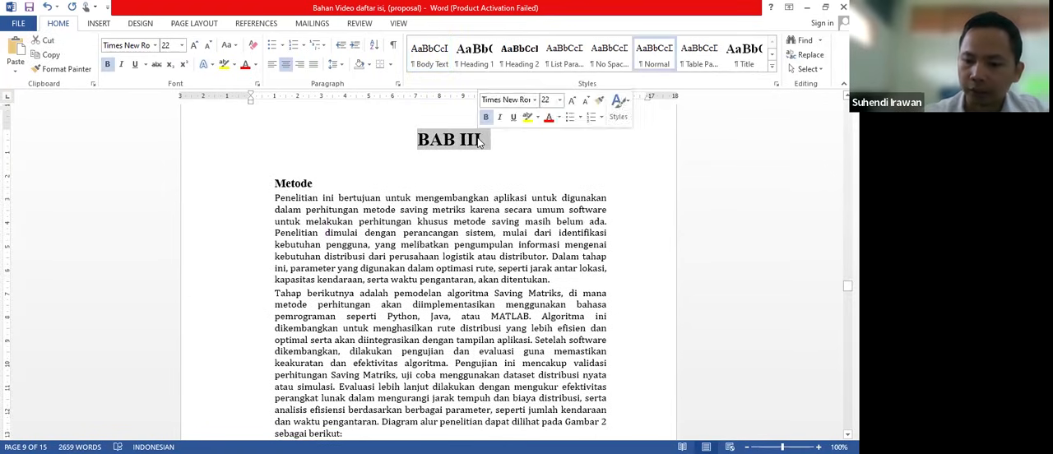
pyautogui.click(474, 53)
pyautogui.click(468, 137)
pyautogui.moveTo(440, 138); pyautogui.dragTo(492, 138)
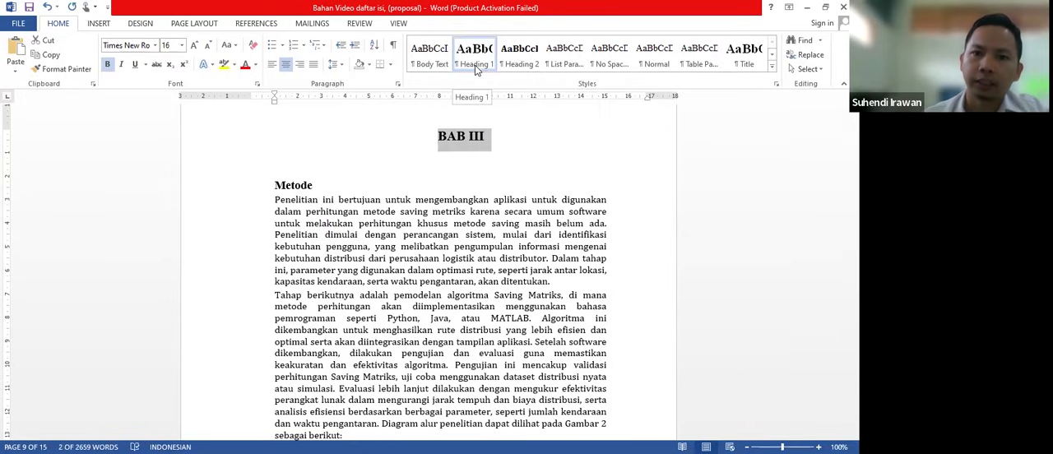
# - Apply the Heading 2 style to the "Metode" subheading under BAB III and align its left indent with the body text
pyautogui.click(278, 185)
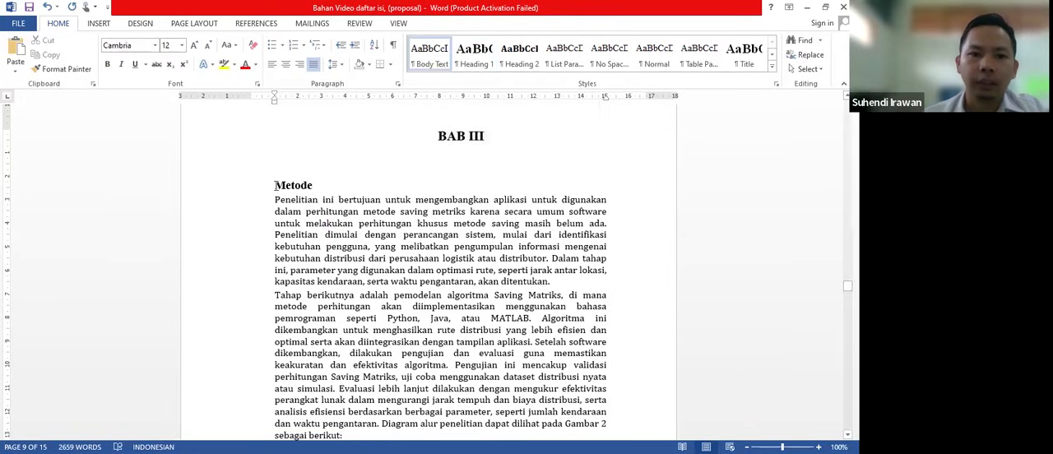
pyautogui.moveTo(294, 185); pyautogui.dragTo(312, 190)
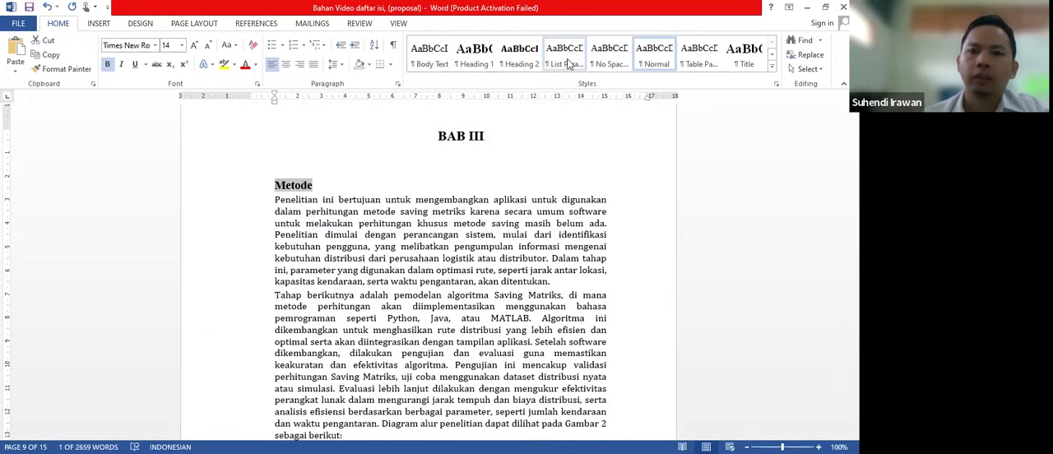
pyautogui.click(519, 69)
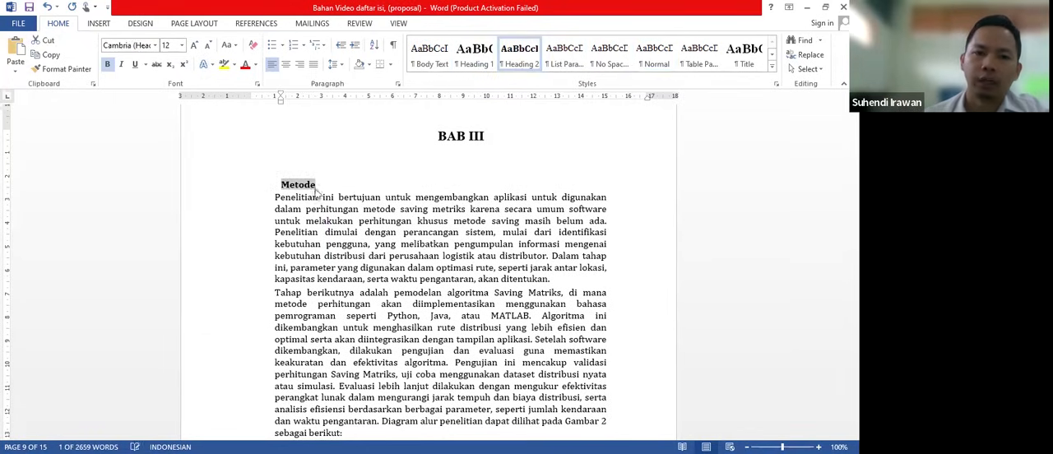
pyautogui.moveTo(280, 103); pyautogui.dragTo(274, 103)
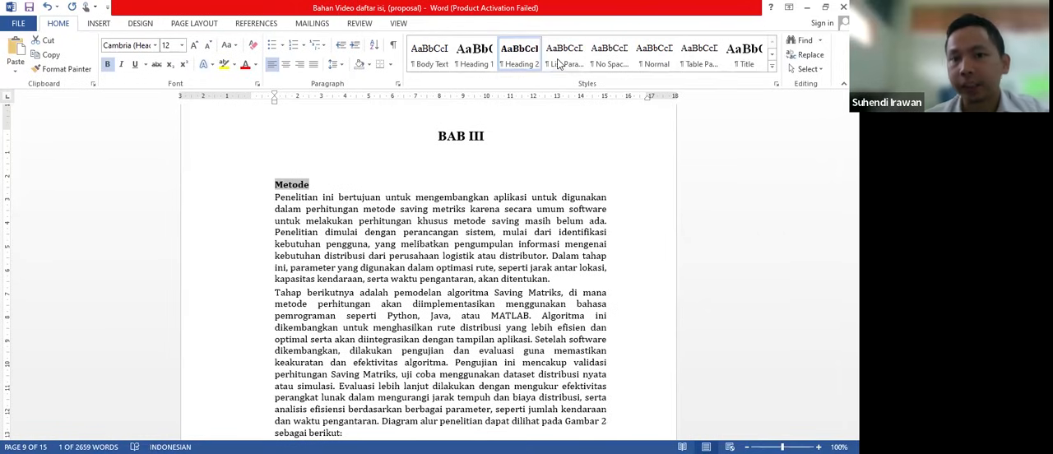
pyautogui.click(320, 222)
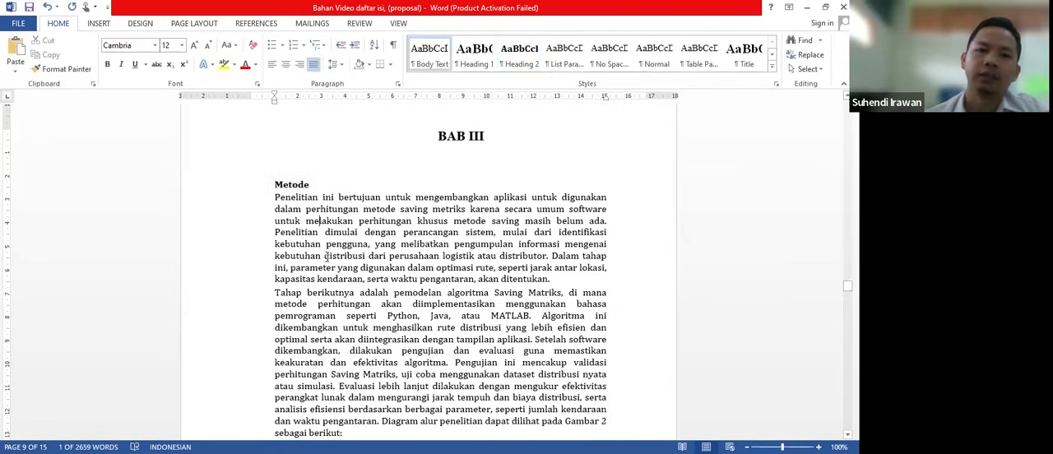
# - Apply the Heading 1 style to the "BAB IV" chapter title
pyautogui.scroll(-9, 329, 247)
pyautogui.scroll(-15, 331, 267)
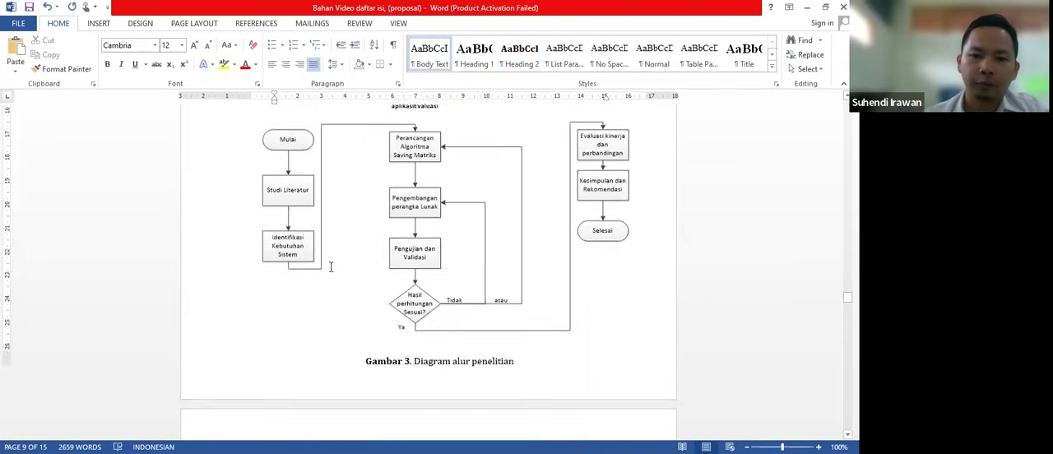
pyautogui.scroll(-12, 330, 266)
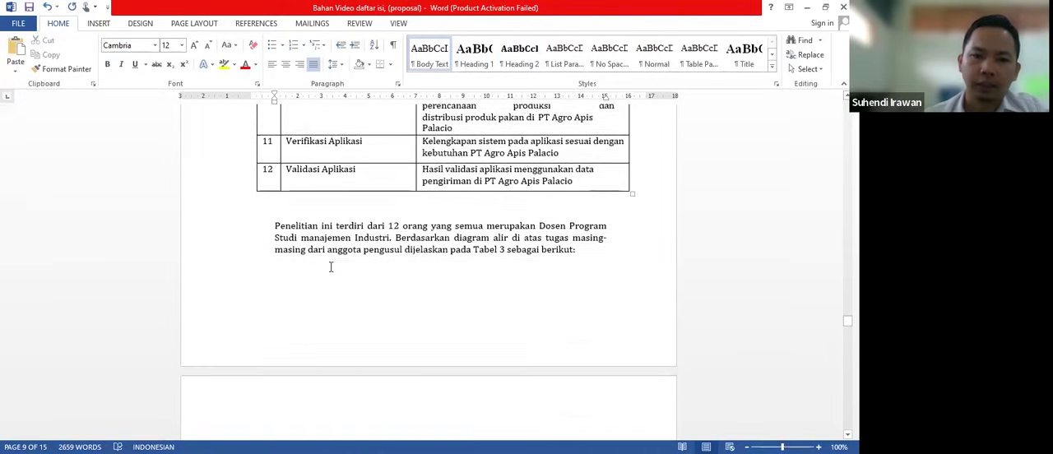
pyautogui.scroll(-12, 331, 266)
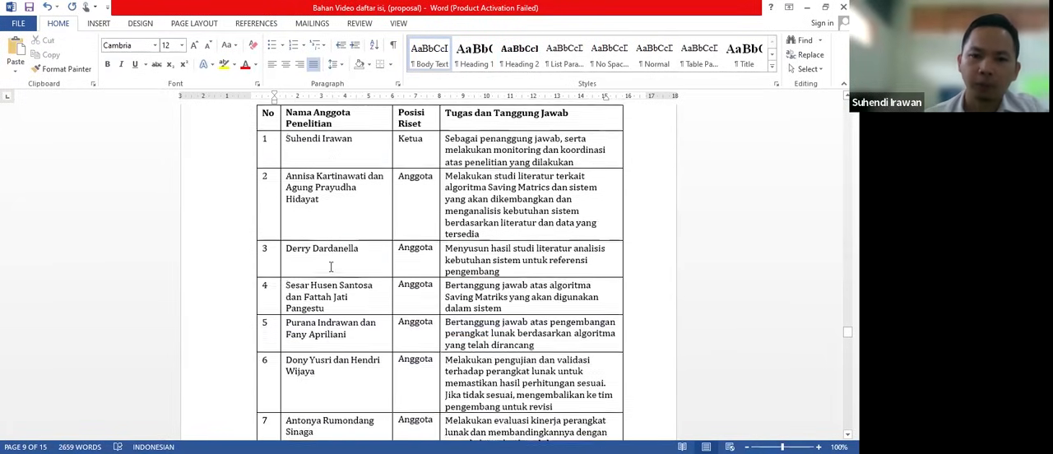
pyautogui.scroll(-8, 331, 266)
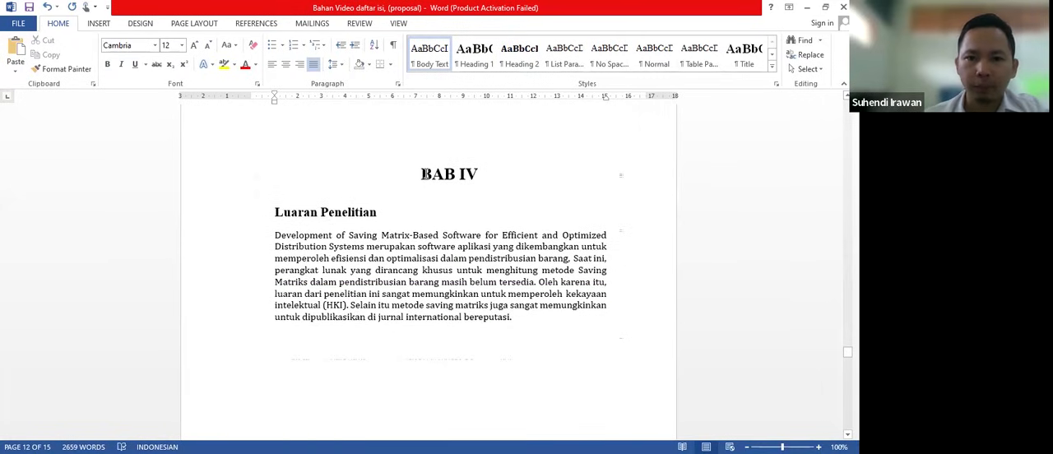
pyautogui.moveTo(423, 174); pyautogui.dragTo(475, 181)
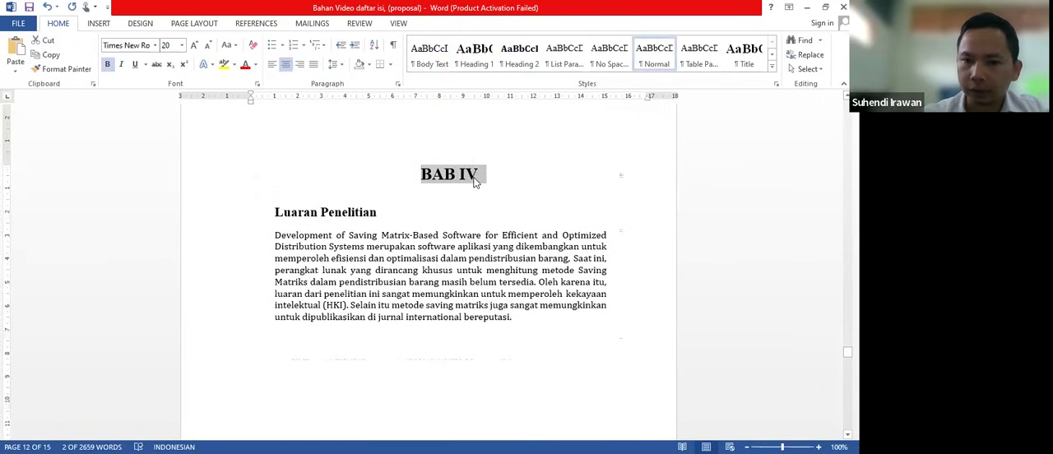
pyautogui.click(475, 54)
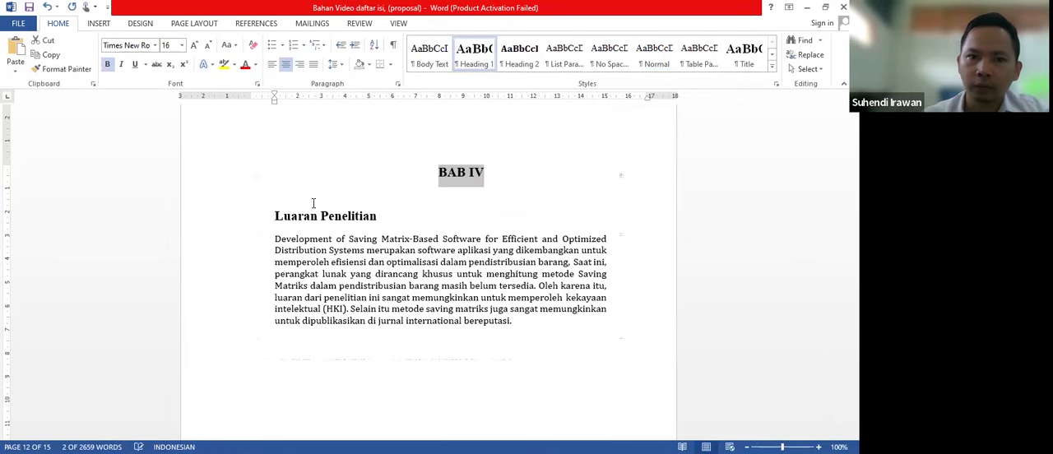
# - Apply the Heading 2 style to the "Luaran Penelitian" subheading under BAB IV and align its left indent with the body text
pyautogui.moveTo(276, 216); pyautogui.dragTo(362, 221)
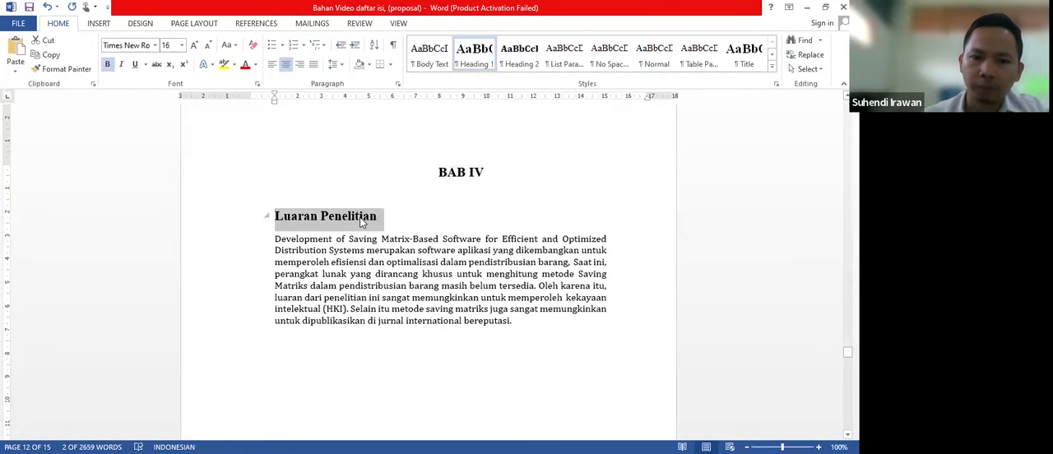
pyautogui.click(520, 67)
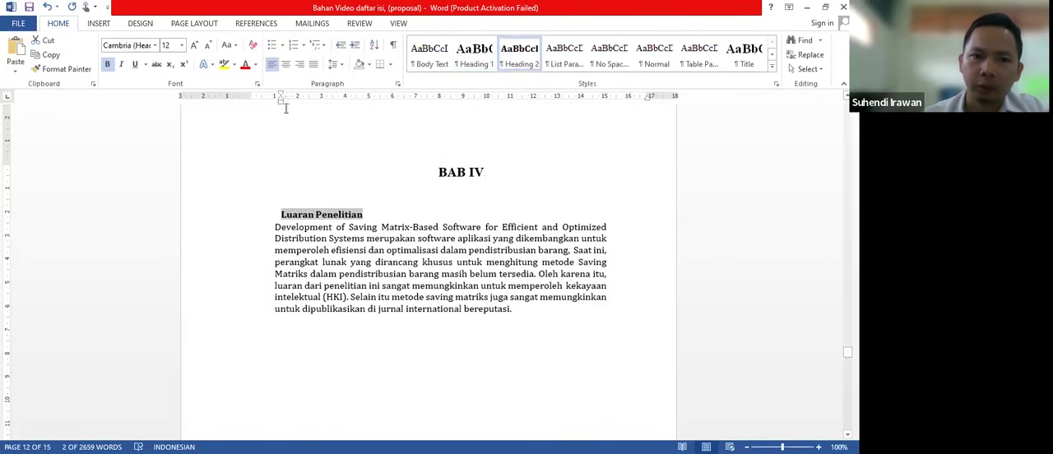
pyautogui.moveTo(280, 104); pyautogui.dragTo(274, 104)
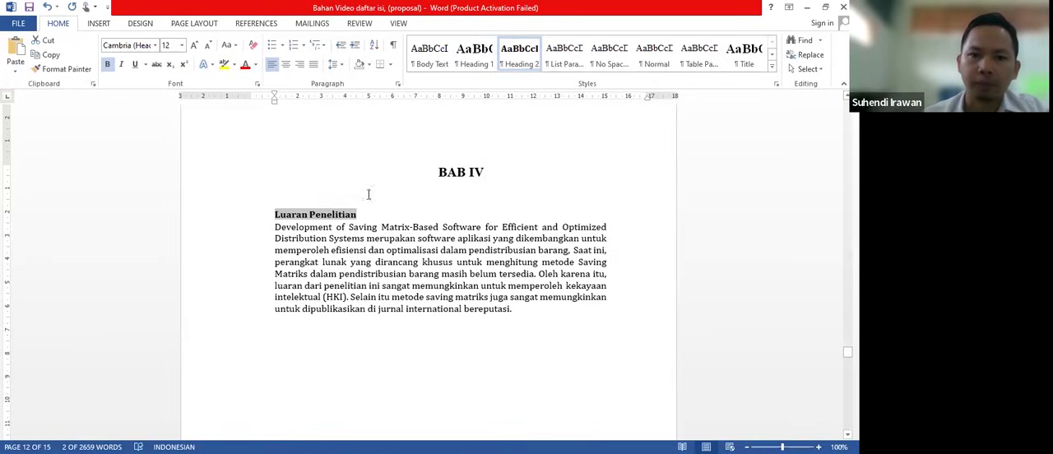
# - Place the insertion point below the "Daftar Isi" title and open the custom table of contents settings
pyautogui.click(416, 252)
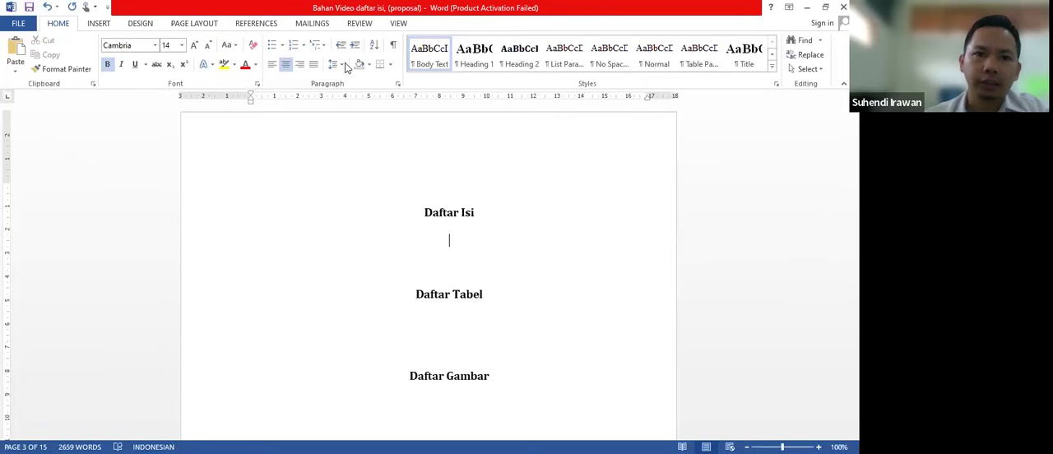
pyautogui.click(256, 23)
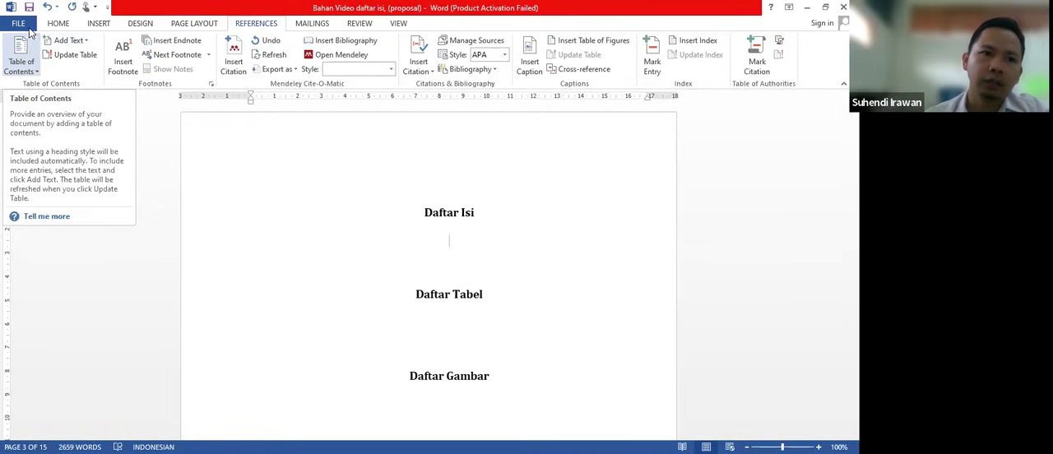
pyautogui.click(30, 74)
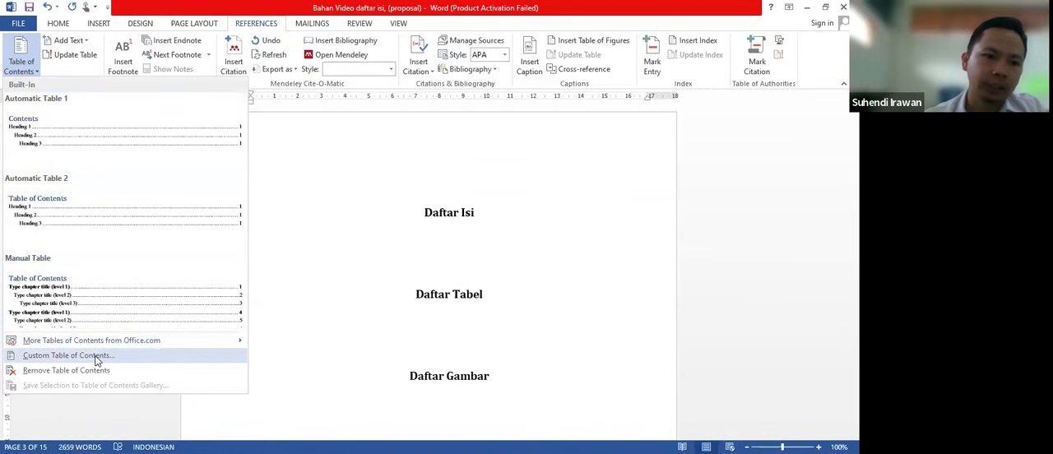
pyautogui.click(139, 358)
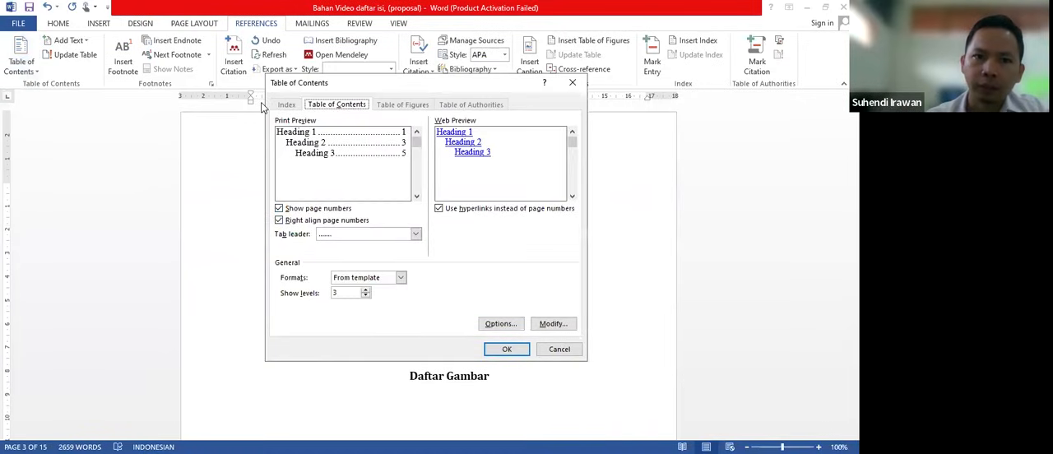
pyautogui.click(352, 91)
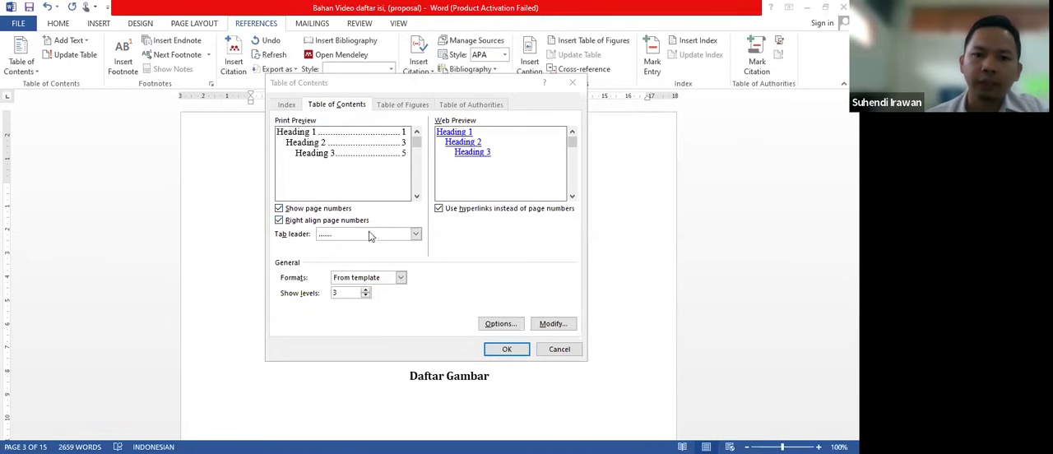
# - Try the (none) tab leader and two heading levels for the table of contents, restoring the dotted leader and three levels
pyautogui.click(416, 236)
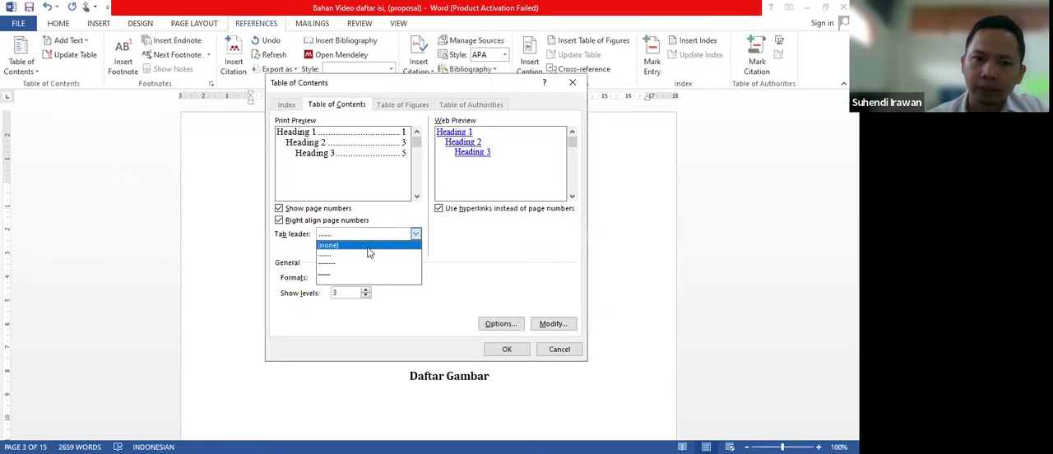
pyautogui.click(368, 247)
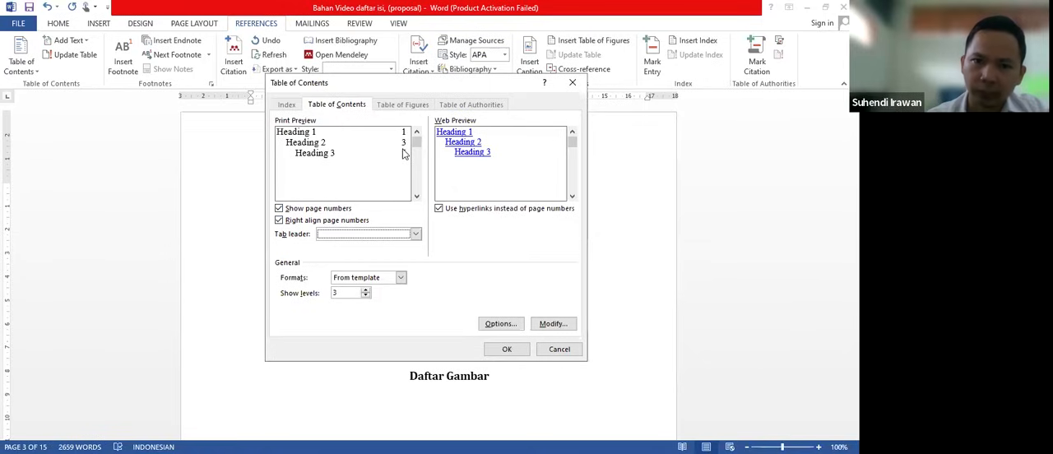
pyautogui.click(416, 235)
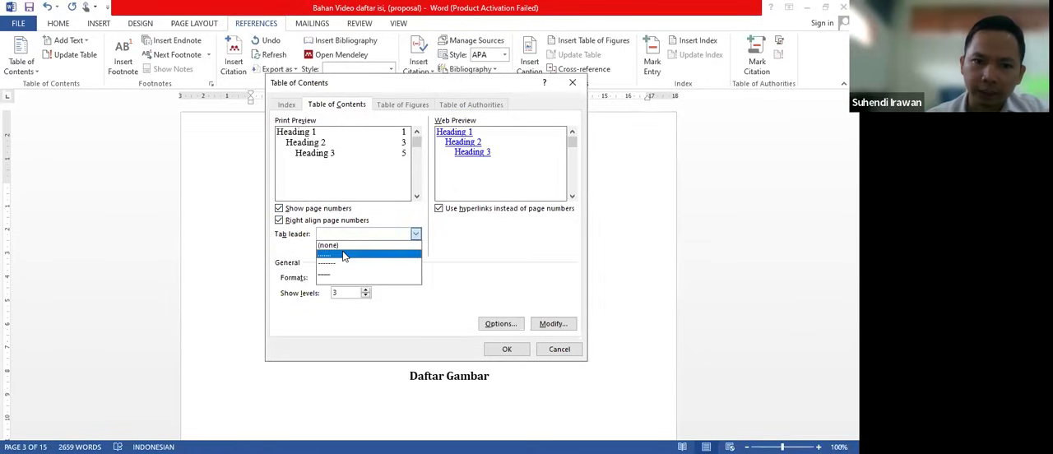
pyautogui.click(345, 255)
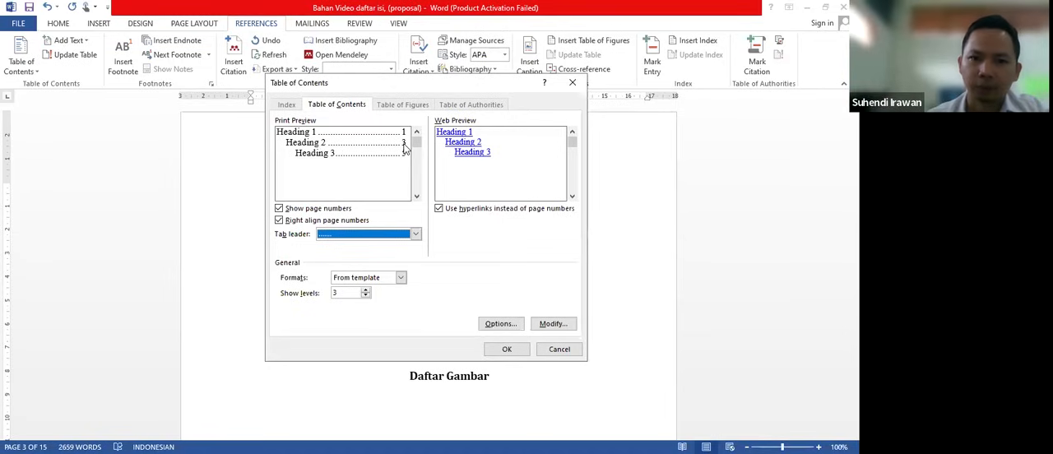
pyautogui.click(362, 235)
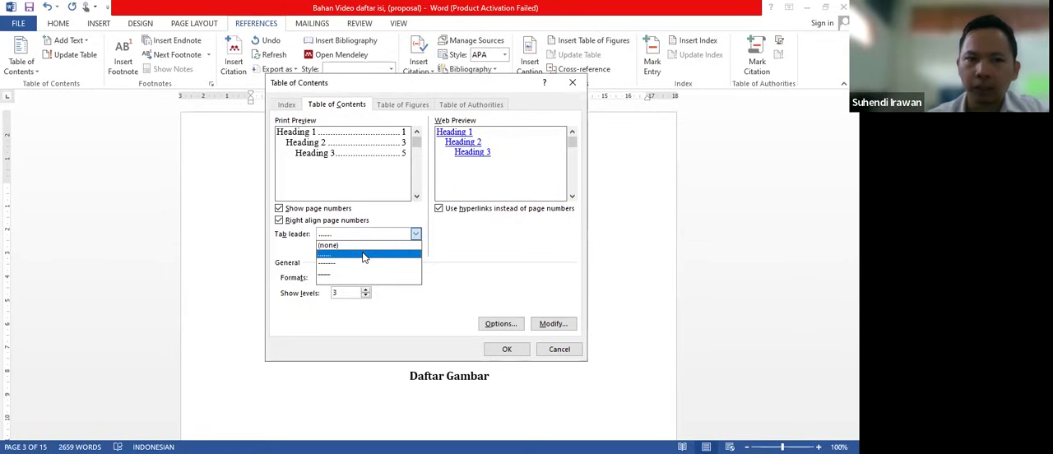
pyautogui.click(377, 148)
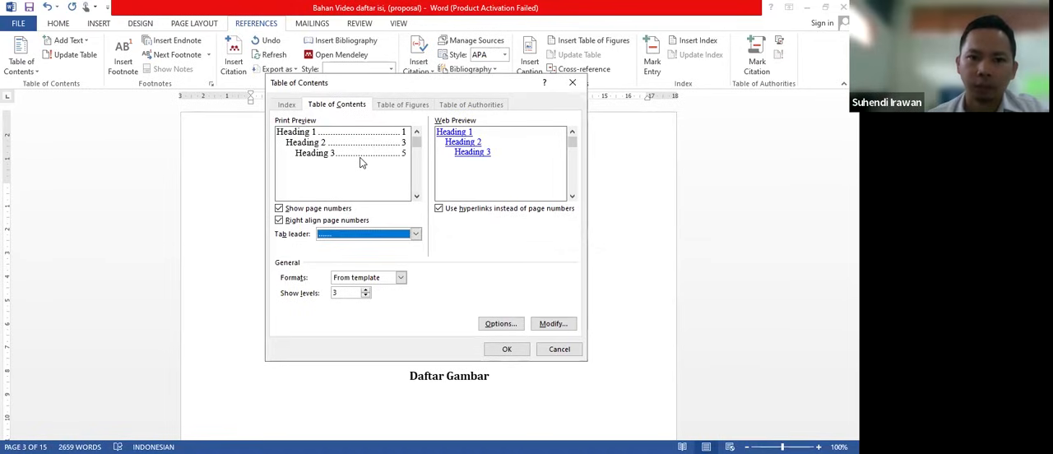
pyautogui.click(366, 296)
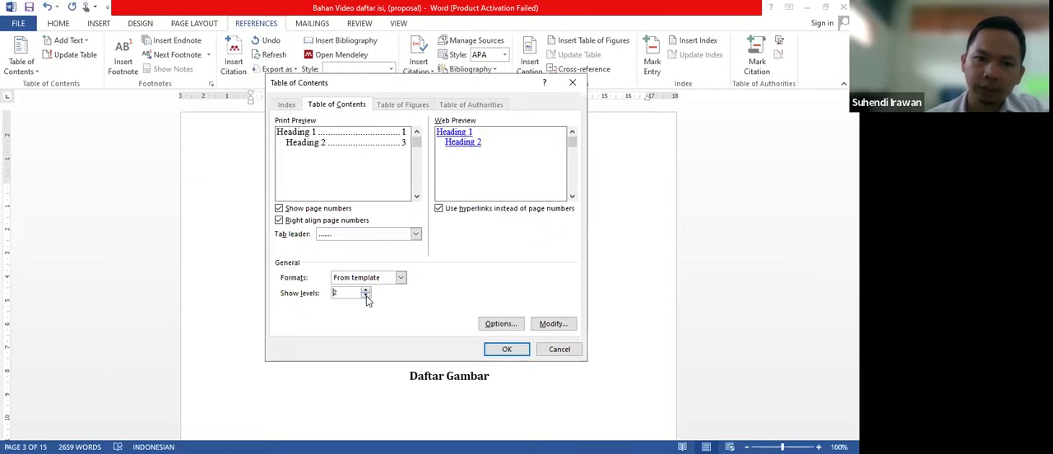
pyautogui.click(366, 291)
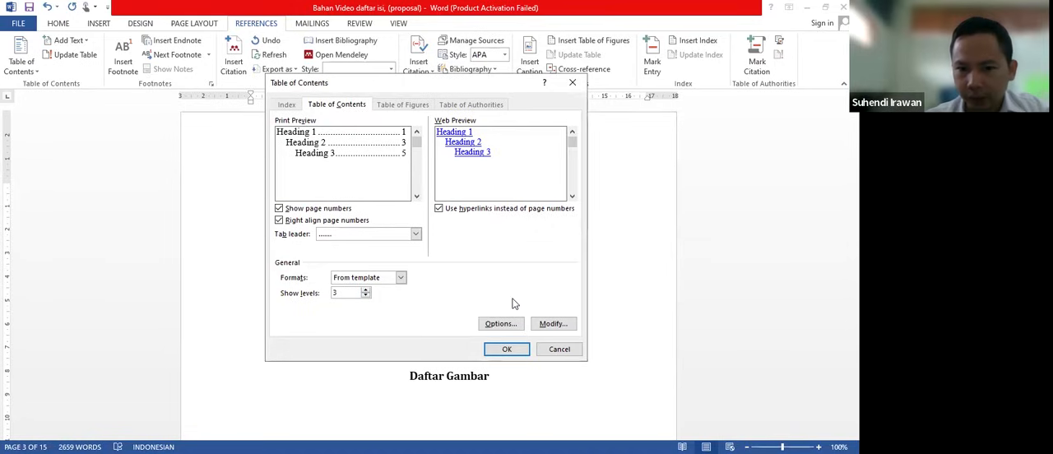
# - Modify the TOC 1 style of the table of contents to a 12 pt font size
pyautogui.click(551, 324)
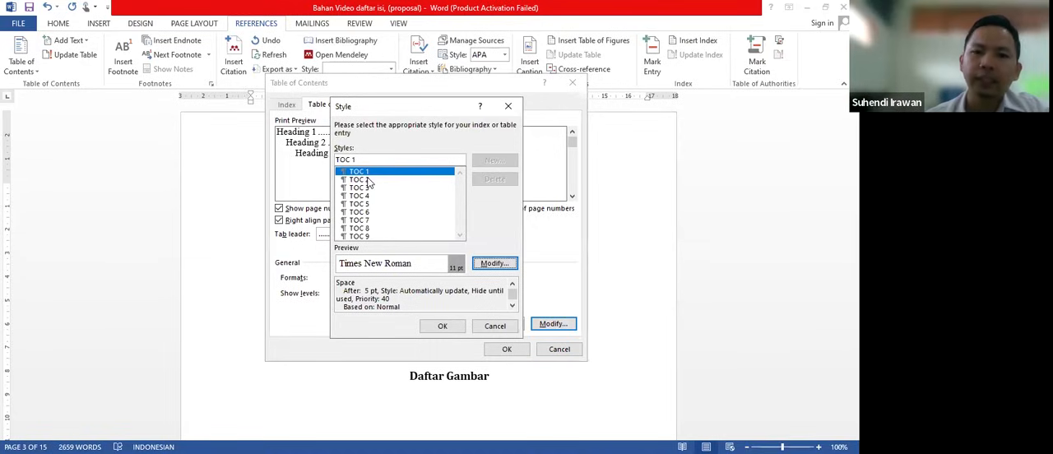
pyautogui.click(368, 181)
pyautogui.click(365, 174)
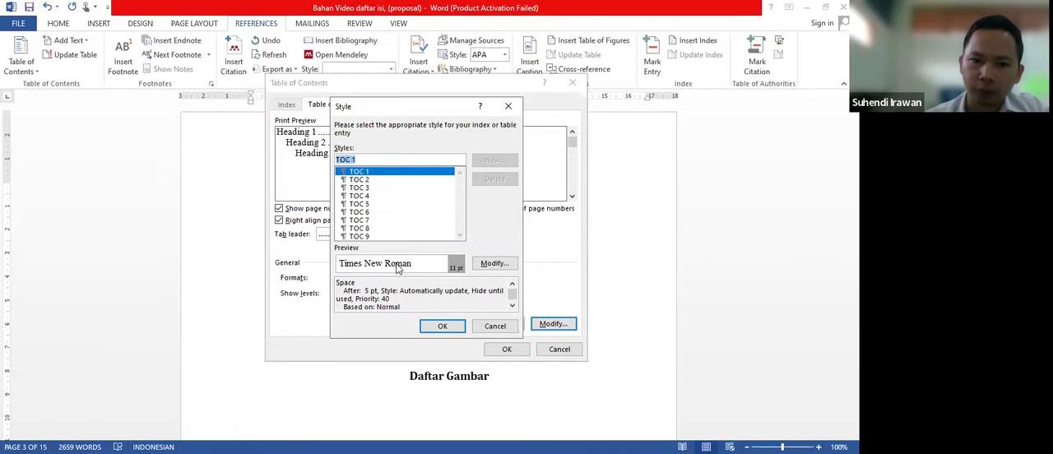
pyautogui.click(492, 264)
pyautogui.click(363, 179)
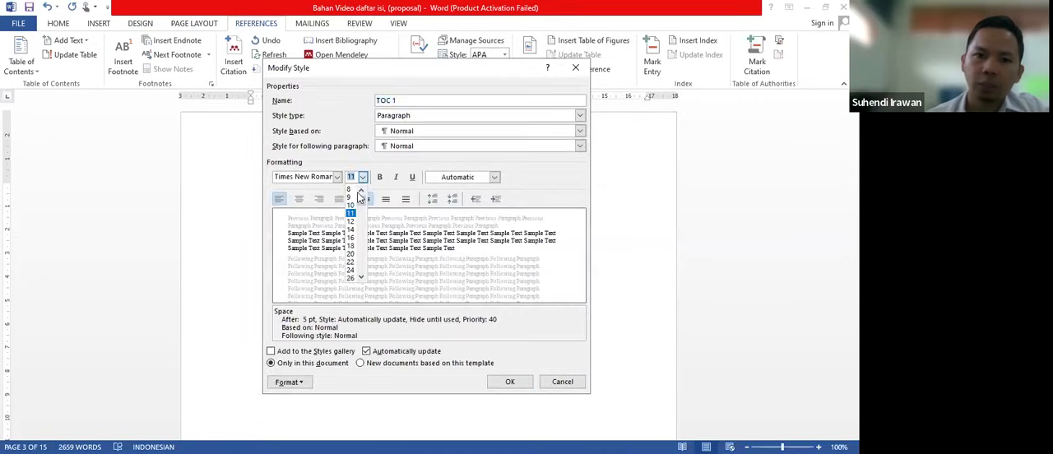
pyautogui.click(351, 222)
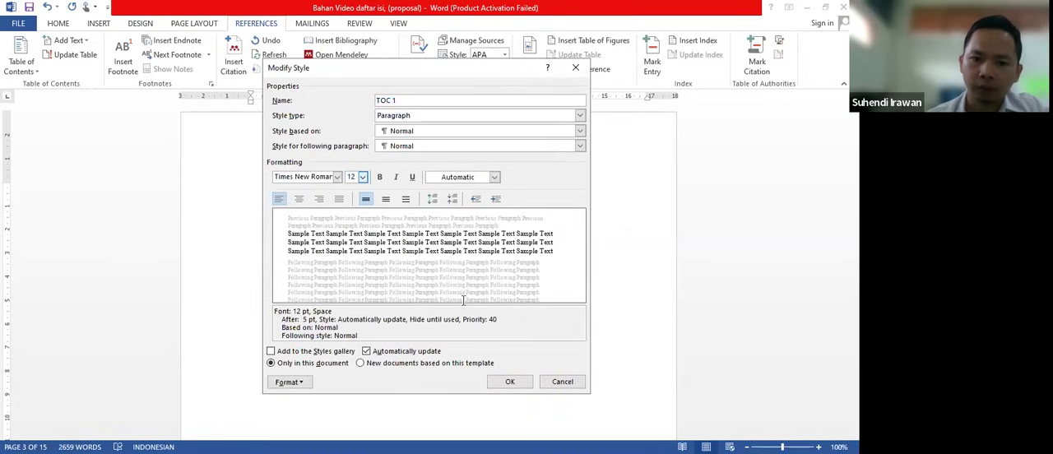
pyautogui.click(511, 384)
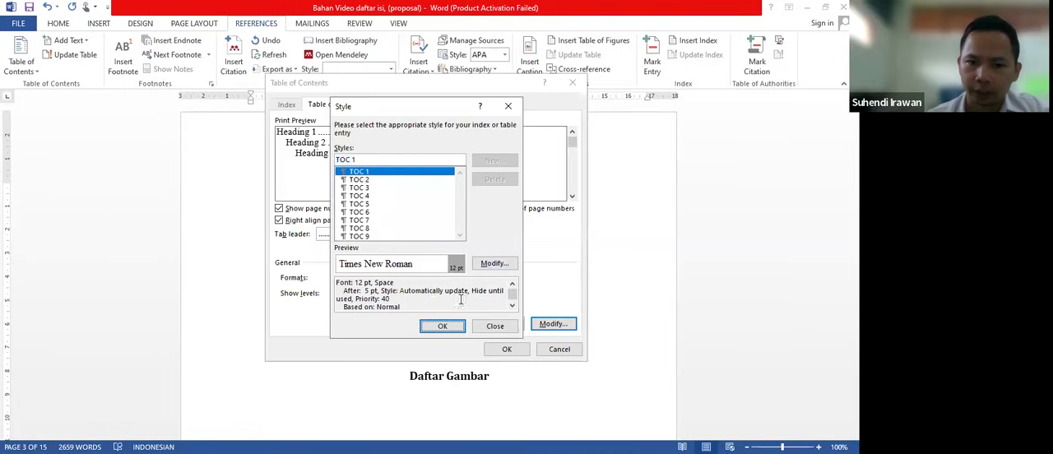
# - Modify the TOC 2 style to a 12 pt font size
pyautogui.click(363, 181)
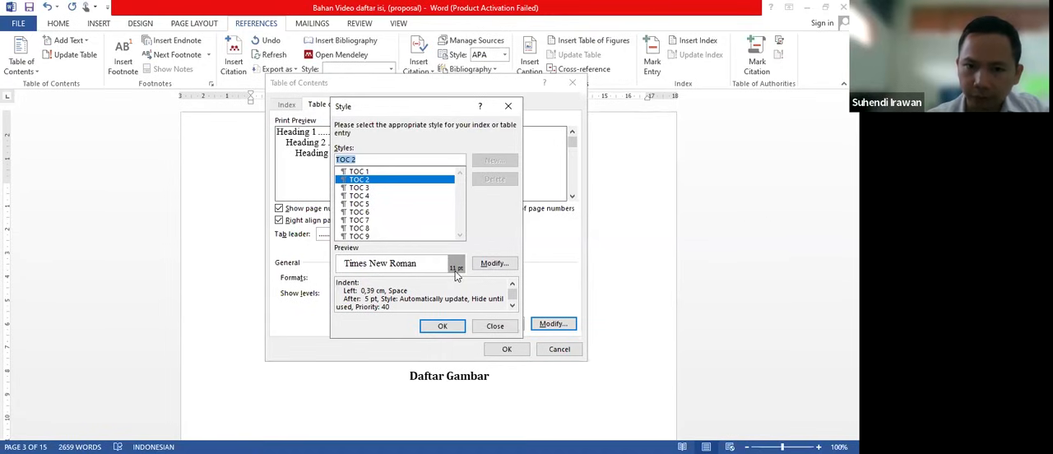
pyautogui.click(486, 263)
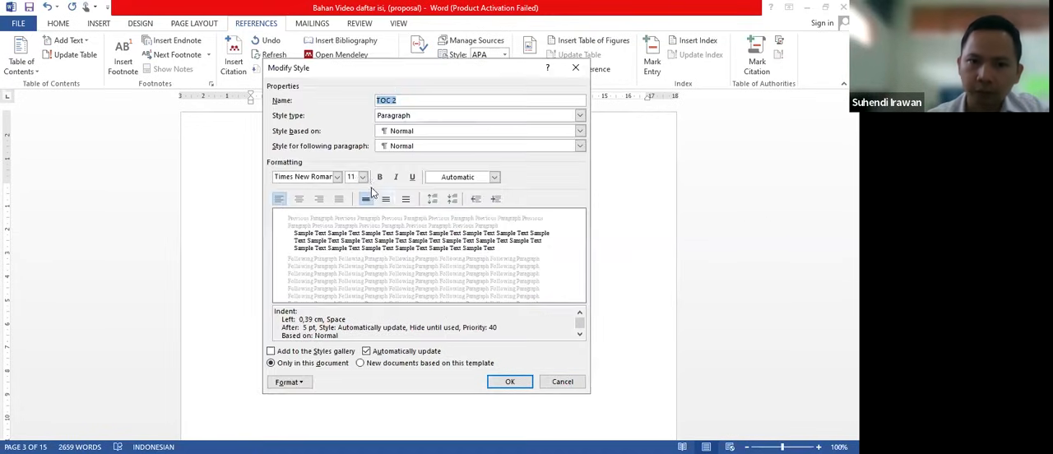
pyautogui.click(363, 177)
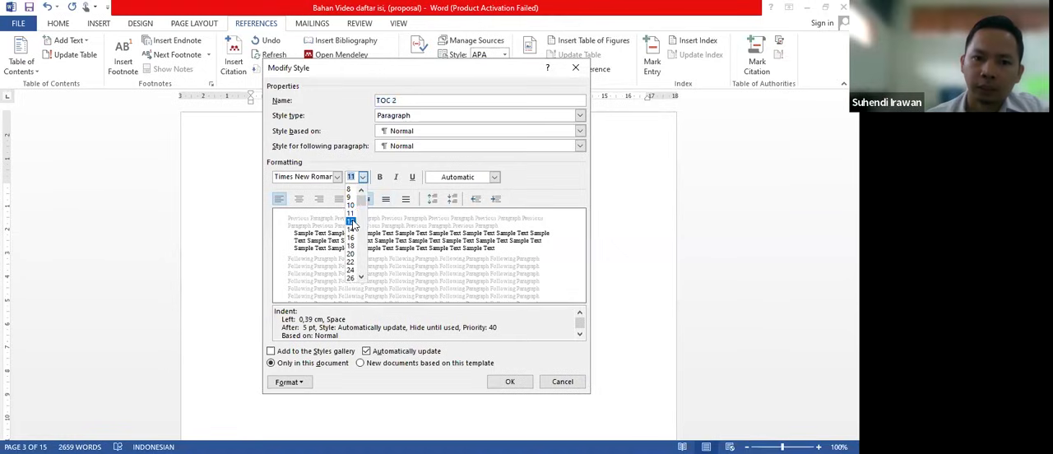
pyautogui.click(360, 221)
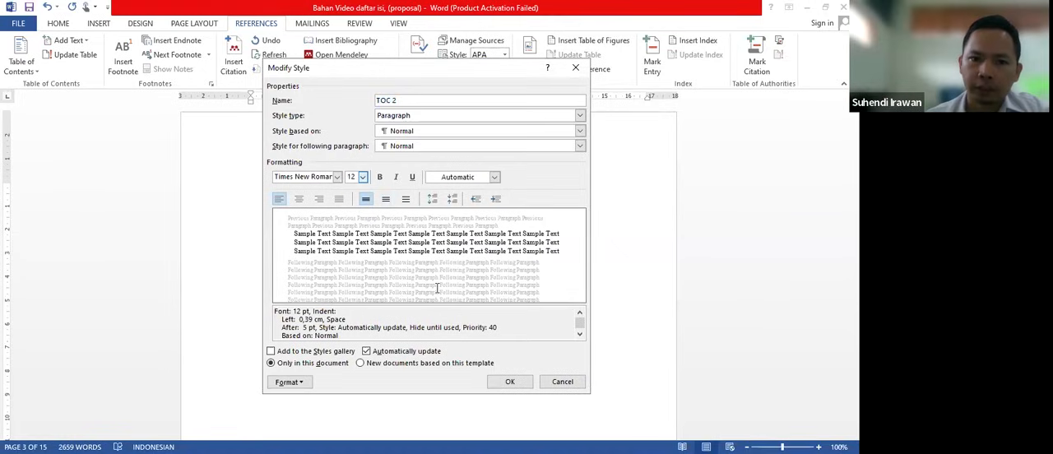
pyautogui.click(507, 382)
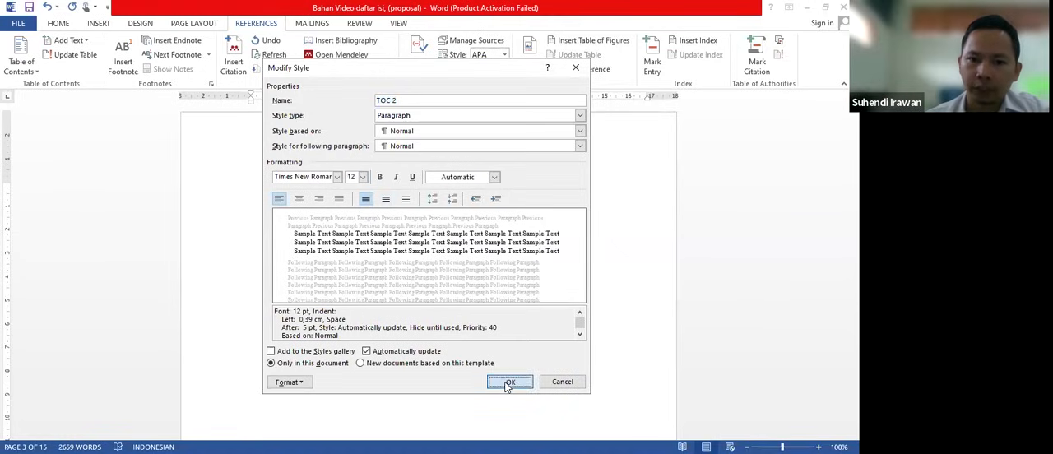
# - Set the TOC 3 style to 12 pt and insert the table of contents below the "Daftar Isi" title
pyautogui.press('Down')
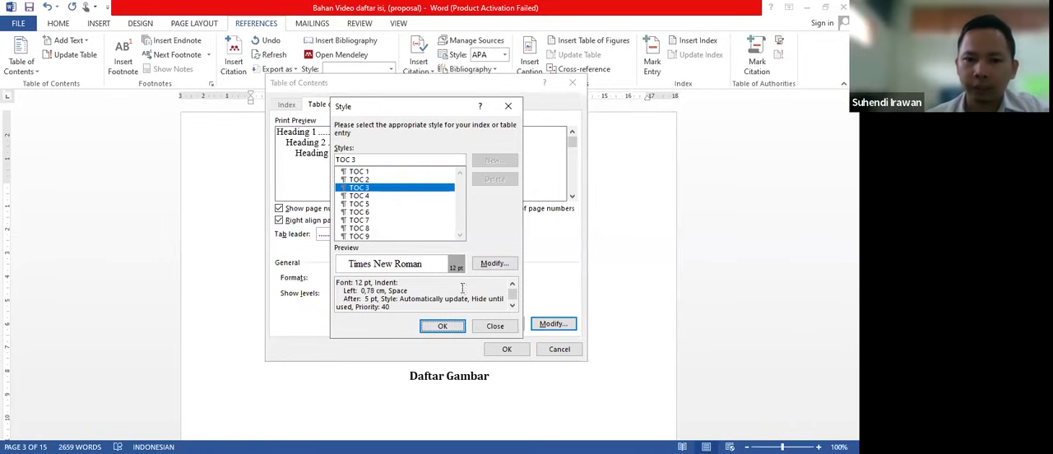
pyautogui.click(443, 326)
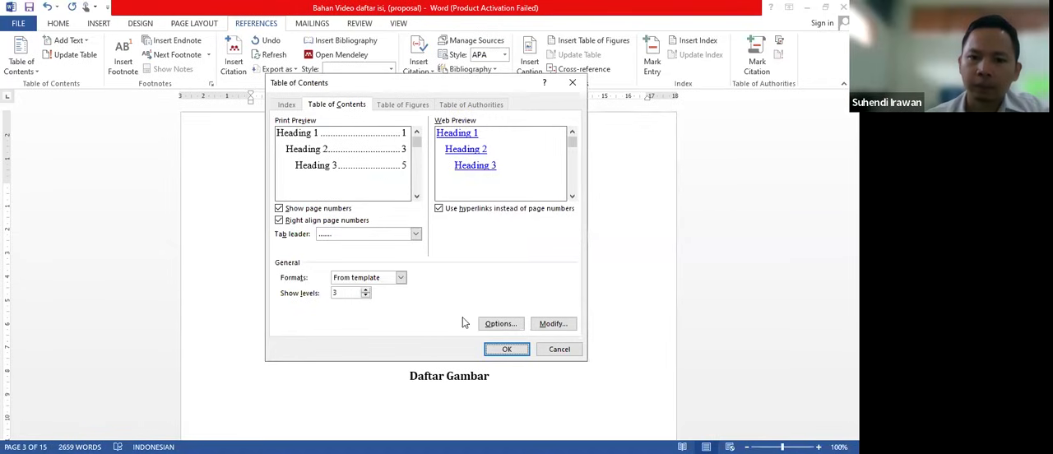
pyautogui.click(505, 349)
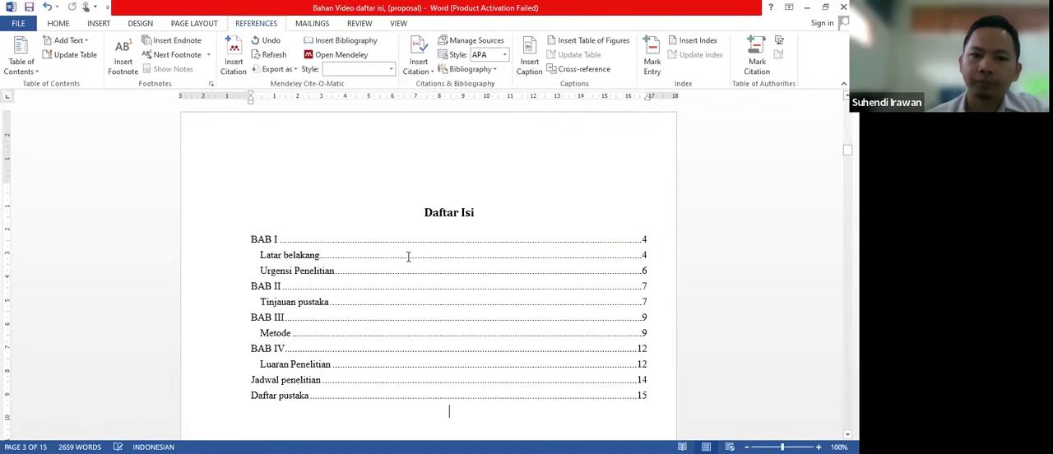
# - Review the inserted table of contents and follow its "Luaran Penelitian" link to check the target page
pyautogui.scroll(-3, 302, 229)
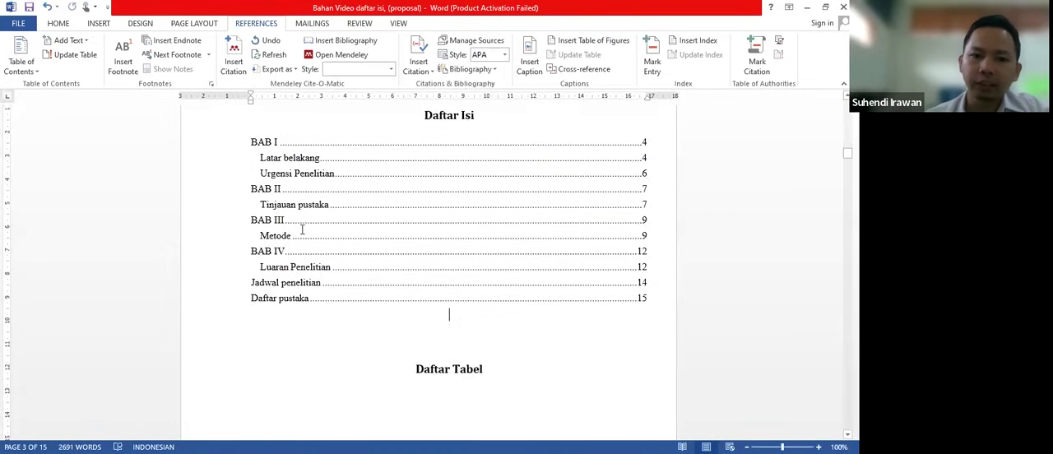
pyautogui.scroll(2, 302, 230)
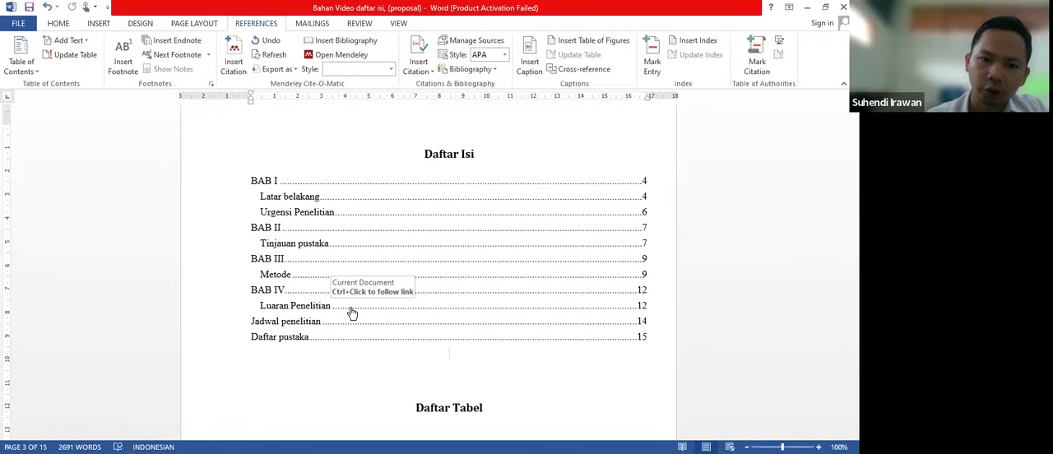
pyautogui.keyDown('ctrl'); pyautogui.click(352, 312); pyautogui.keyUp('ctrl')
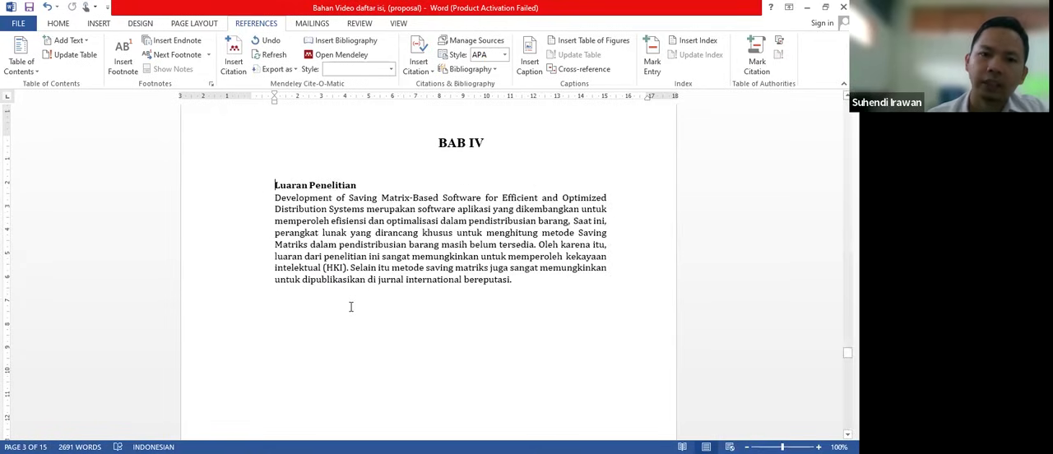
pyautogui.scroll(1, 405, 186)
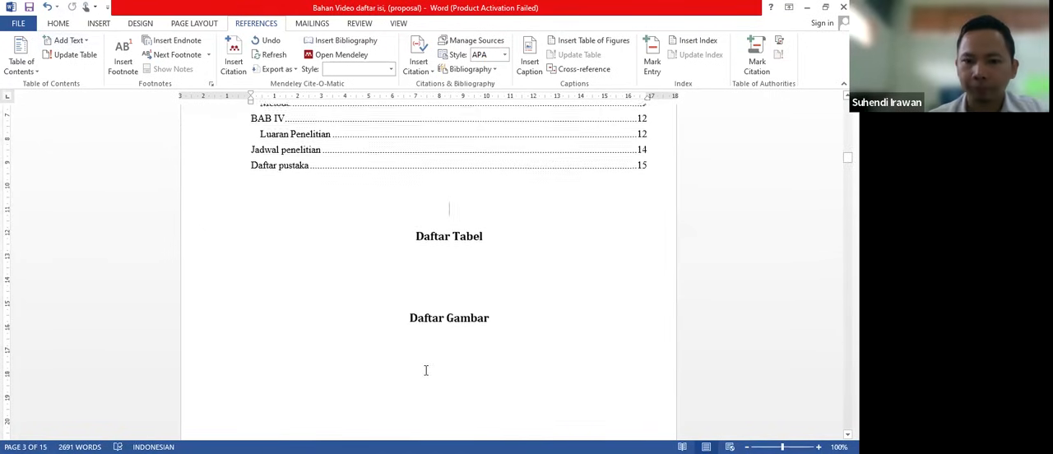
pyautogui.scroll(-1, 426, 369)
pyautogui.scroll(3, 425, 370)
pyautogui.scroll(2, 425, 369)
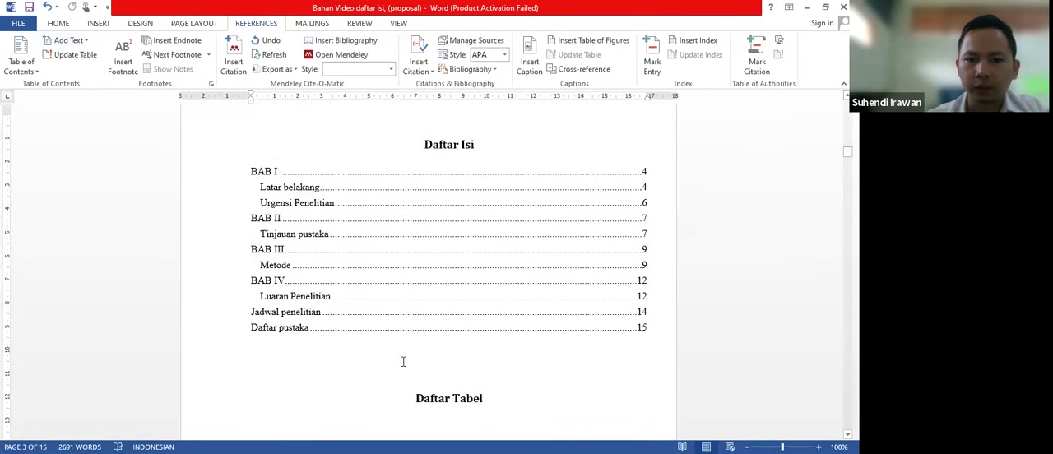
# - Select the whole "State of The Art Penelitian" table, start inserting a caption for it and choose the label Tabel
pyautogui.scroll(-3, 404, 359)
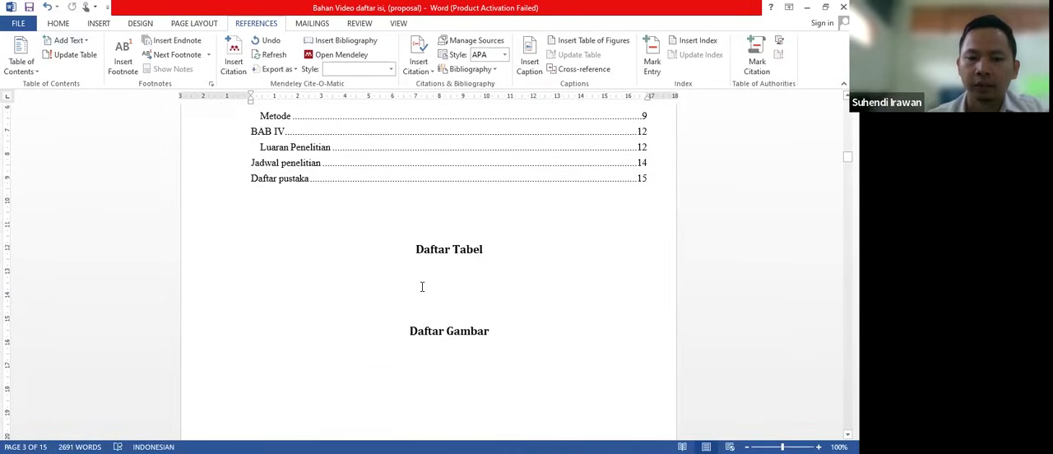
pyautogui.click(436, 276)
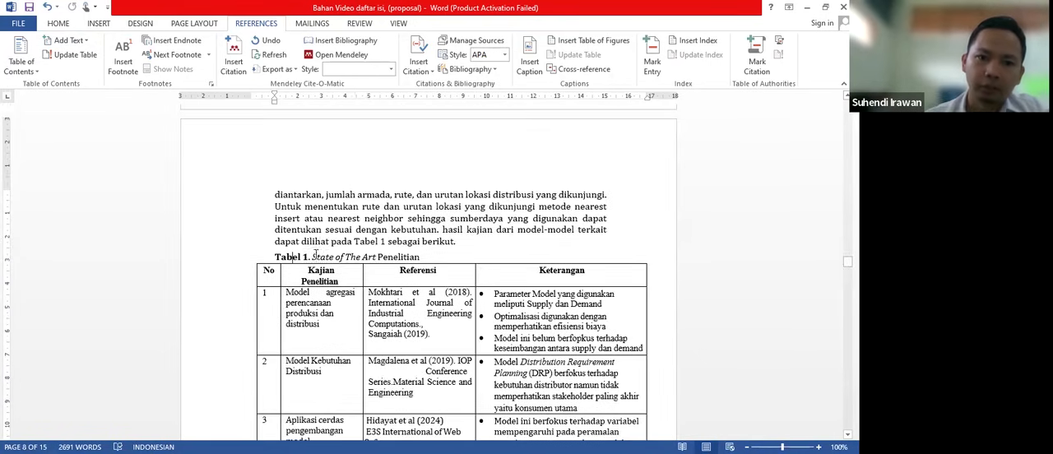
pyautogui.click(252, 259)
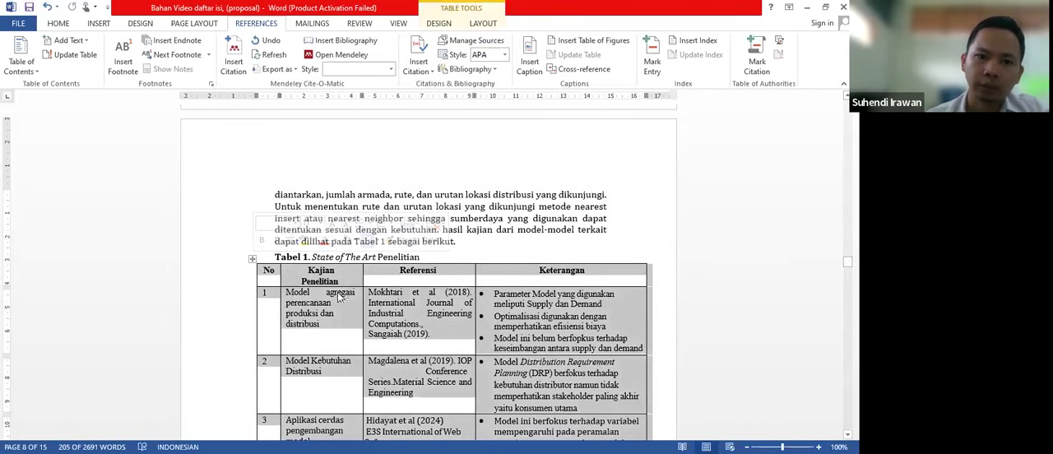
pyautogui.click(320, 278)
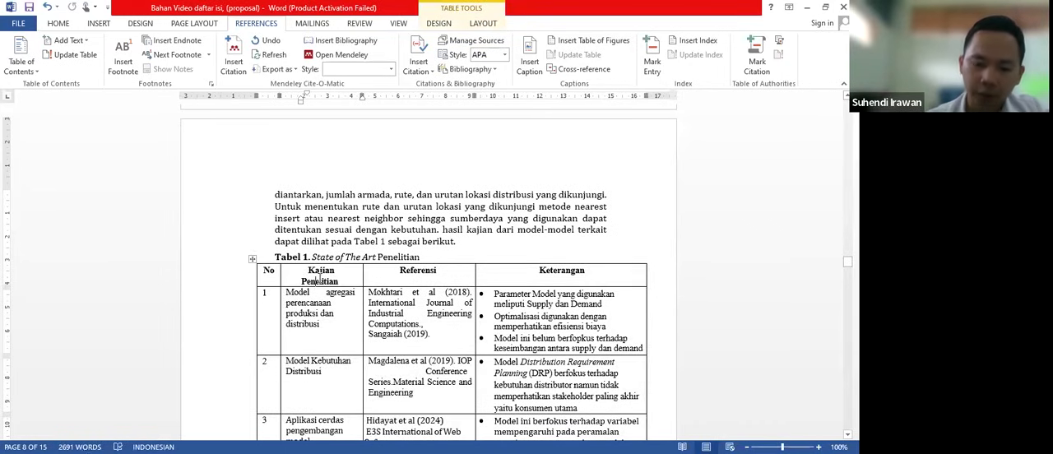
pyautogui.click(252, 260)
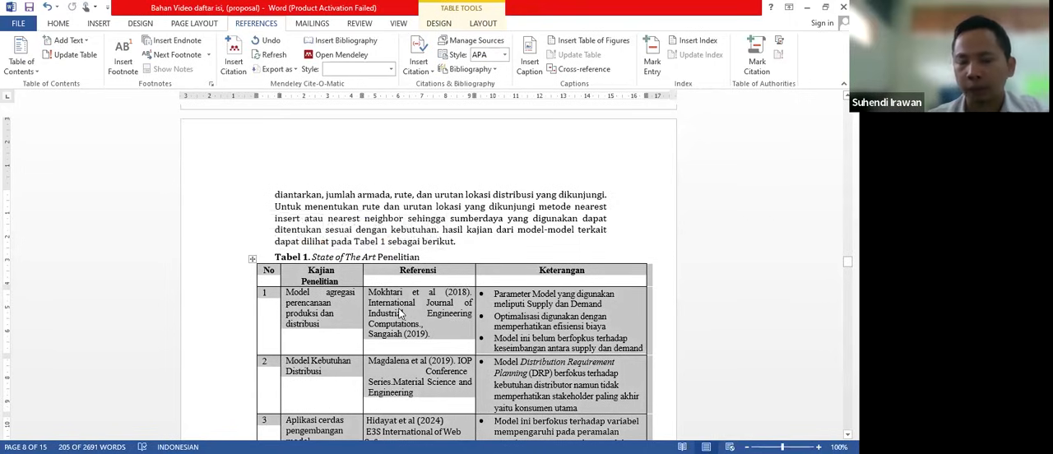
pyautogui.rightClick(333, 315)
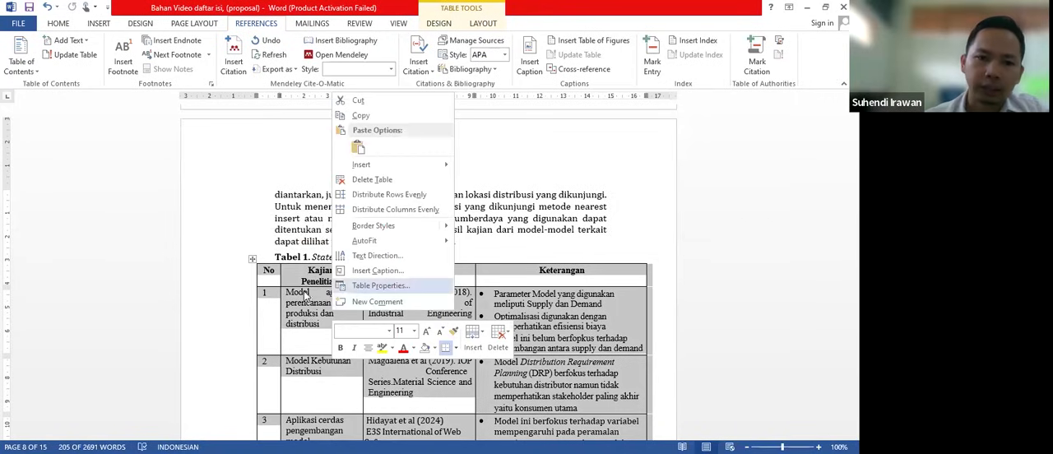
pyautogui.click(401, 271)
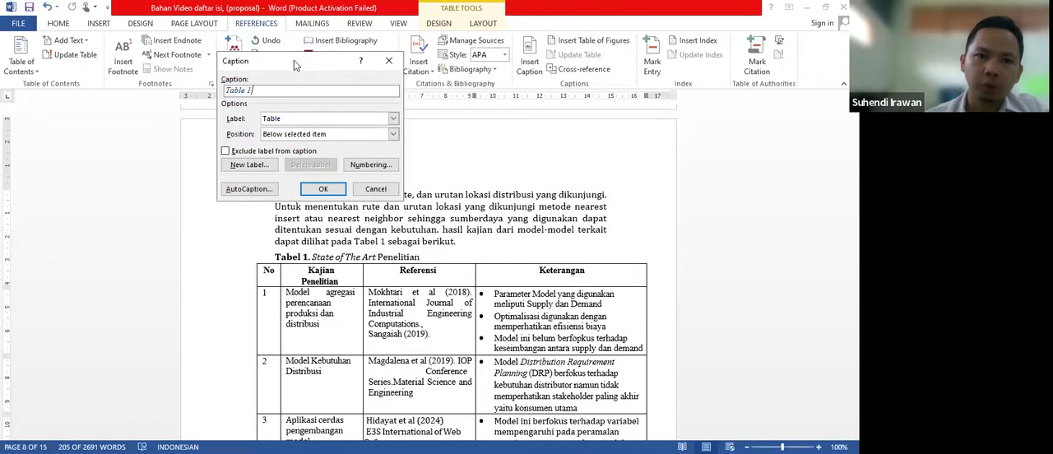
pyautogui.moveTo(294, 60); pyautogui.dragTo(332, 101)
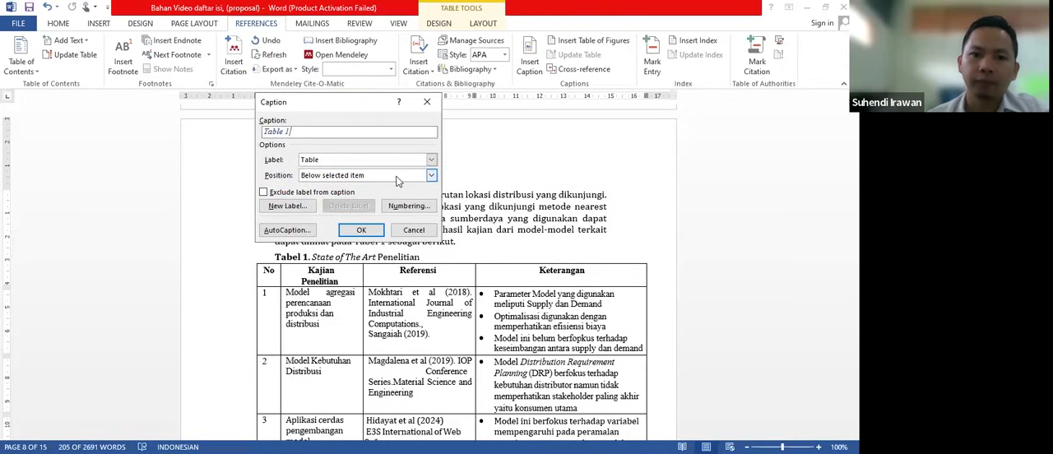
pyautogui.click(431, 160)
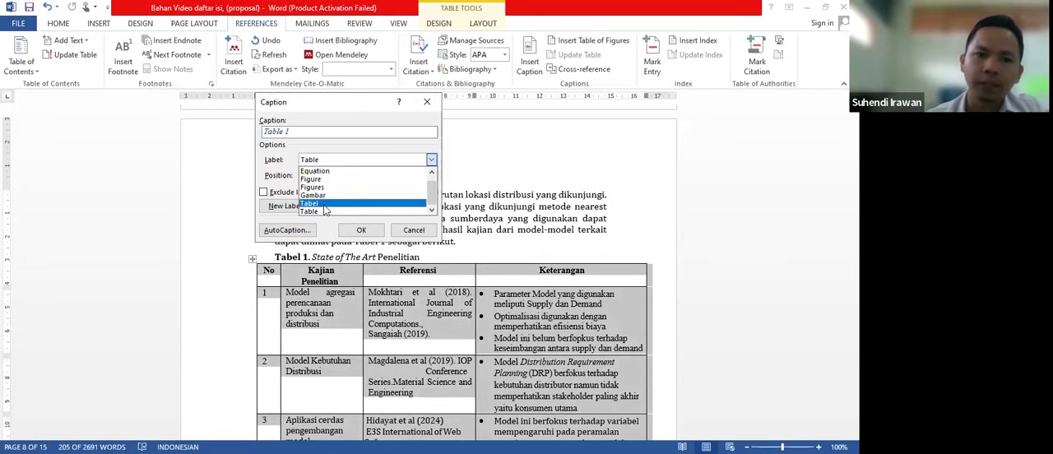
pyautogui.click(327, 207)
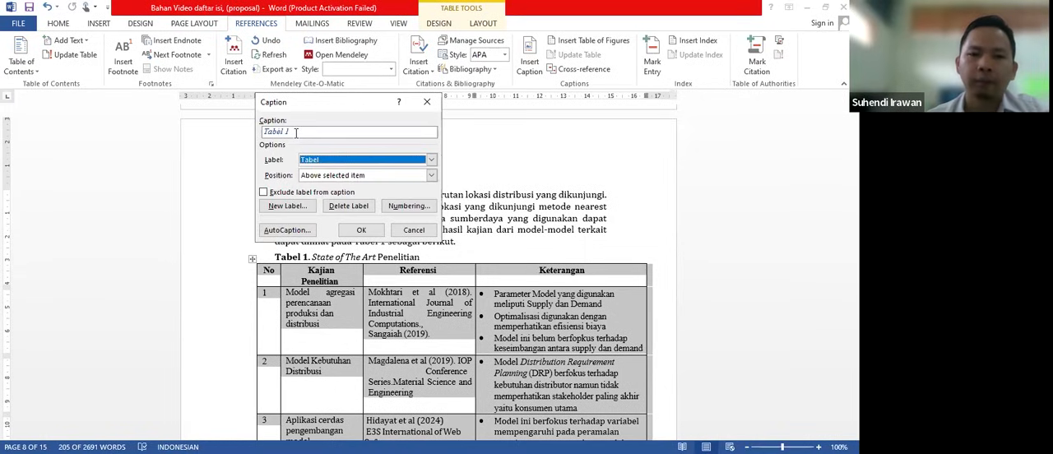
pyautogui.click(304, 207)
pyautogui.write('Tab')
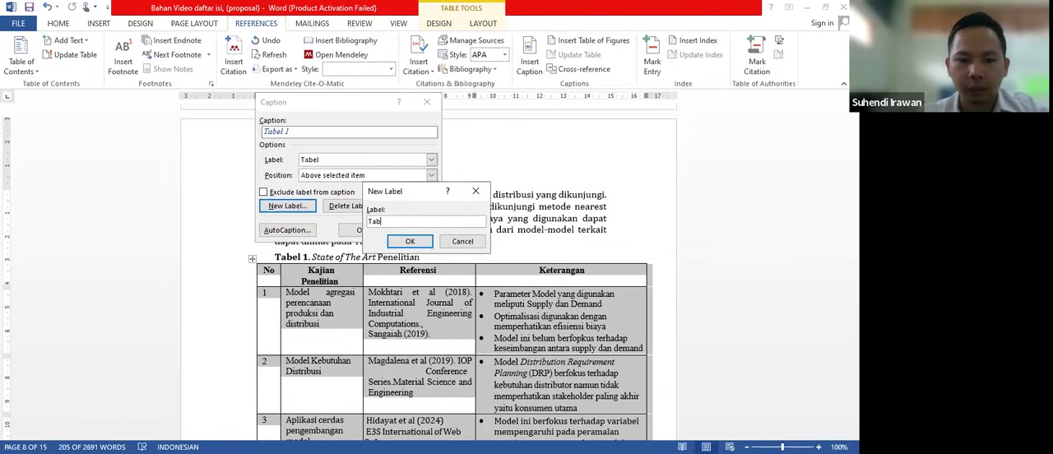
pyautogui.write('el')
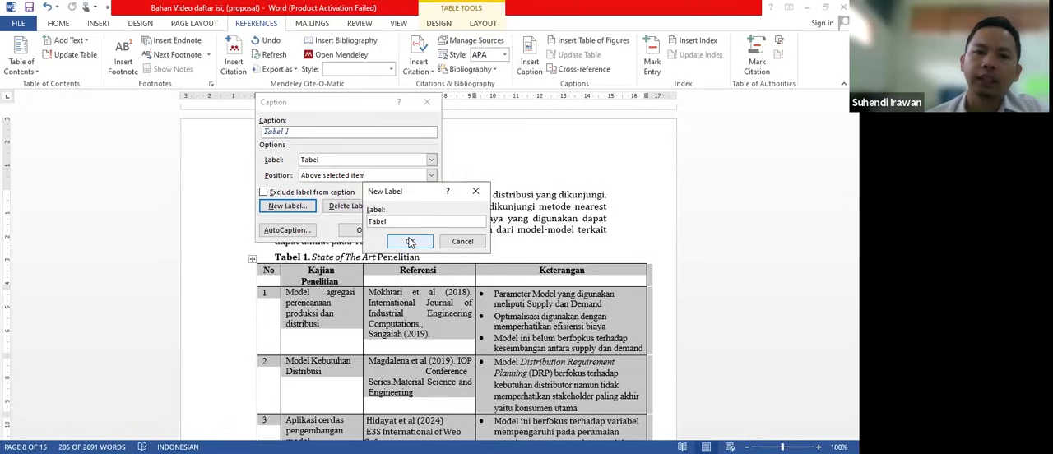
pyautogui.click(481, 194)
# - Insert the caption "Tabel 1. State of Art Penelitian" above the selected table, using the label Tabel
pyautogui.click(433, 161)
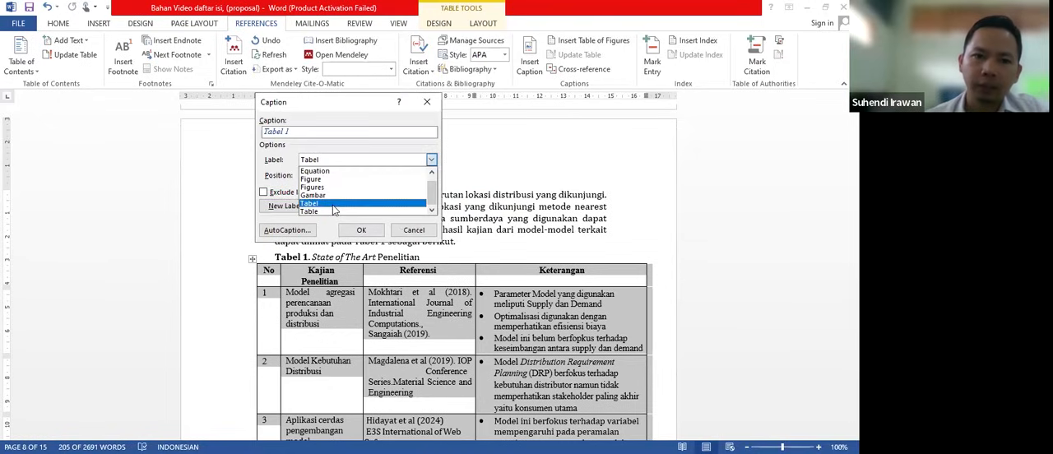
pyautogui.click(334, 204)
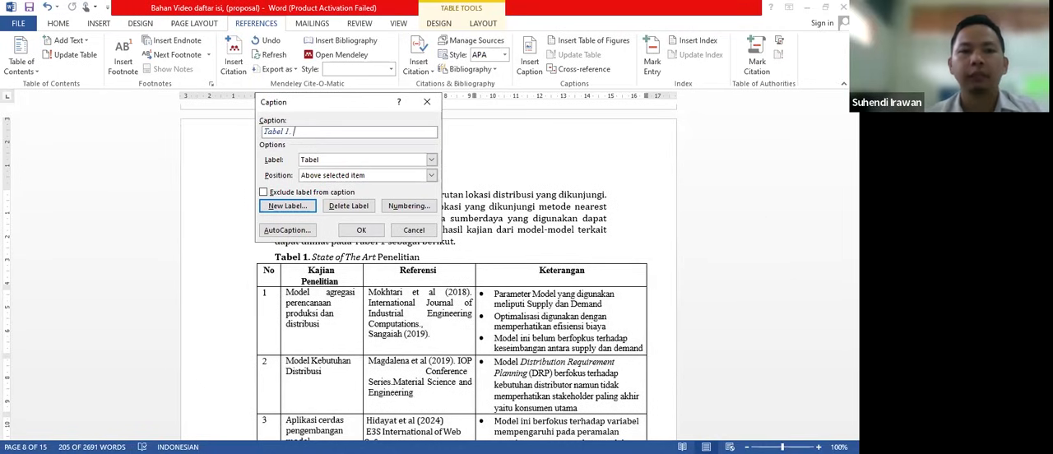
pyautogui.write('State')
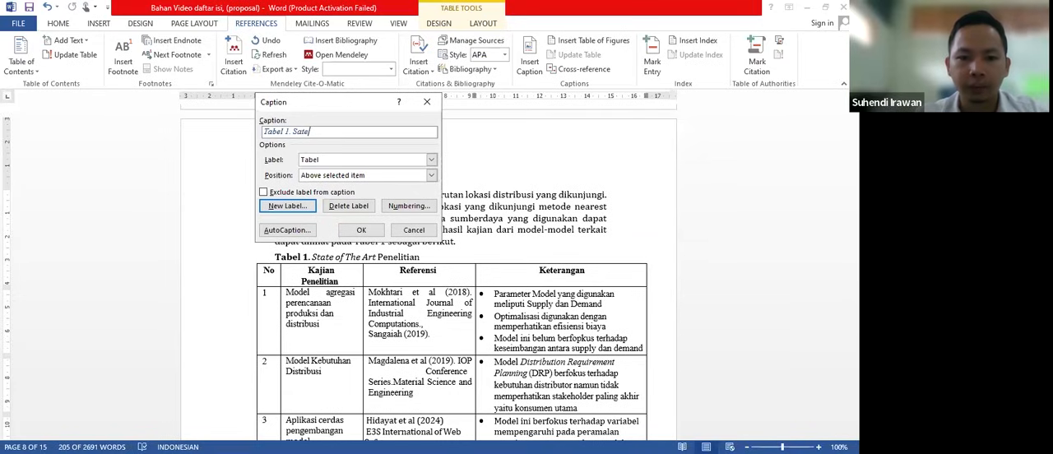
pyautogui.press('BackSpace')
pyautogui.press('BackSpace')
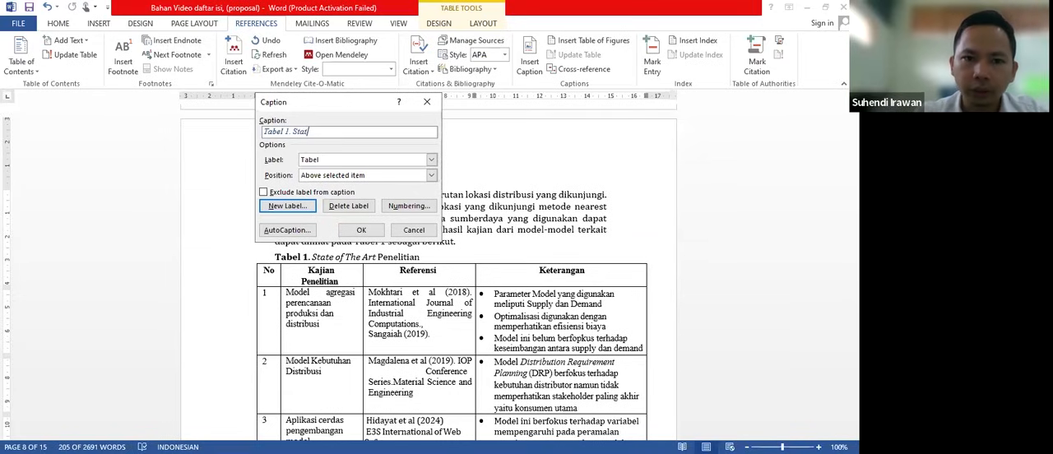
pyautogui.write('tate of Art')
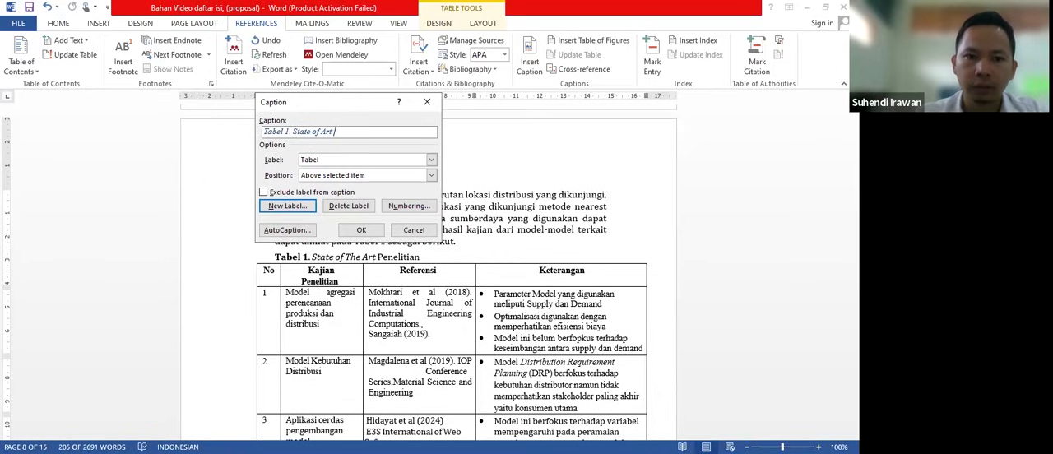
pyautogui.write(' Pene')
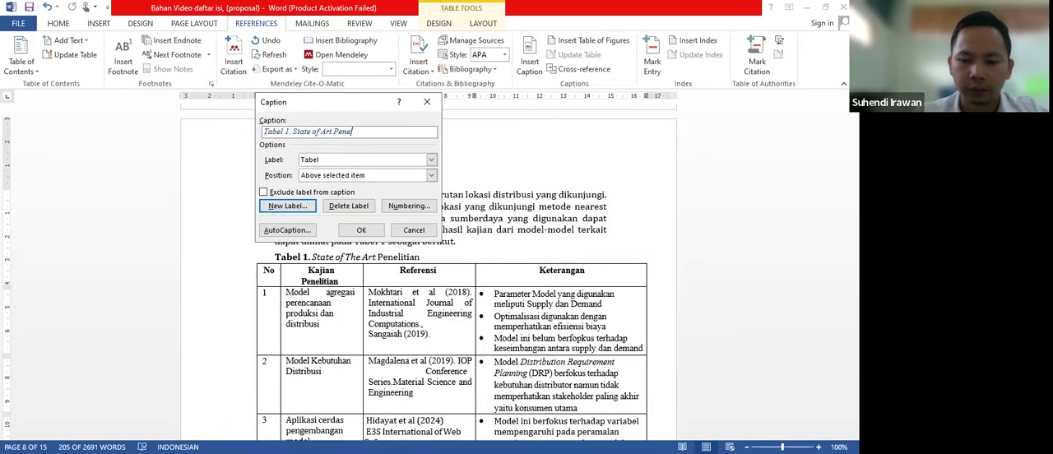
pyautogui.write('litian')
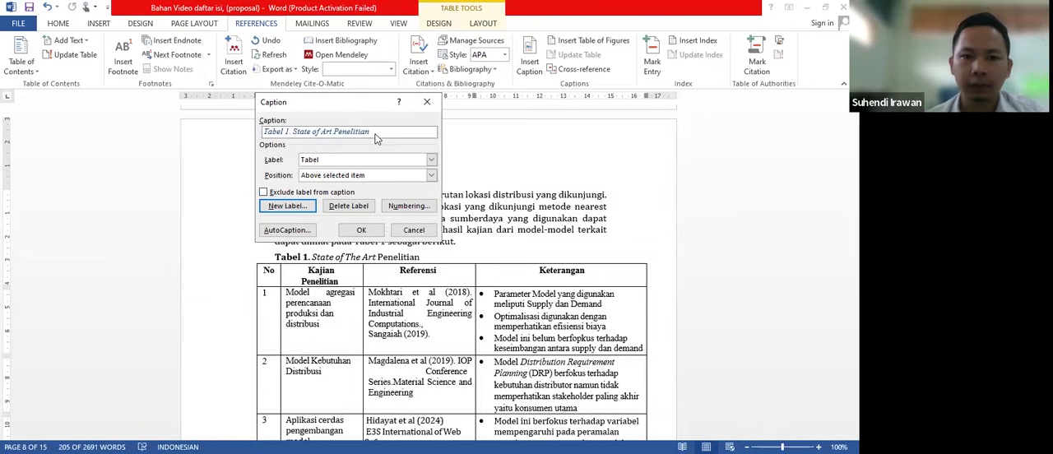
pyautogui.click(362, 230)
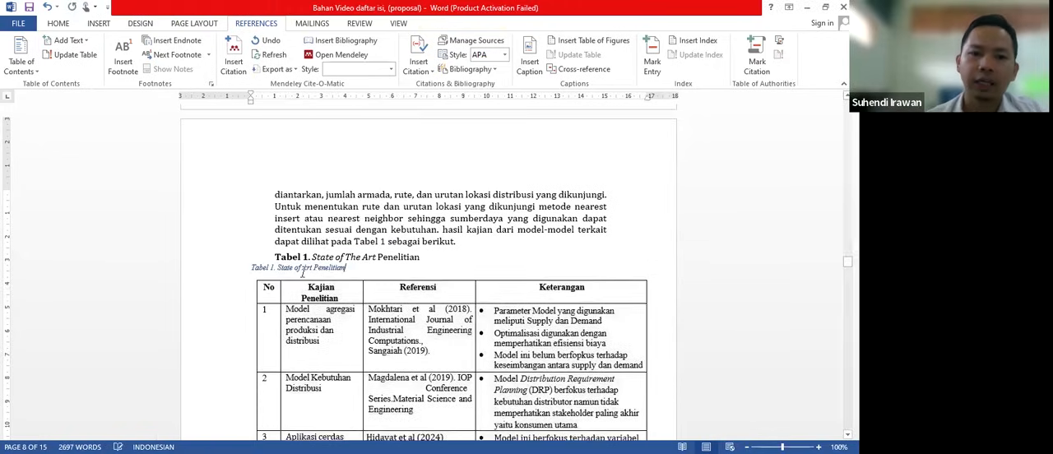
# - Format the new Tabel 1 caption in black at a 12 pt font size
pyautogui.moveTo(346, 268); pyautogui.dragTo(257, 280)
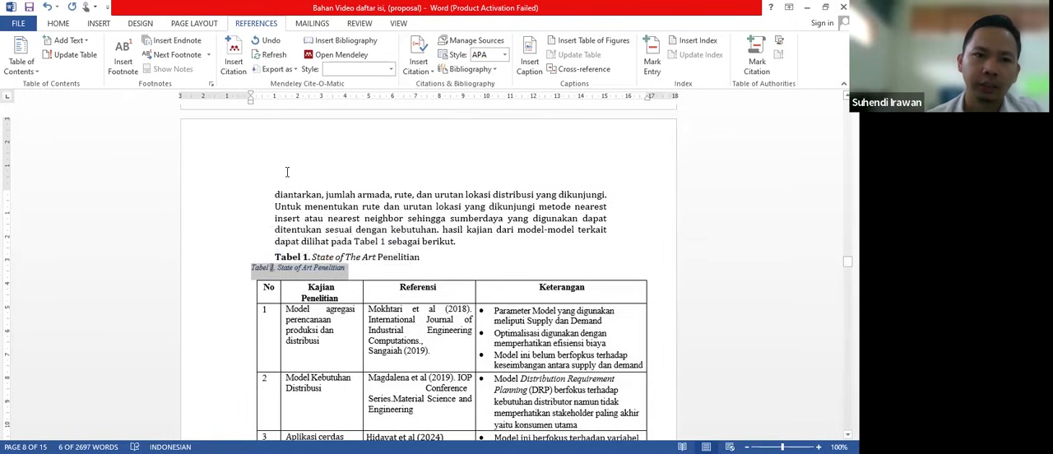
pyautogui.click(59, 23)
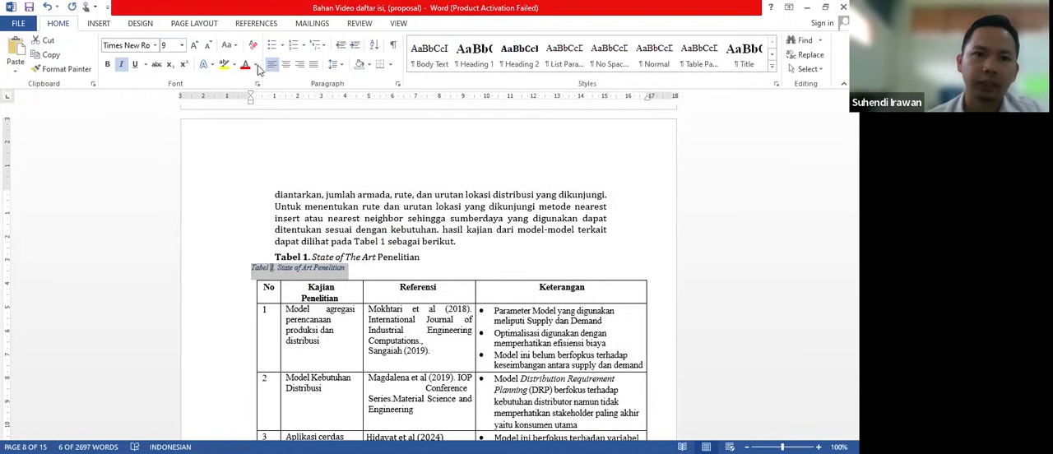
pyautogui.click(333, 66)
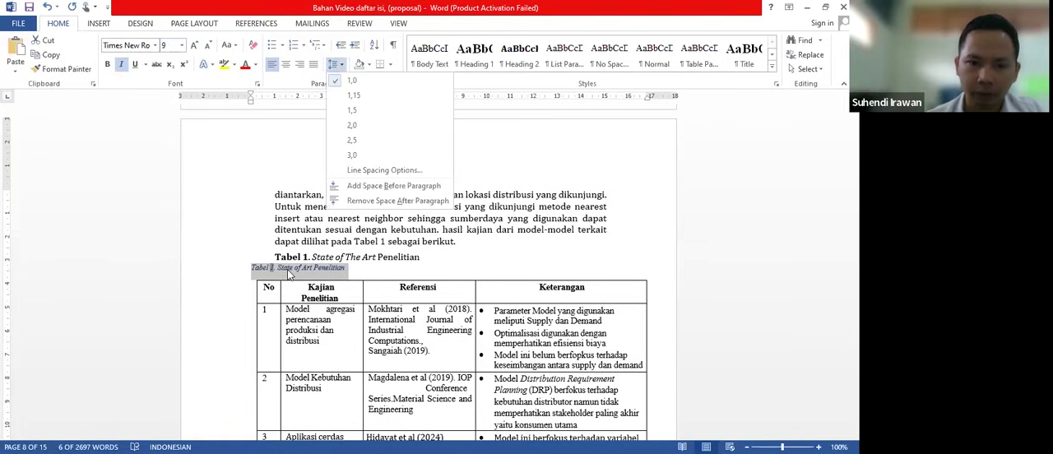
pyautogui.click(255, 66)
pyautogui.click(255, 108)
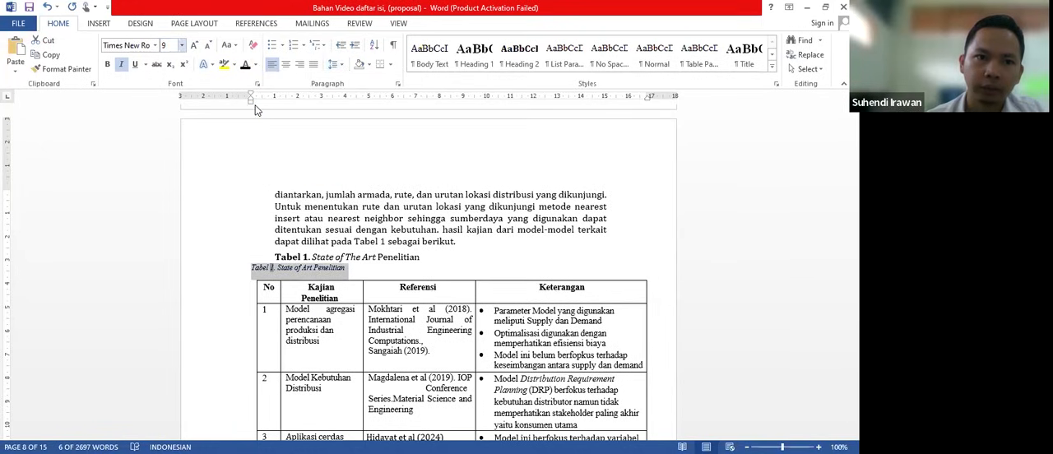
pyautogui.click(181, 45)
pyautogui.click(169, 108)
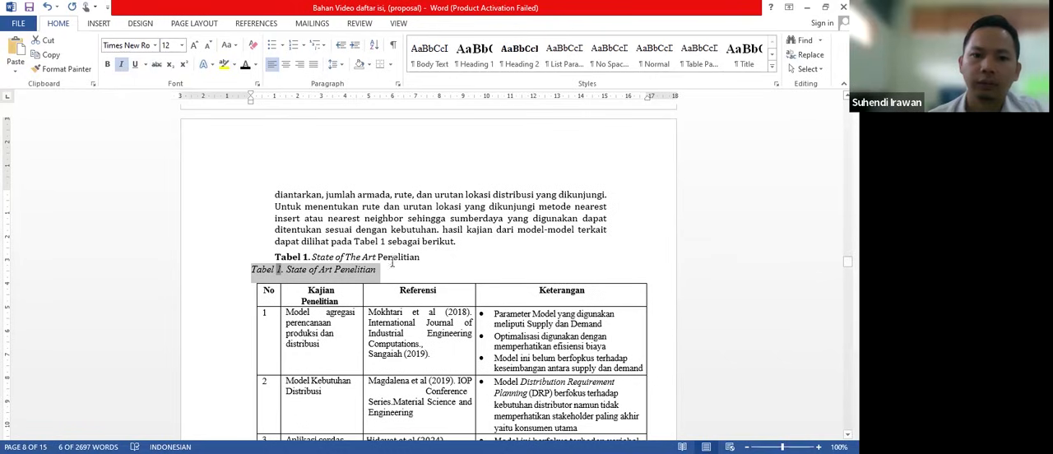
pyautogui.click(356, 276)
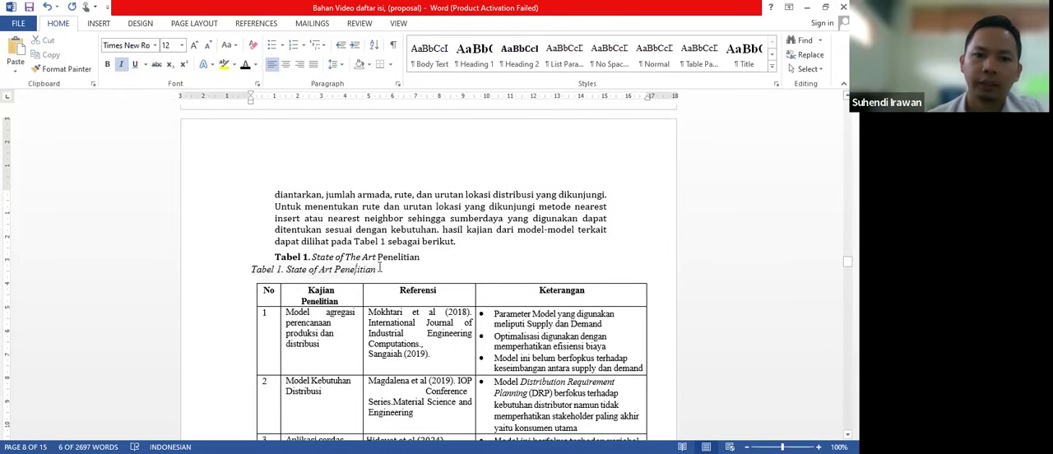
# - Select the whole "Indikator Capaian Penelitian" table and start inserting a caption for it
pyautogui.scroll(-15, 427, 278)
pyautogui.scroll(-20, 427, 278)
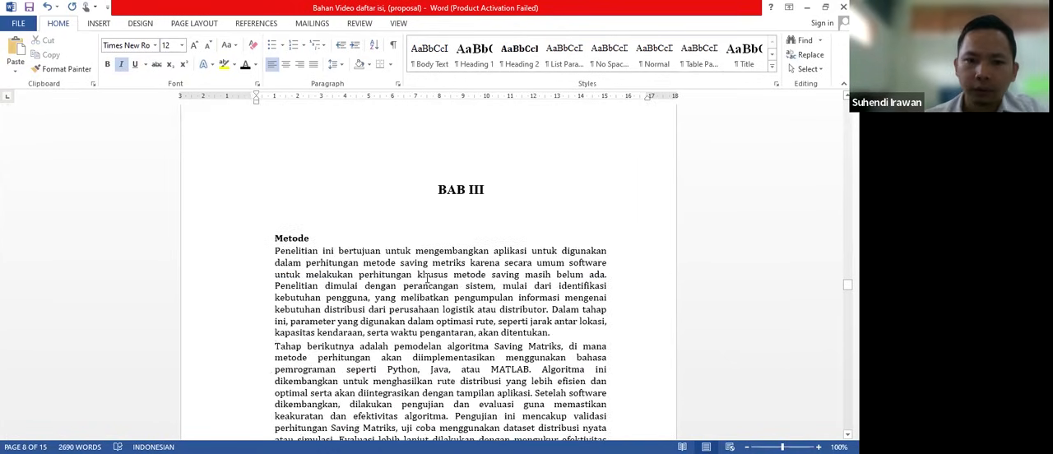
pyautogui.scroll(5, 426, 280)
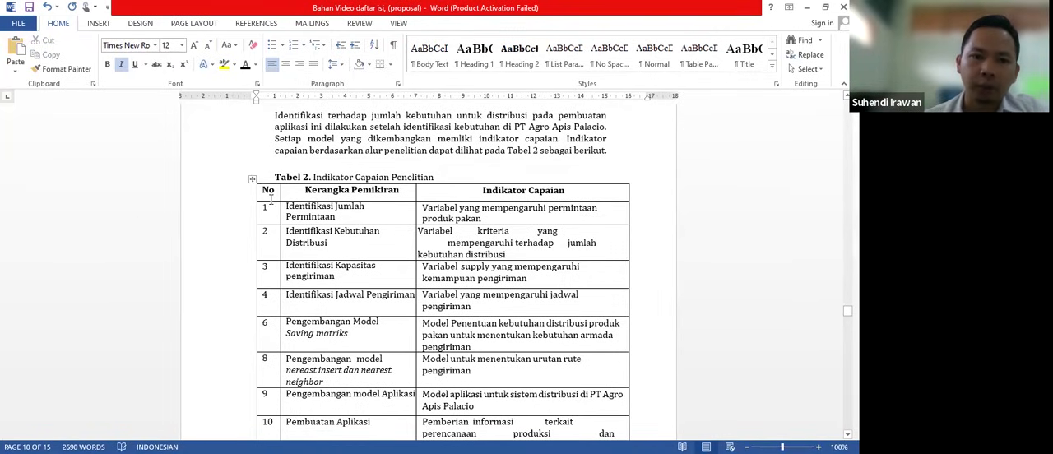
pyautogui.click(252, 178)
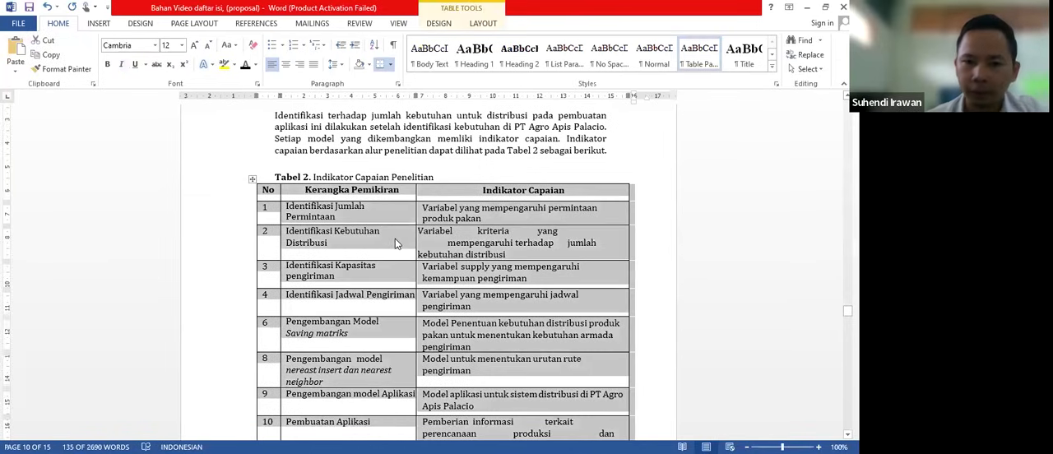
pyautogui.rightClick(395, 238)
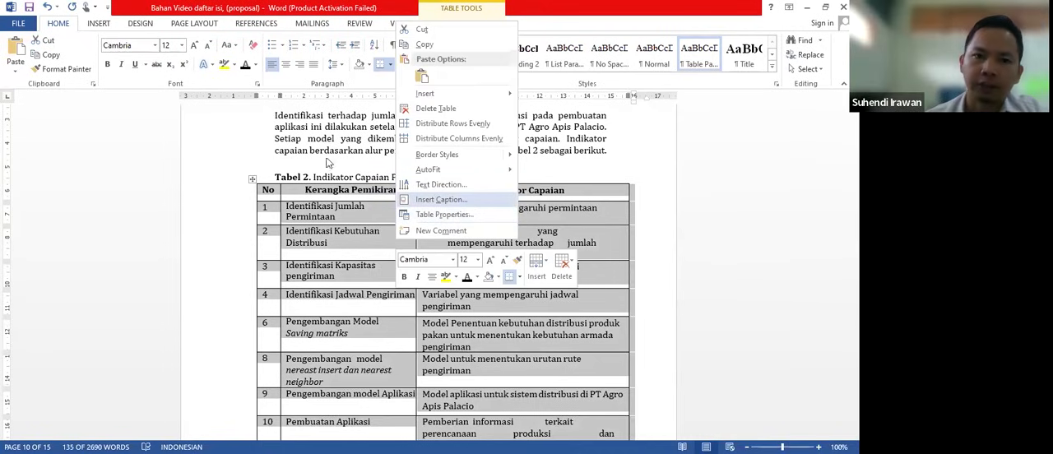
pyautogui.click(469, 200)
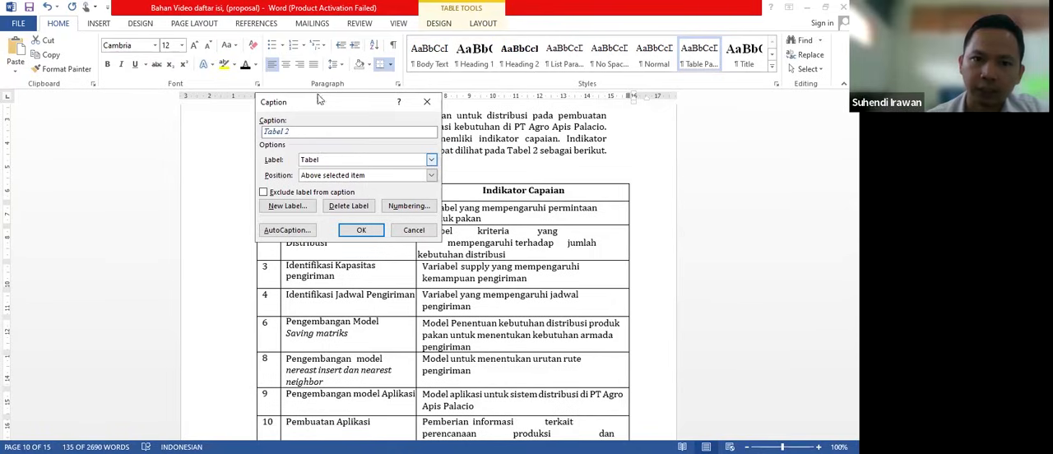
# - Insert the caption "Tabel 2. Indikator Capaian Penelitian" with the label Tabel, positioned above the selected table
pyautogui.write('.')
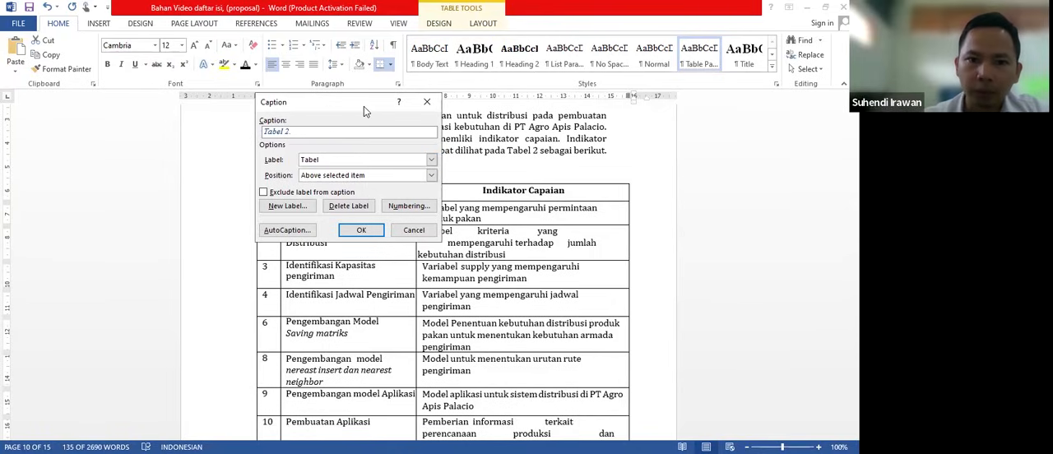
pyautogui.moveTo(363, 107); pyautogui.dragTo(219, 116)
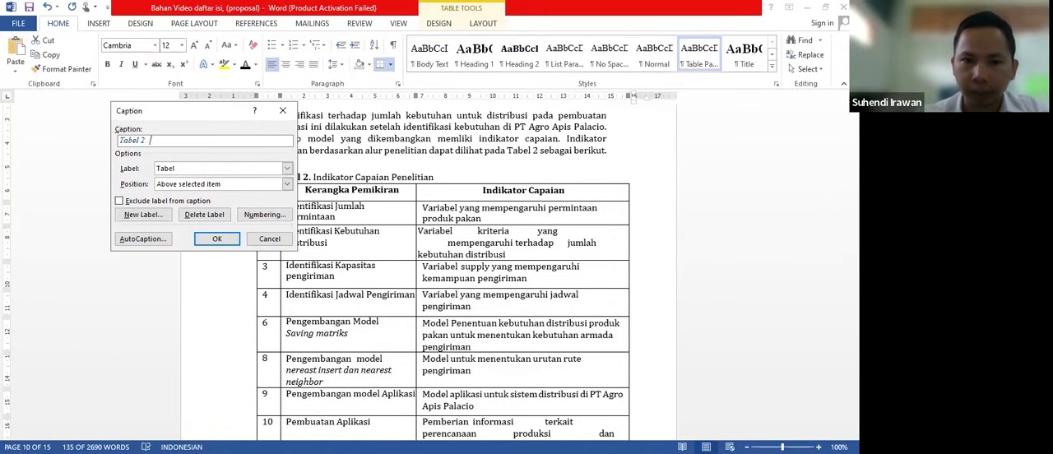
pyautogui.write('Ind')
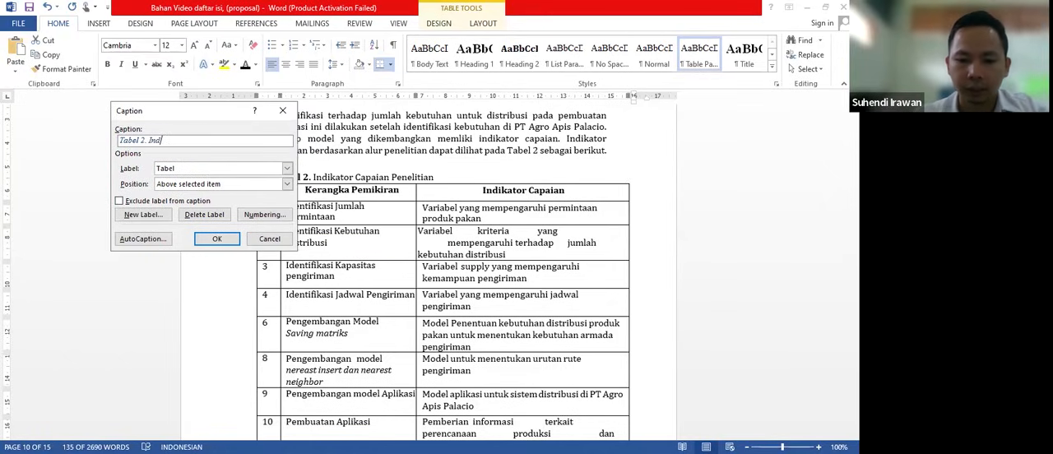
pyautogui.write('ikator Capaian')
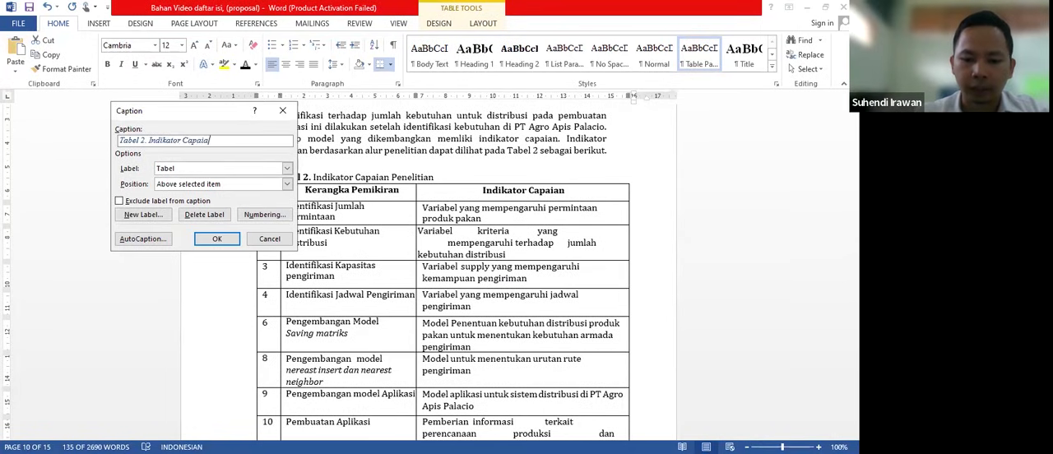
pyautogui.write(' Penel')
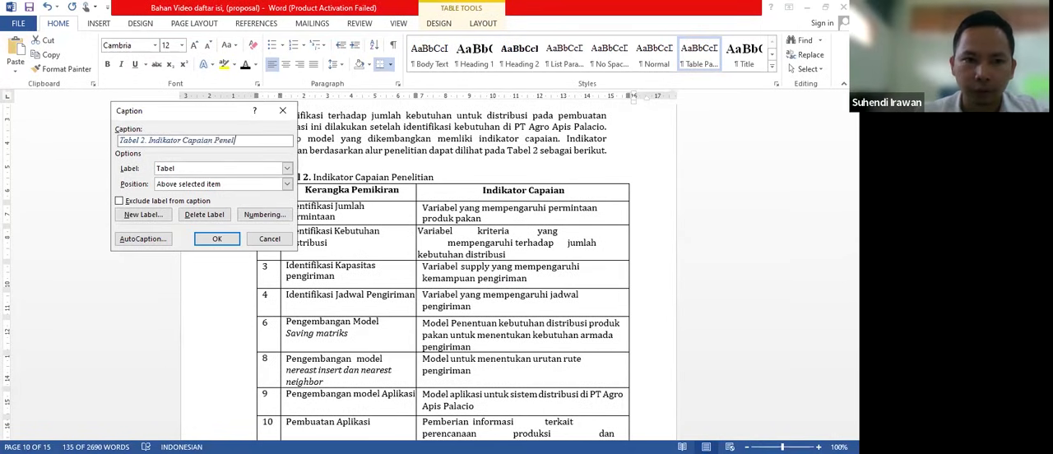
pyautogui.write('itian')
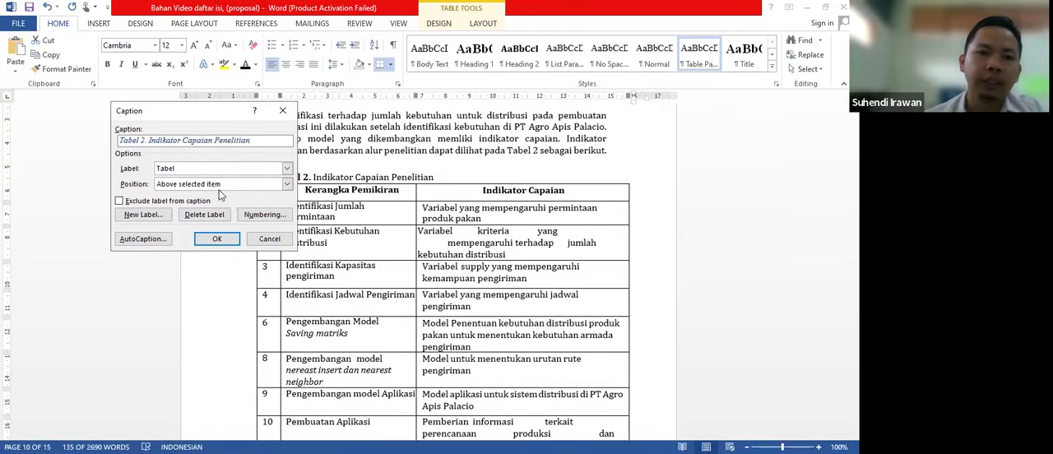
pyautogui.click(288, 186)
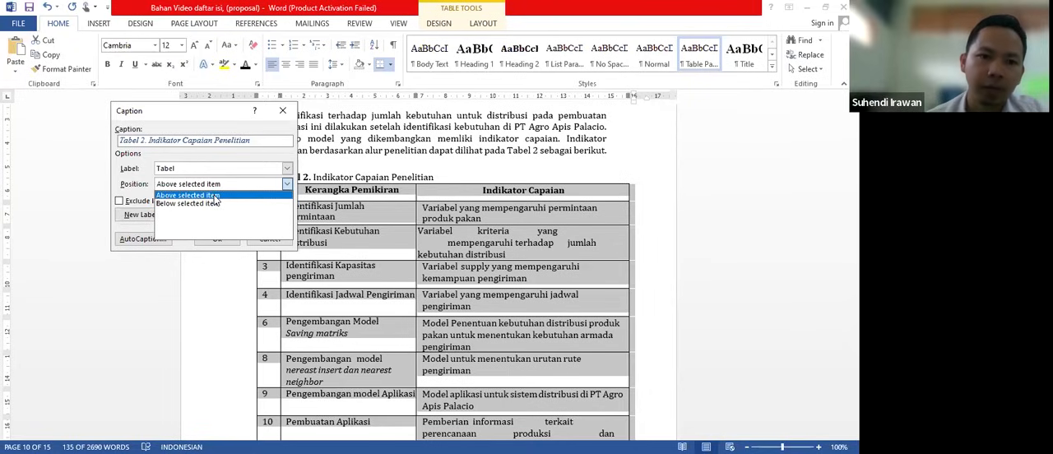
pyautogui.click(215, 196)
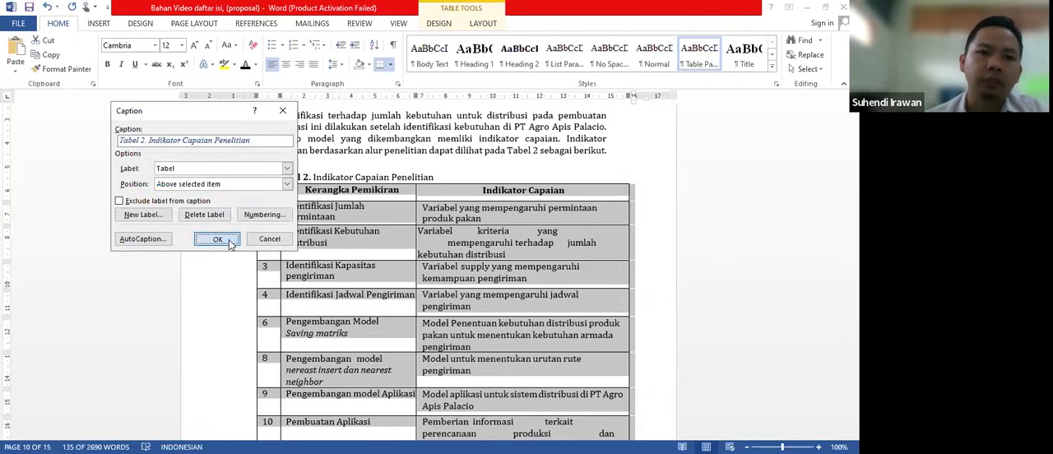
pyautogui.click(229, 244)
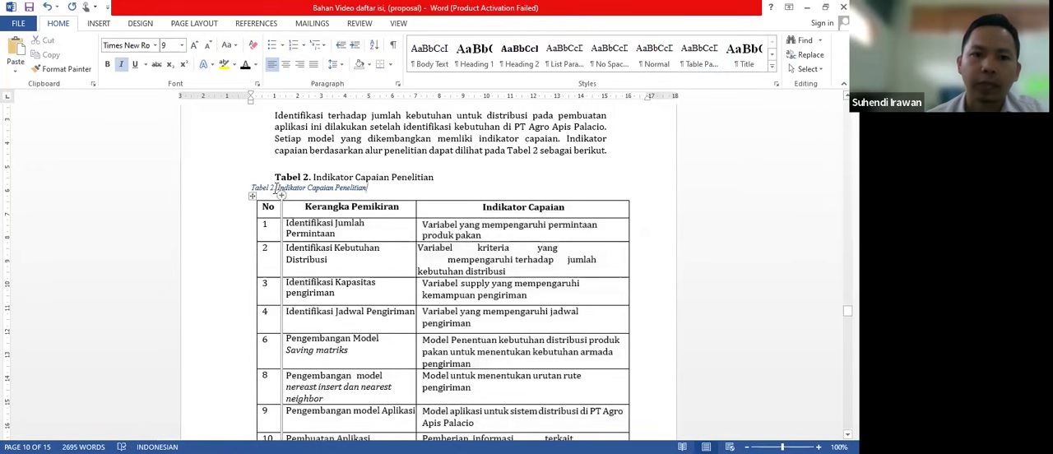
# - Format the new Tabel 2 caption as non-italic, black 12 pt Times New Roman text
pyautogui.moveTo(373, 187); pyautogui.dragTo(251, 188)
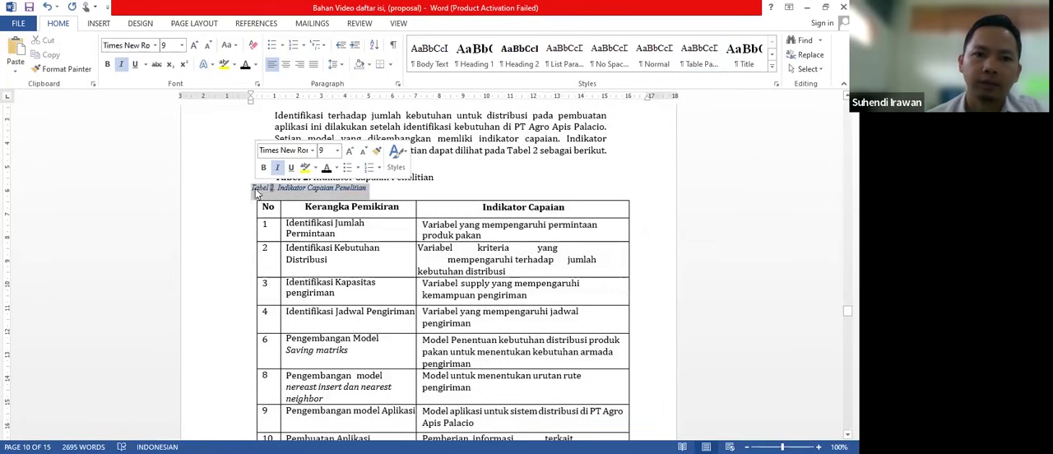
pyautogui.click(122, 66)
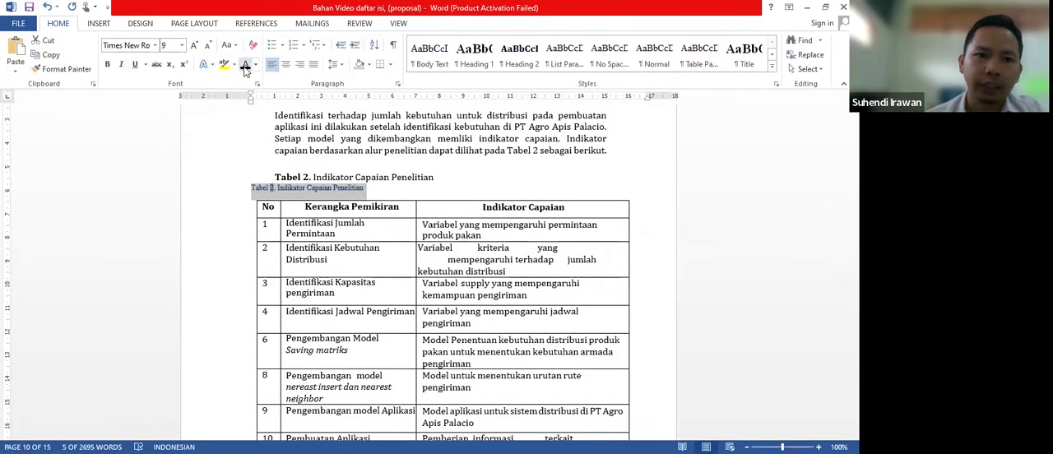
pyautogui.click(181, 45)
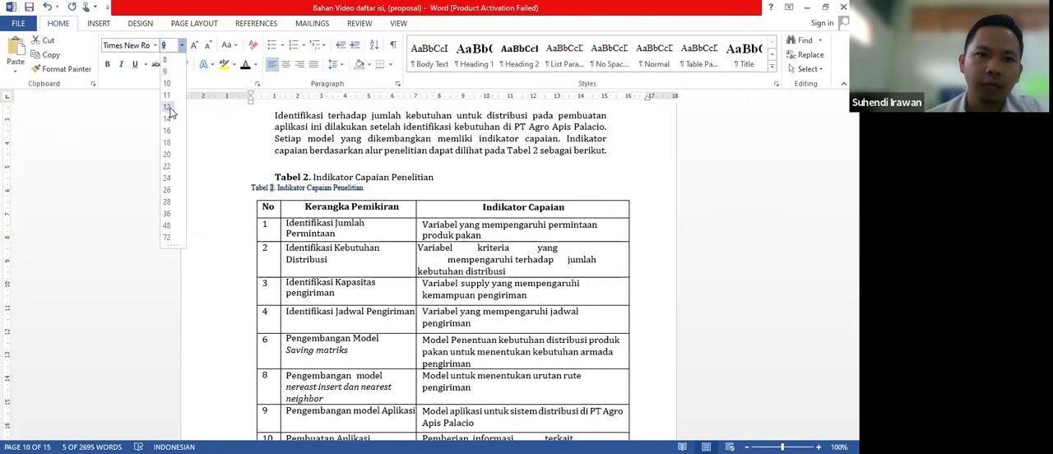
pyautogui.click(170, 113)
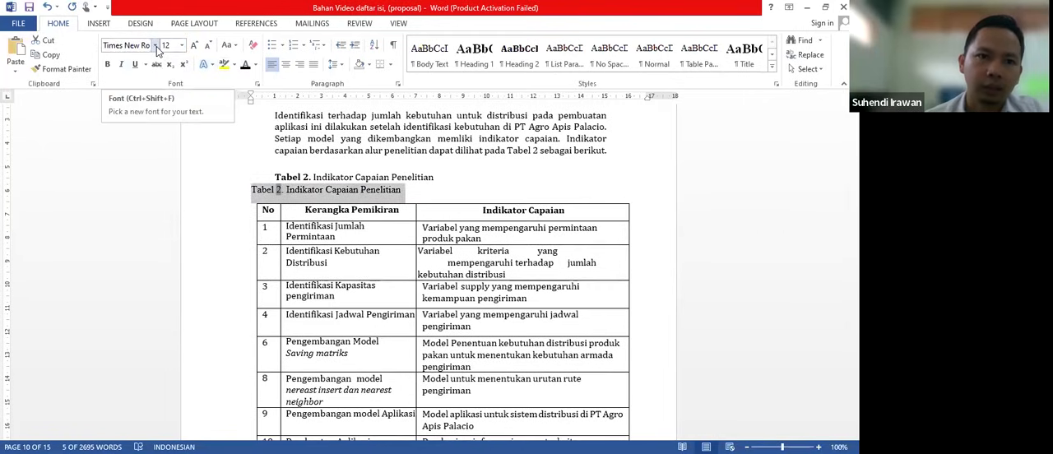
pyautogui.click(156, 46)
pyautogui.click(163, 120)
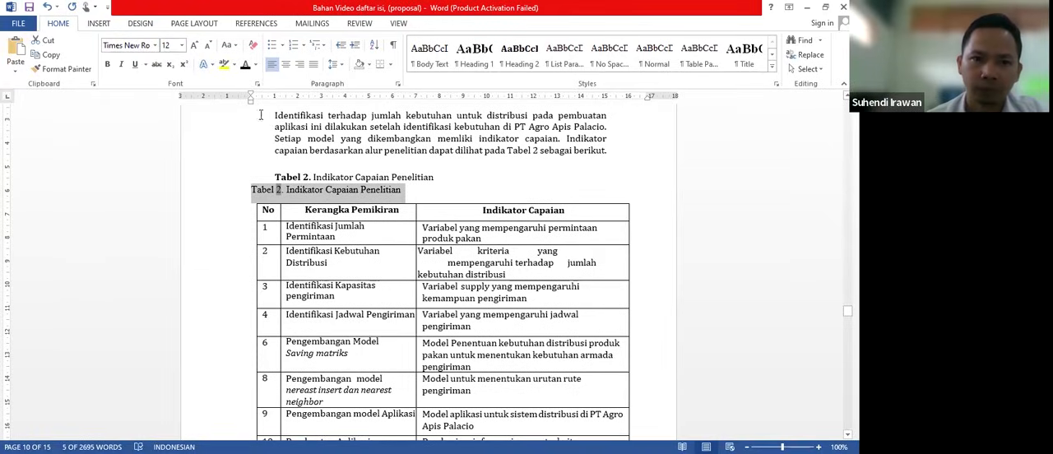
# - Indent the new Tabel 2 caption to the table's left edge and delete the old manually typed caption above it
pyautogui.moveTo(250, 103); pyautogui.dragTo(254, 105)
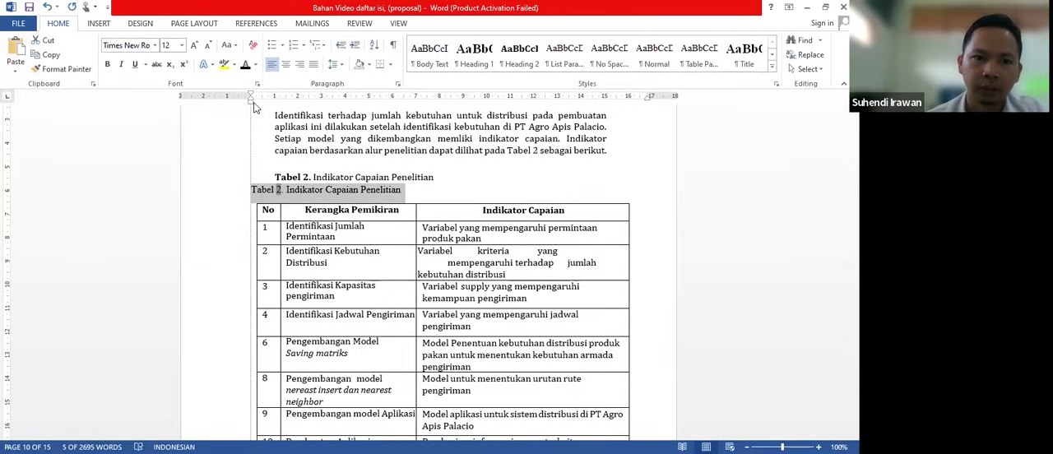
pyautogui.moveTo(434, 176); pyautogui.dragTo(277, 181)
pyautogui.press('Delete')
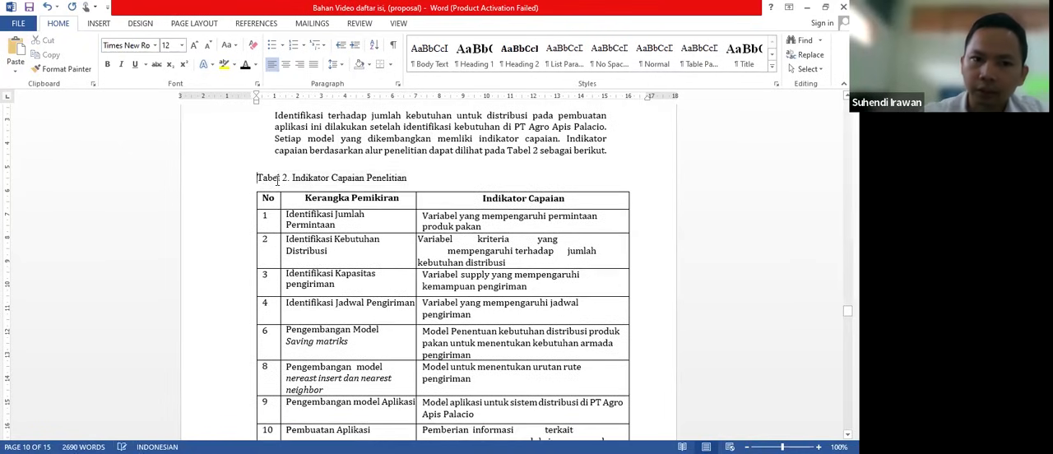
# - Select the whole table of the research members' tasks that belongs to the Tabel 3 caption
pyautogui.scroll(-1, 367, 257)
pyautogui.scroll(-15, 367, 257)
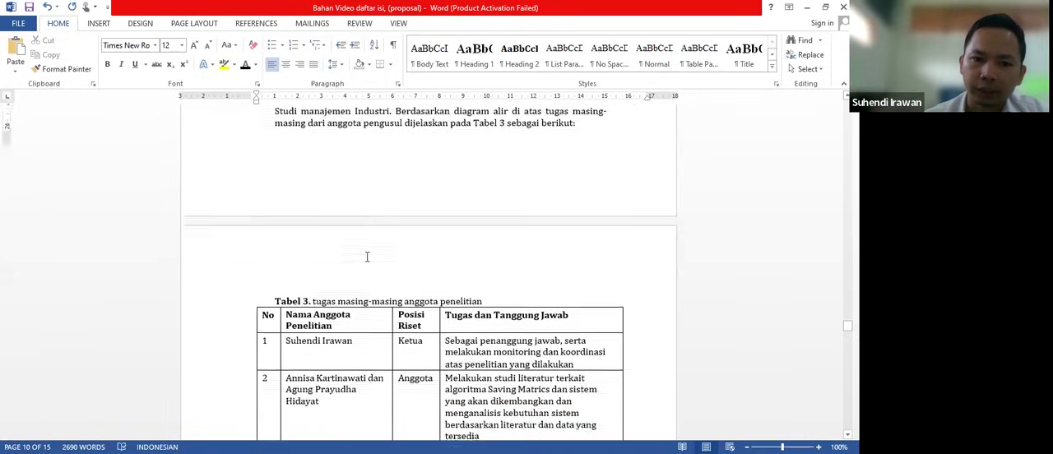
pyautogui.scroll(3, 446, 205)
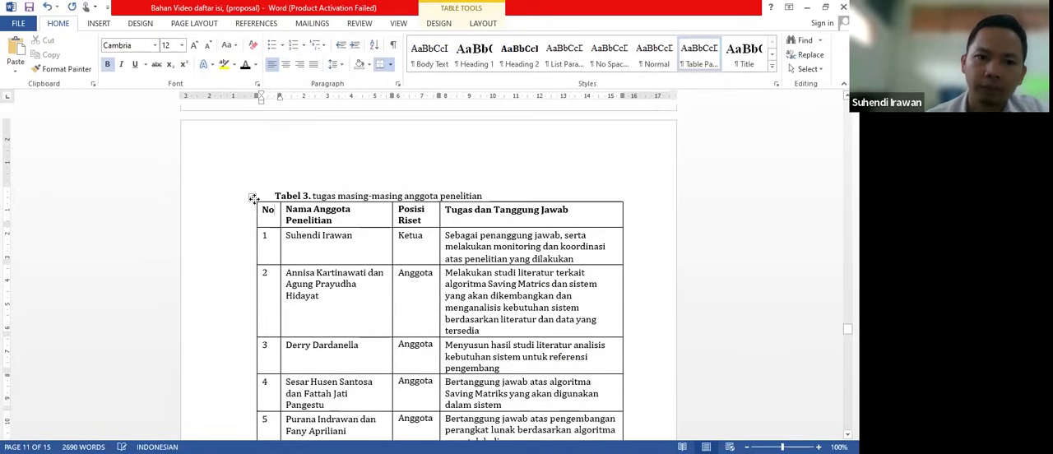
pyautogui.click(253, 198)
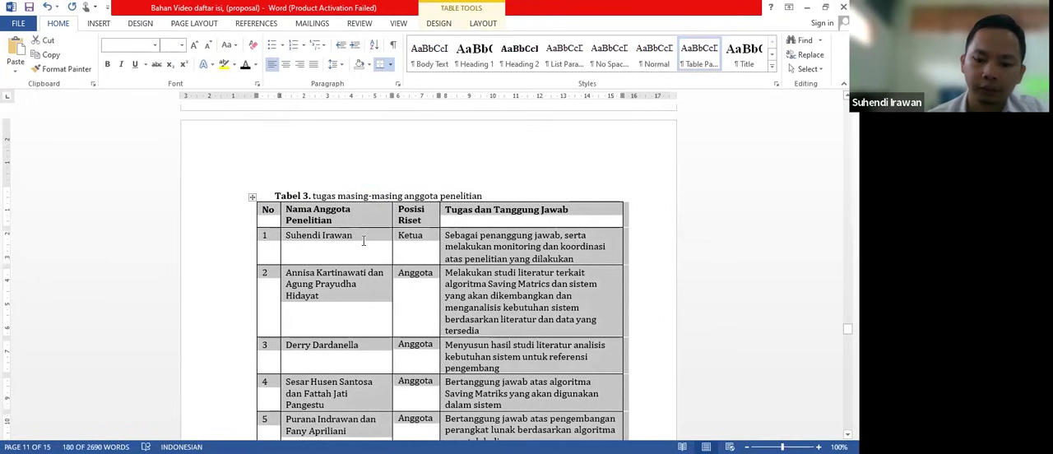
pyautogui.click(392, 196)
# - Place the insertion point under the "Daftar Tabel" heading and start inserting a table of figures there
pyautogui.scroll(20, 394, 196)
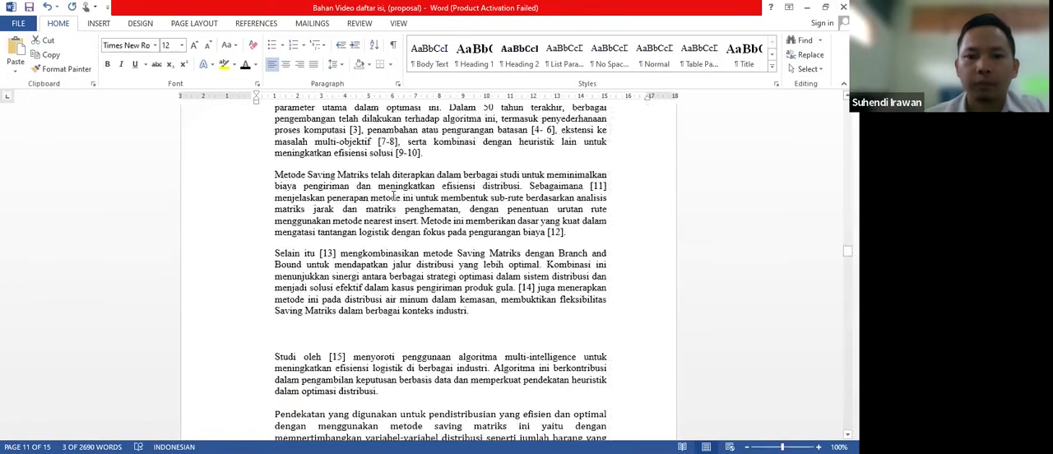
pyautogui.scroll(15, 393, 197)
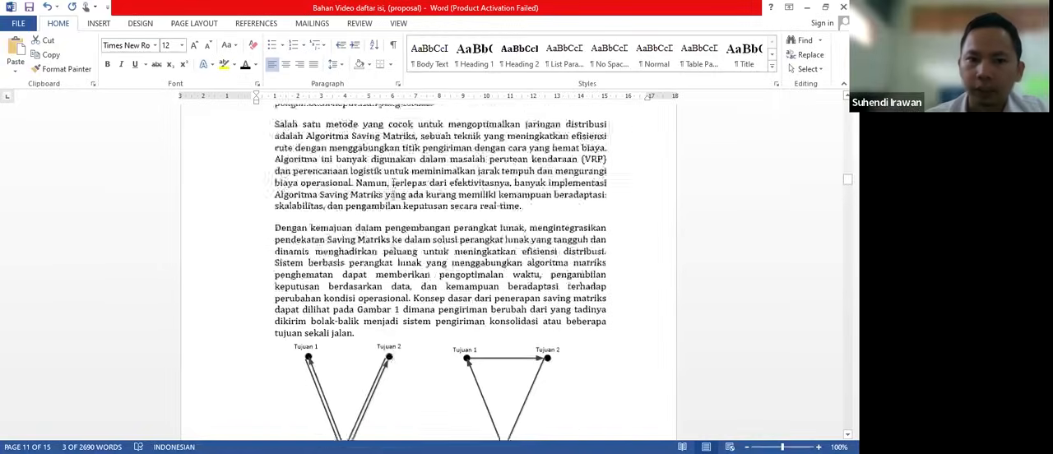
pyautogui.scroll(10, 394, 196)
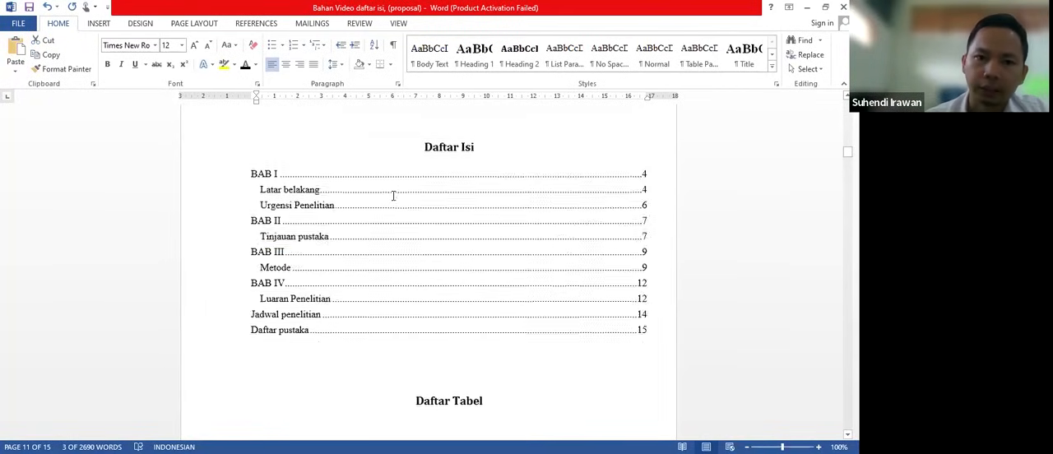
pyautogui.scroll(-7, 394, 196)
pyautogui.scroll(-3, 393, 196)
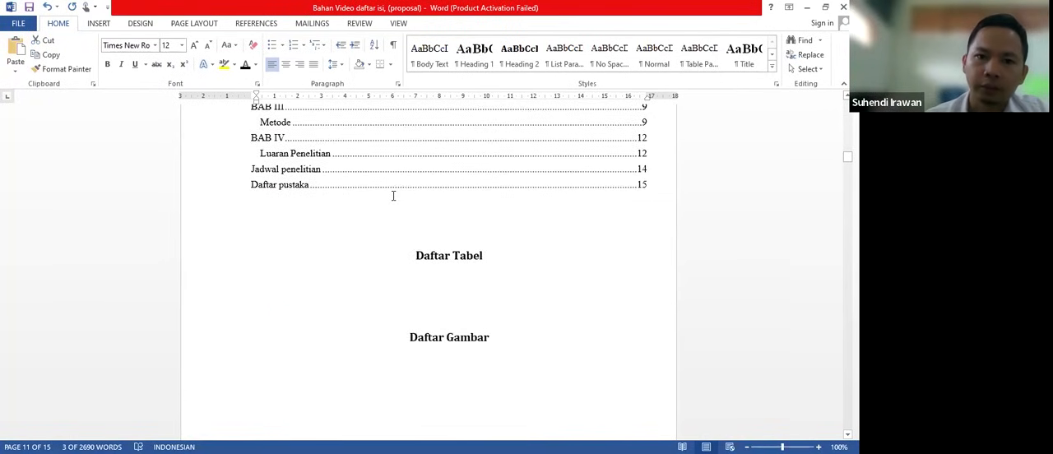
pyautogui.click(429, 239)
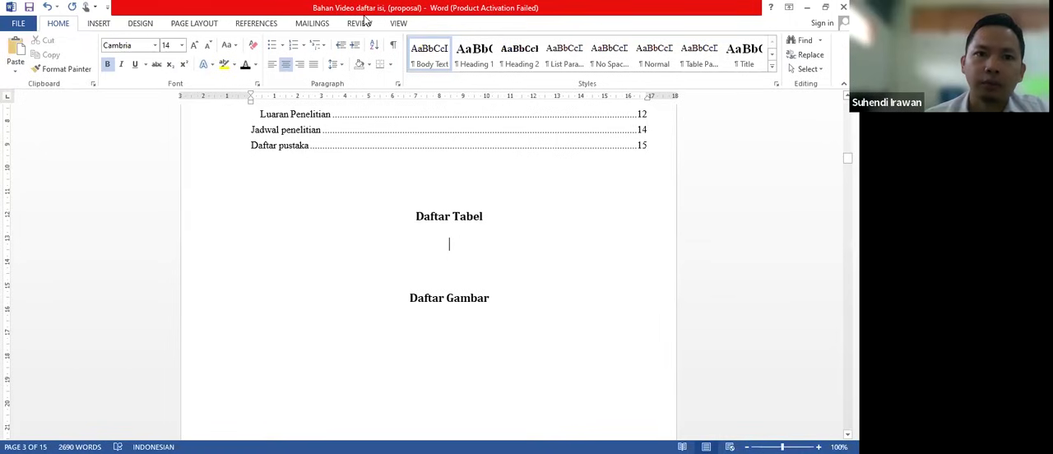
pyautogui.click(265, 23)
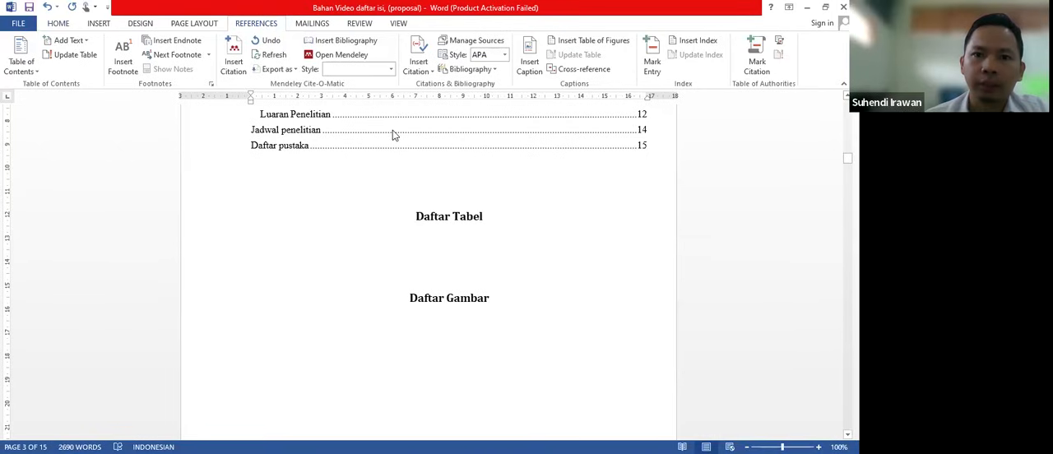
pyautogui.click(596, 45)
pyautogui.click(602, 47)
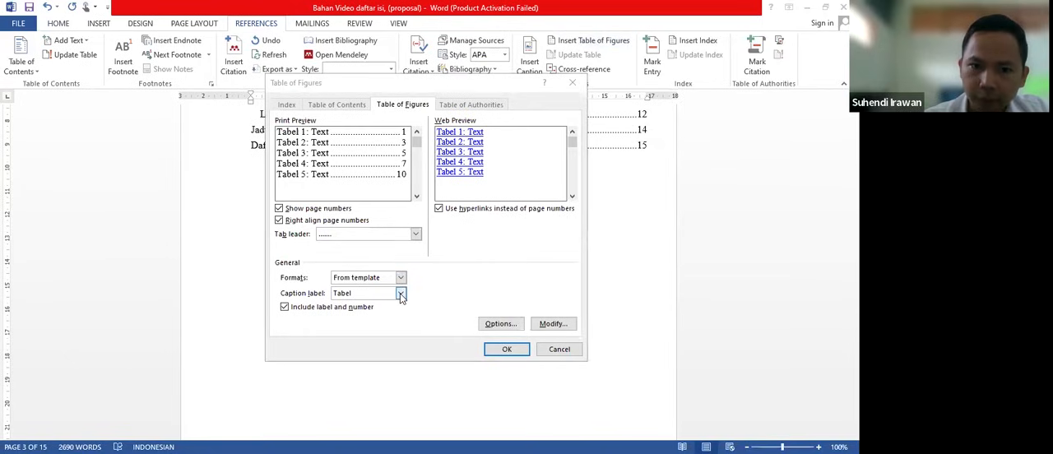
# - Set the caption label to Tabel and the tab leader to dots for the list of tables
pyautogui.click(401, 295)
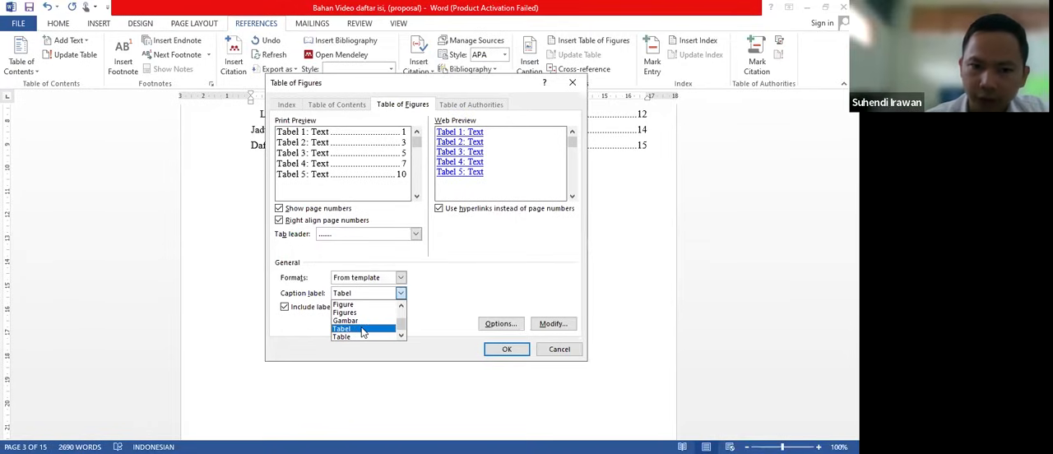
pyautogui.click(359, 294)
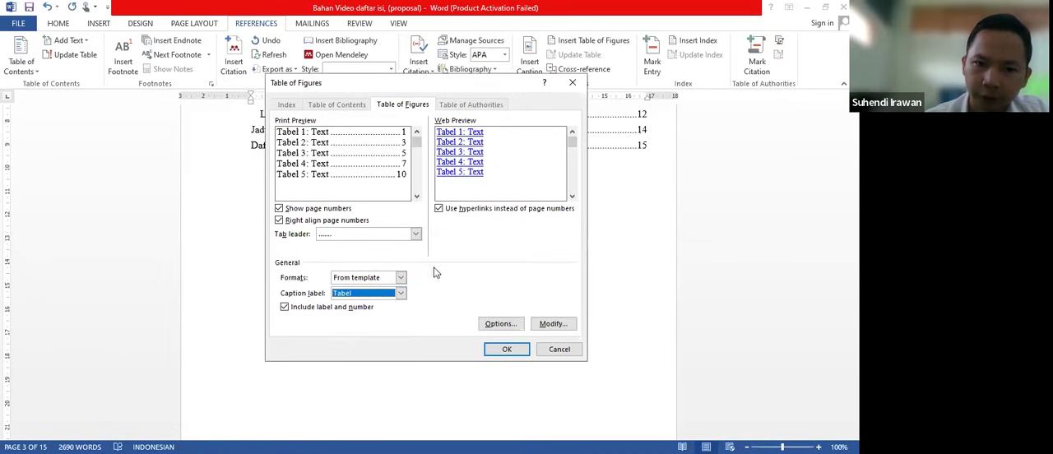
pyautogui.click(417, 235)
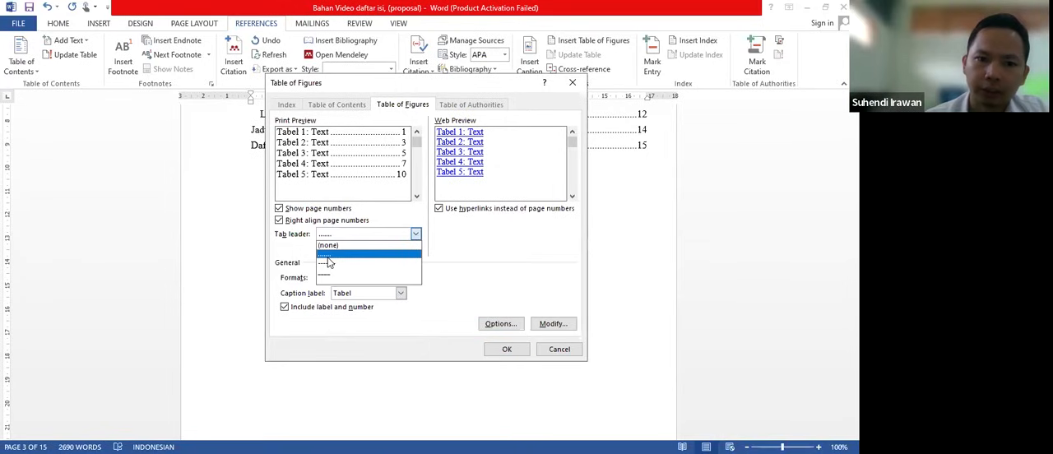
pyautogui.click(327, 257)
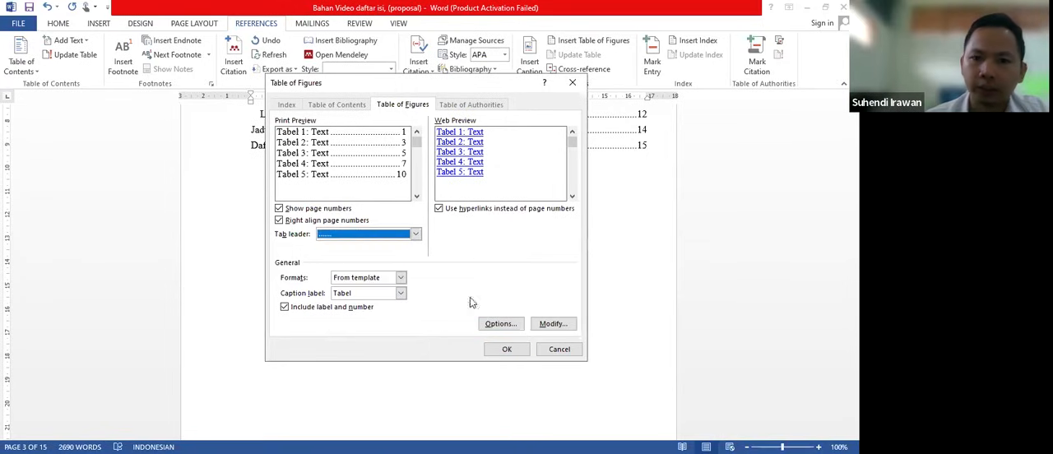
# - Set the Table of Figures style's font size to 12 pt and insert the list of tables under "Daftar Tabel"
pyautogui.click(554, 324)
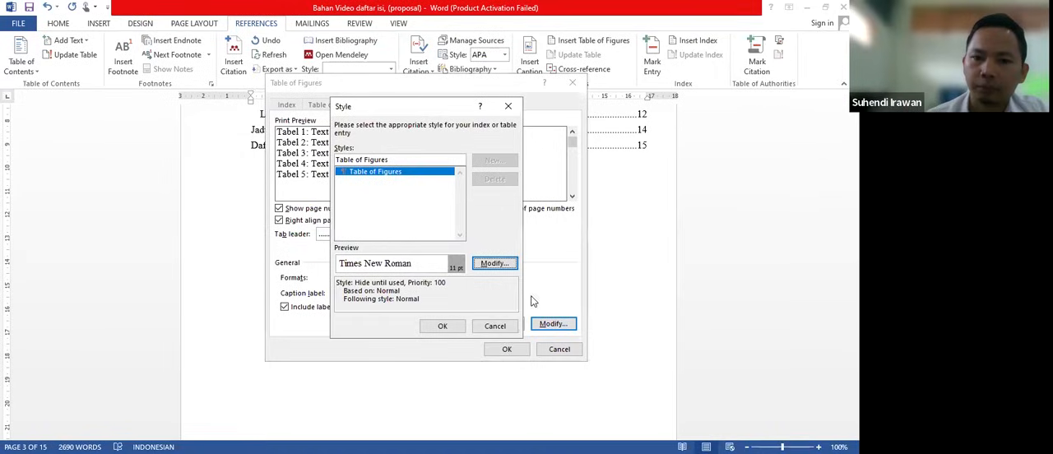
pyautogui.click(495, 326)
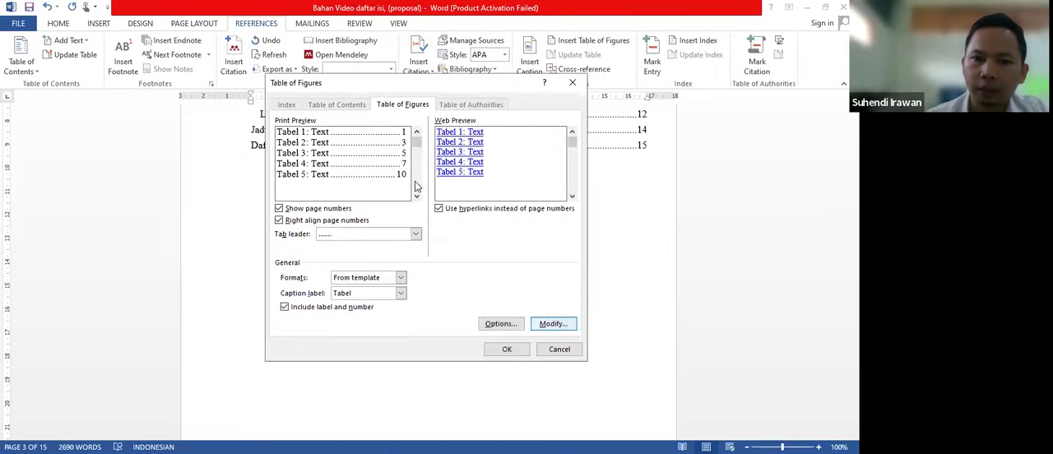
pyautogui.press('Return')
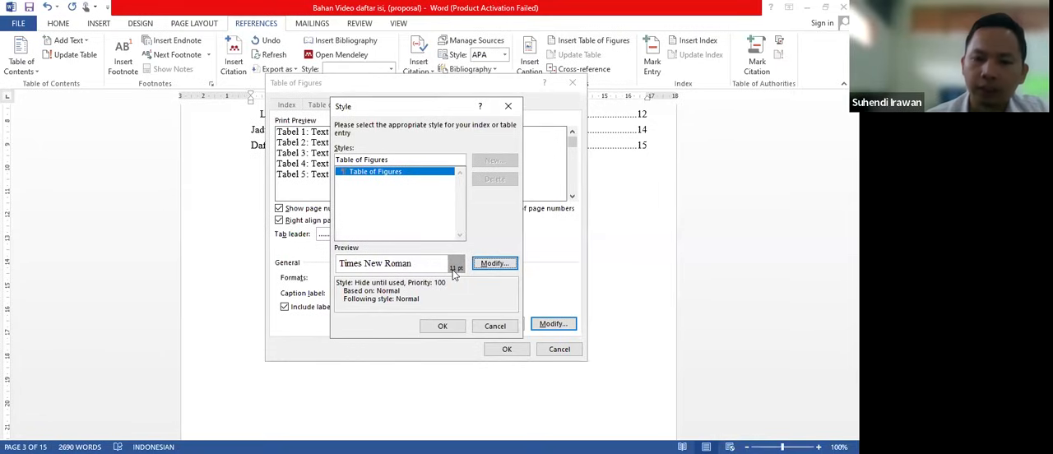
pyautogui.click(500, 270)
pyautogui.click(363, 177)
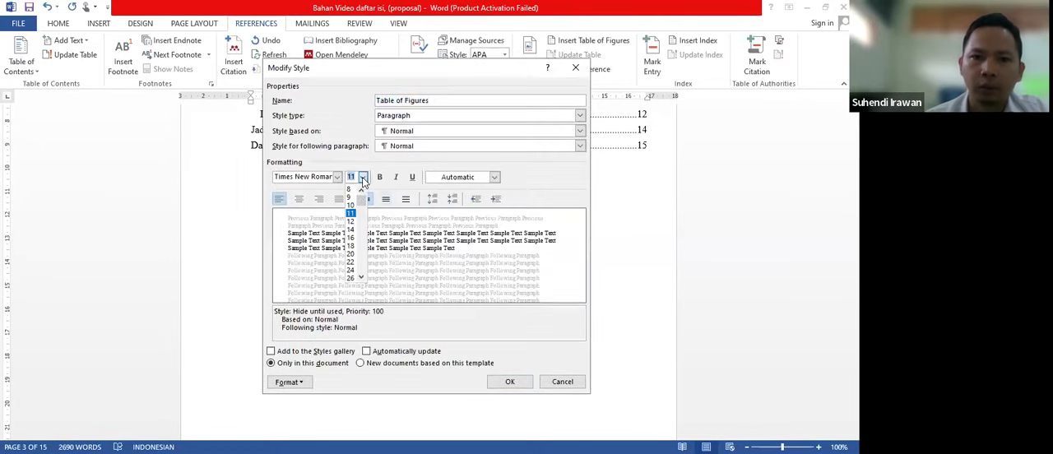
pyautogui.click(351, 223)
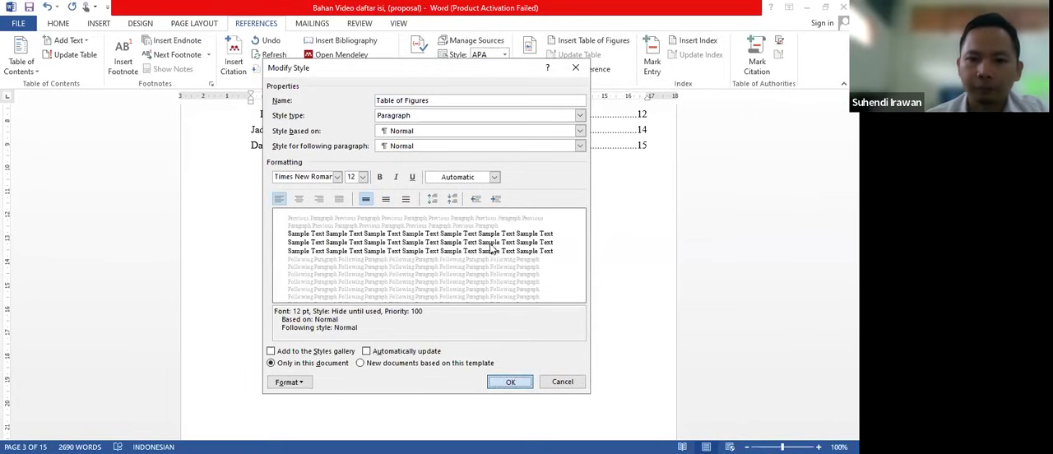
pyautogui.click(512, 383)
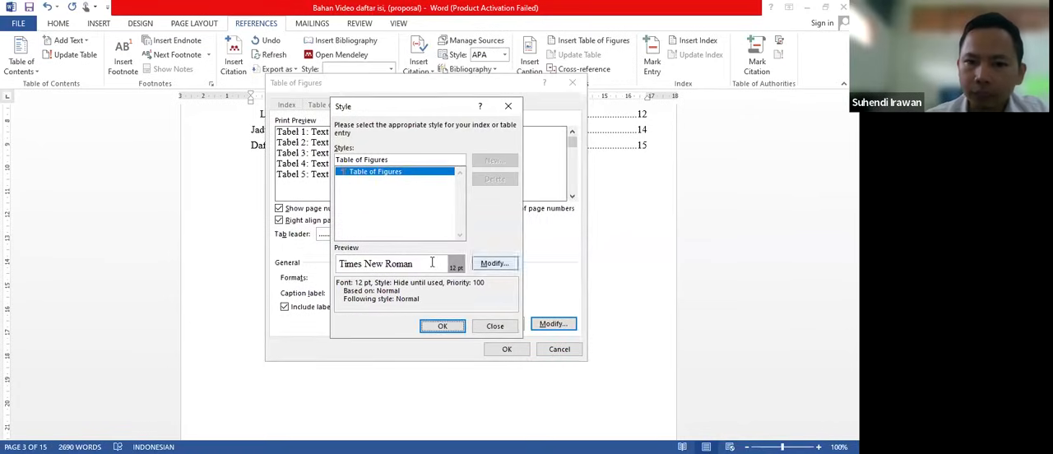
pyautogui.click(441, 327)
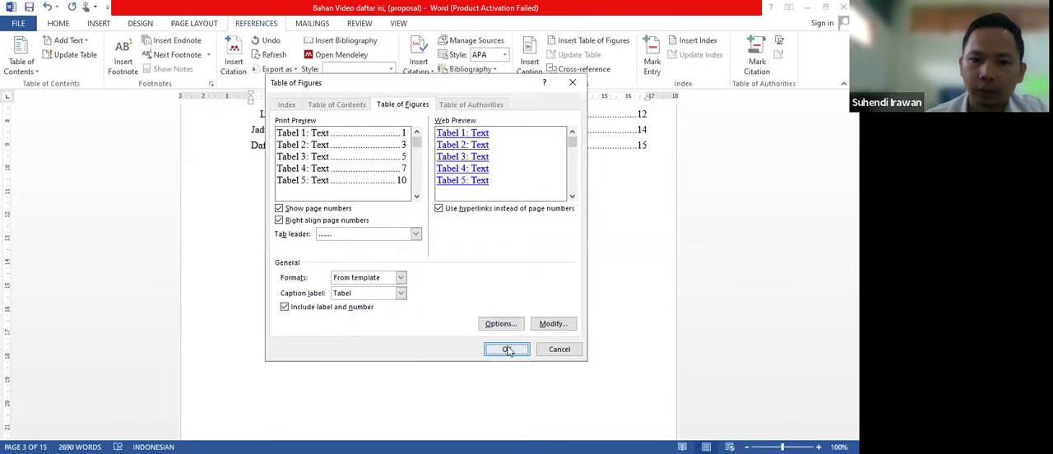
pyautogui.click(508, 349)
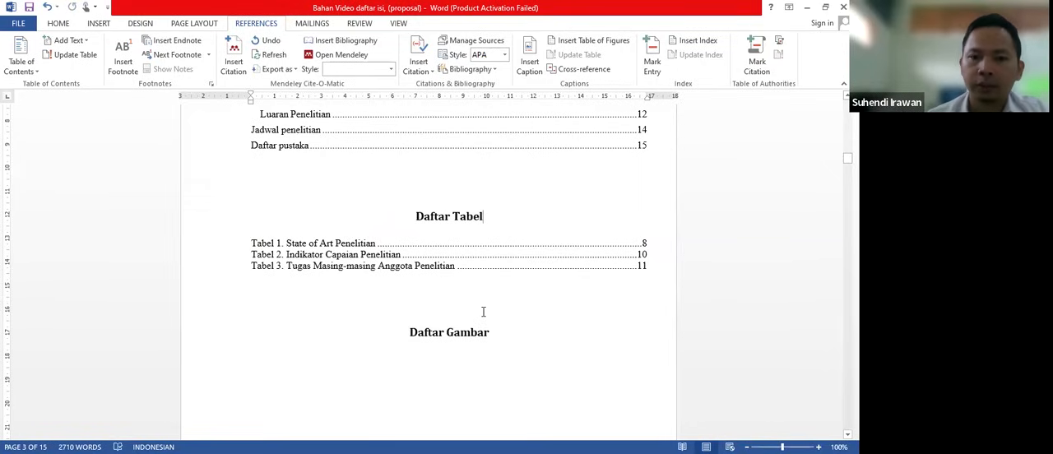
# - Select the title text "Konsep dasar penerapan saving matriks" in the typed Gambar 1 caption, and return to the figure above it
pyautogui.scroll(-2, 433, 355)
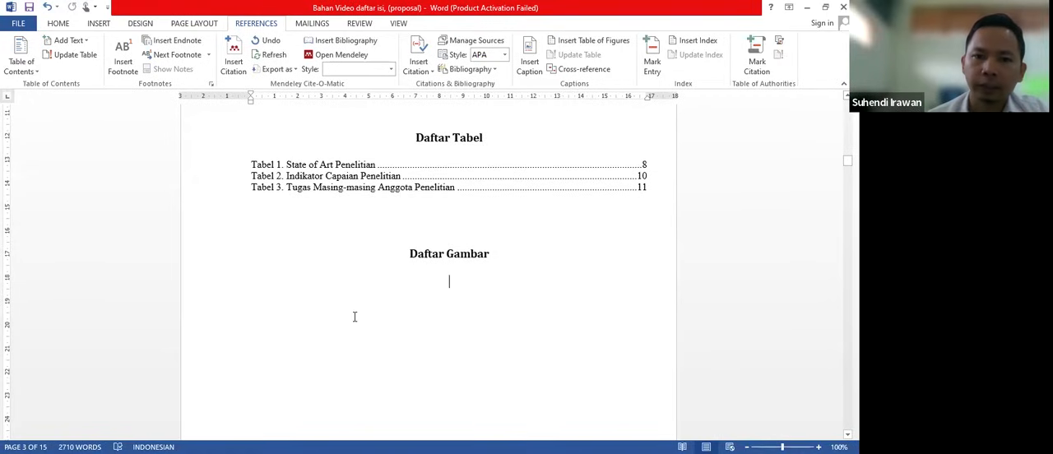
pyautogui.scroll(-2, 376, 316)
pyautogui.scroll(-20, 375, 316)
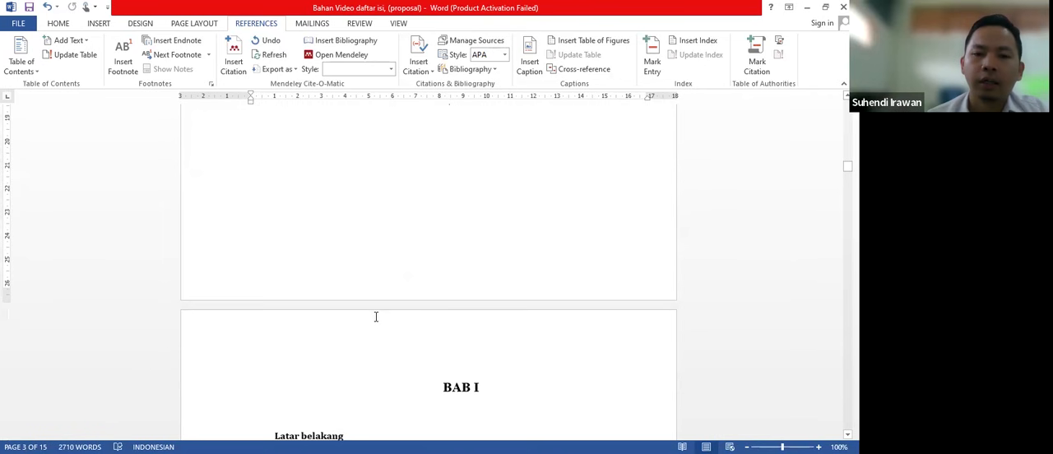
pyautogui.scroll(5, 376, 321)
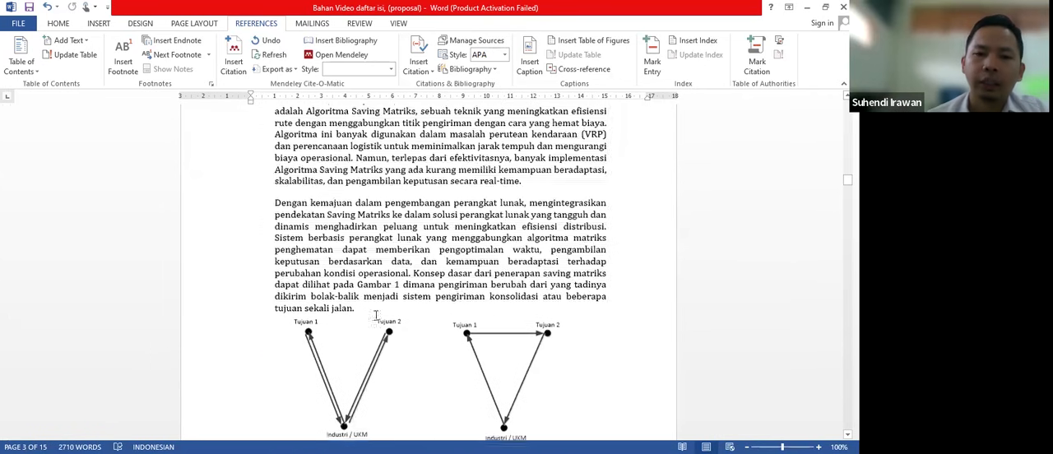
pyautogui.scroll(-3, 409, 241)
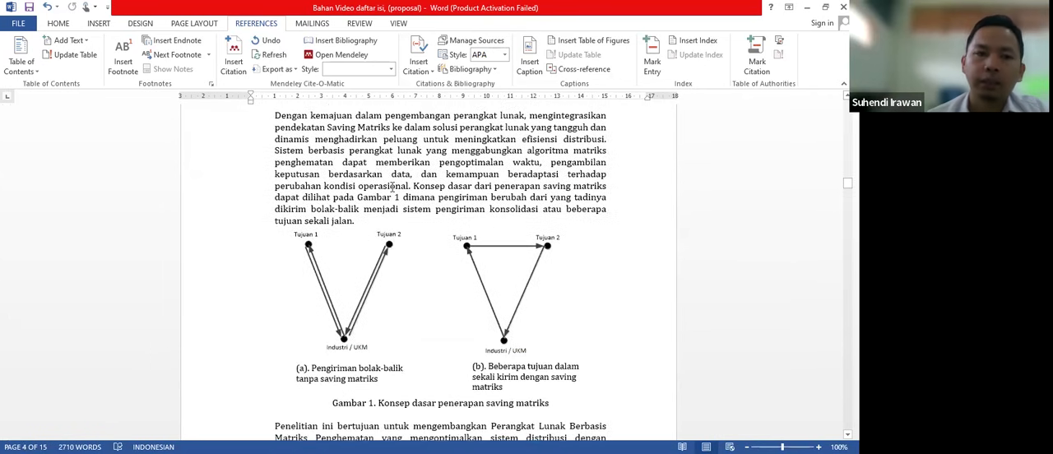
pyautogui.scroll(-1, 435, 194)
pyautogui.scroll(8, 435, 193)
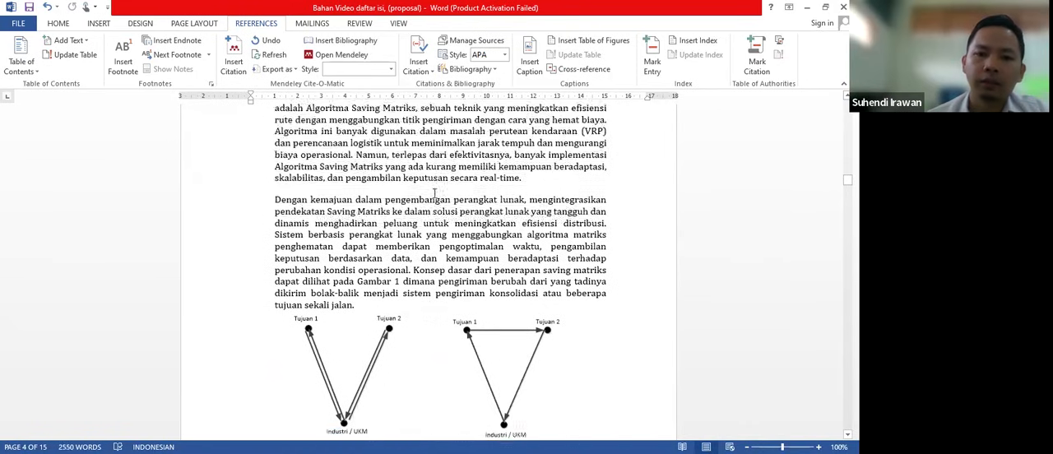
pyautogui.scroll(-8, 434, 194)
pyautogui.scroll(-2, 432, 195)
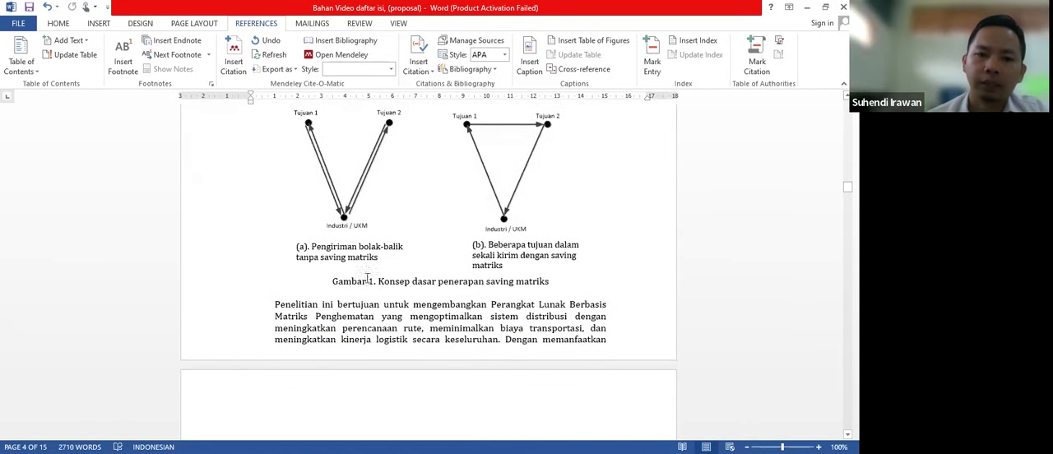
pyautogui.scroll(-1, 426, 272)
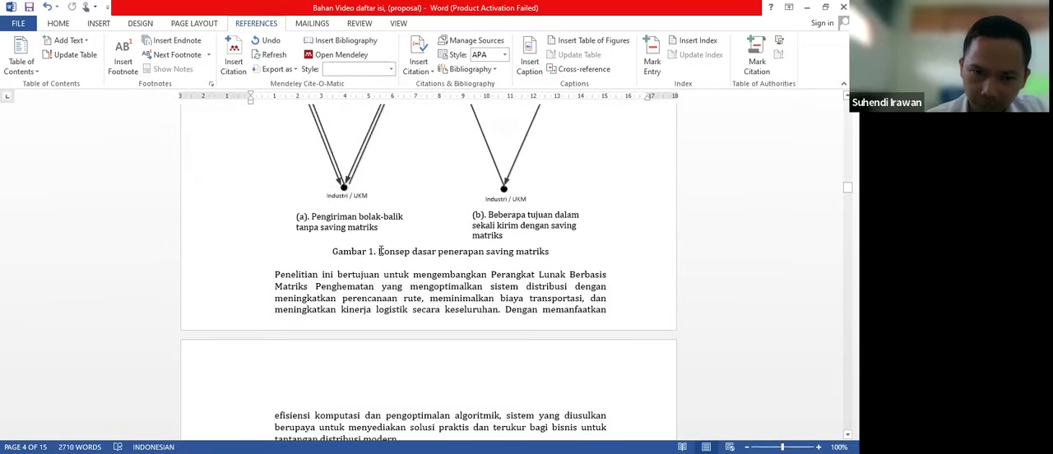
pyautogui.moveTo(380, 251); pyautogui.dragTo(549, 252)
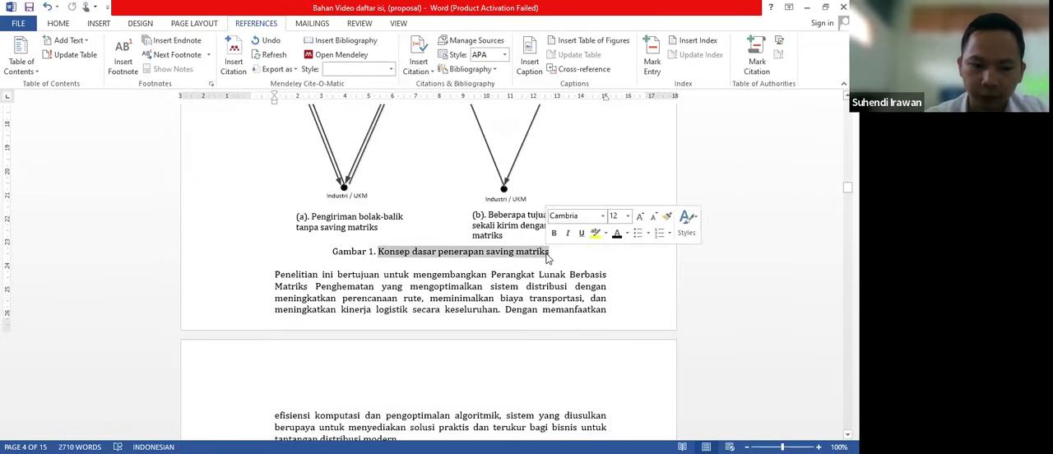
pyautogui.click(477, 263)
pyautogui.scroll(1, 475, 263)
pyautogui.scroll(1, 474, 263)
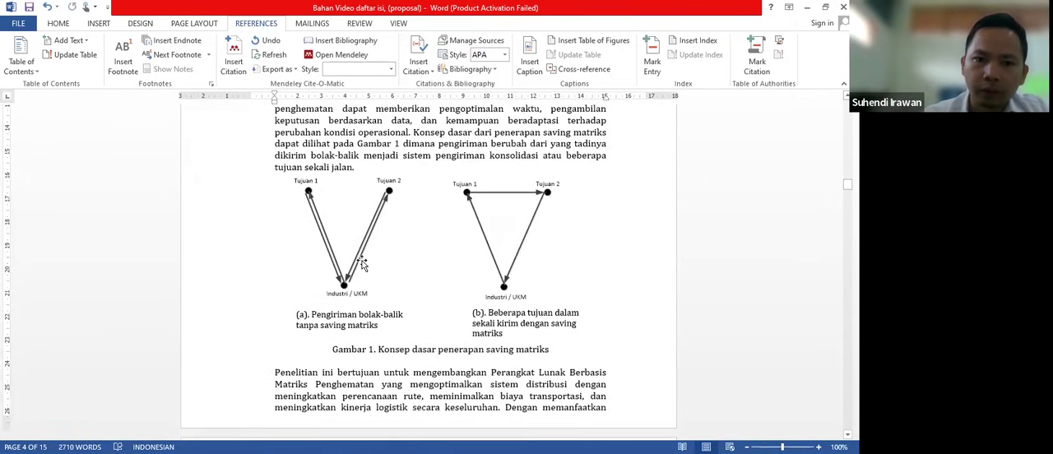